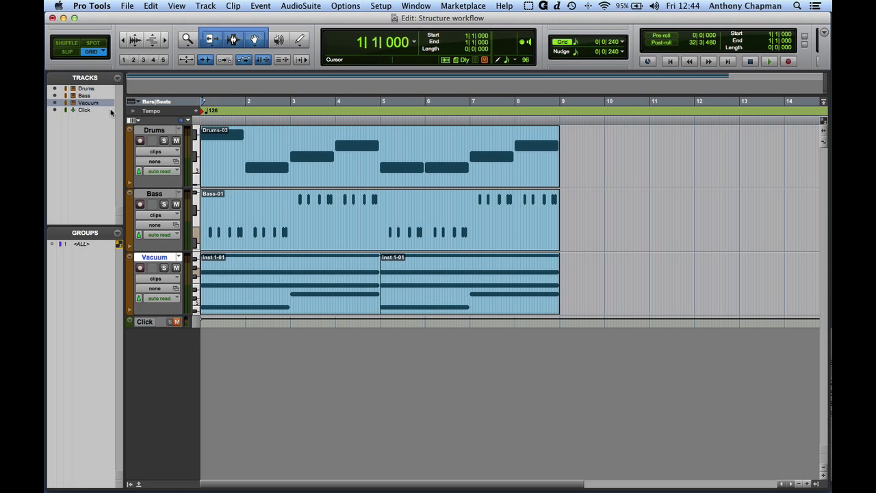
Step: Play the session from the beginning to audition the existing drums, bass and Vacuum clips
click(264, 291)
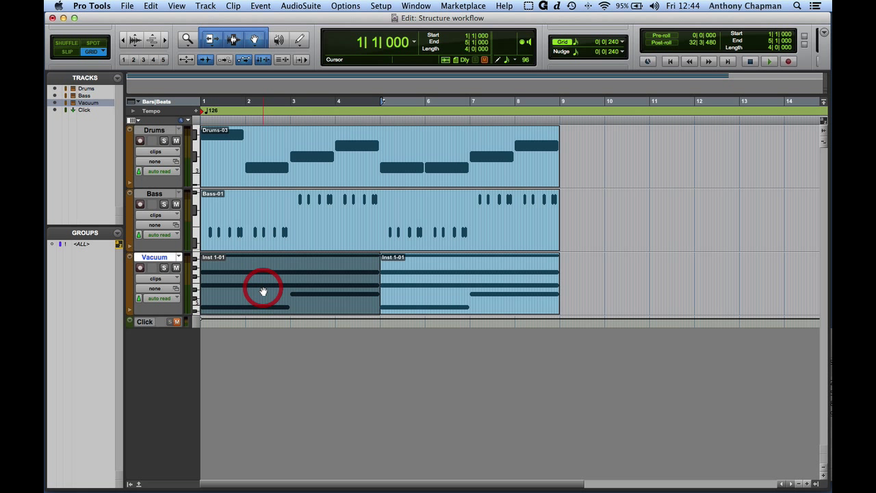
click(308, 159)
click(286, 228)
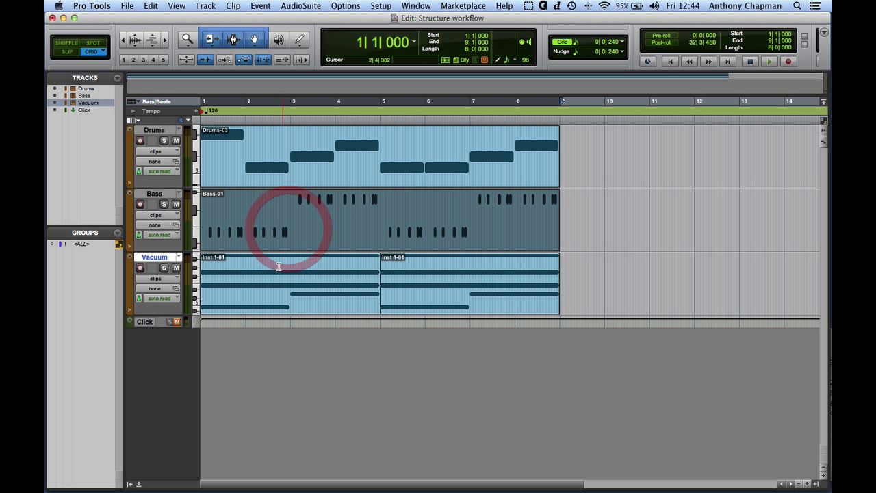
click(639, 195)
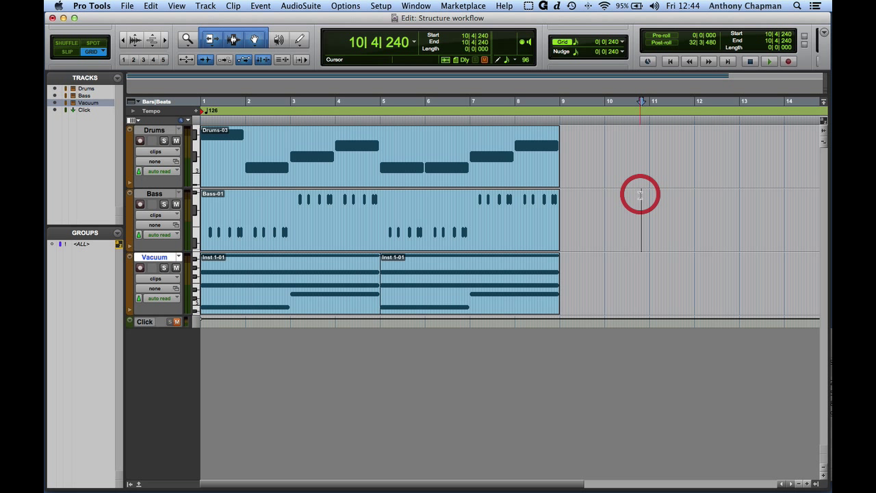
key(Return)
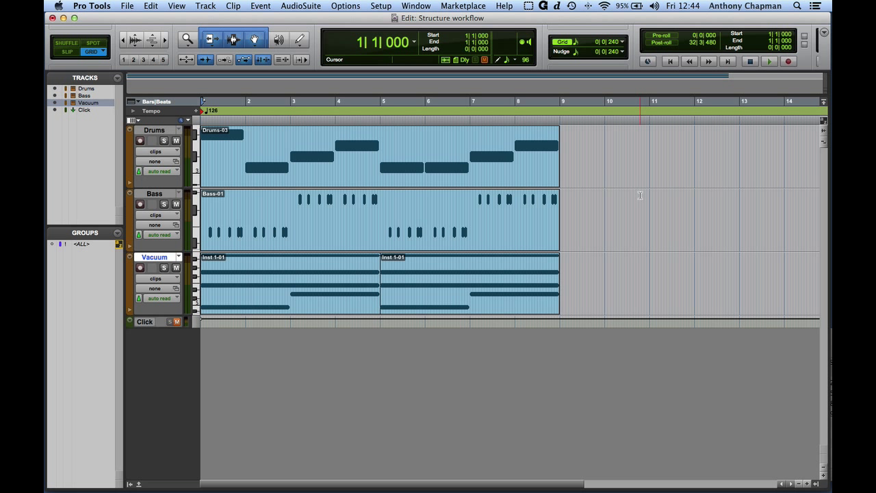
key(space)
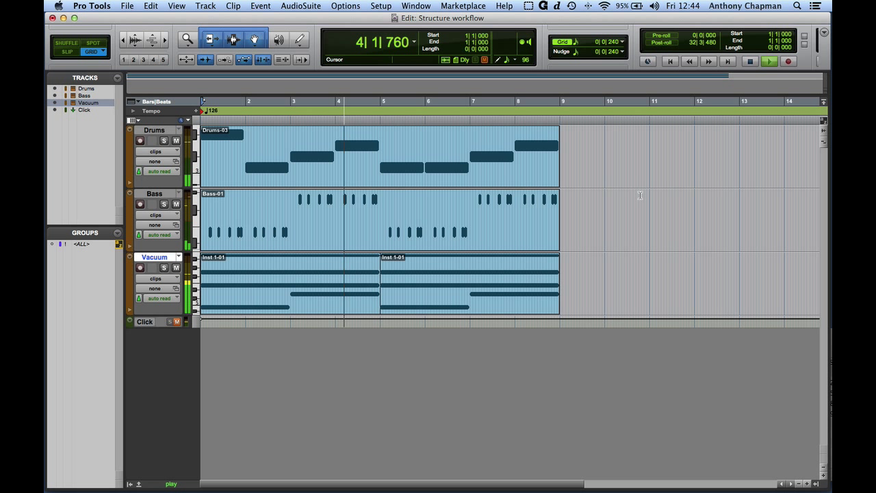
key(space)
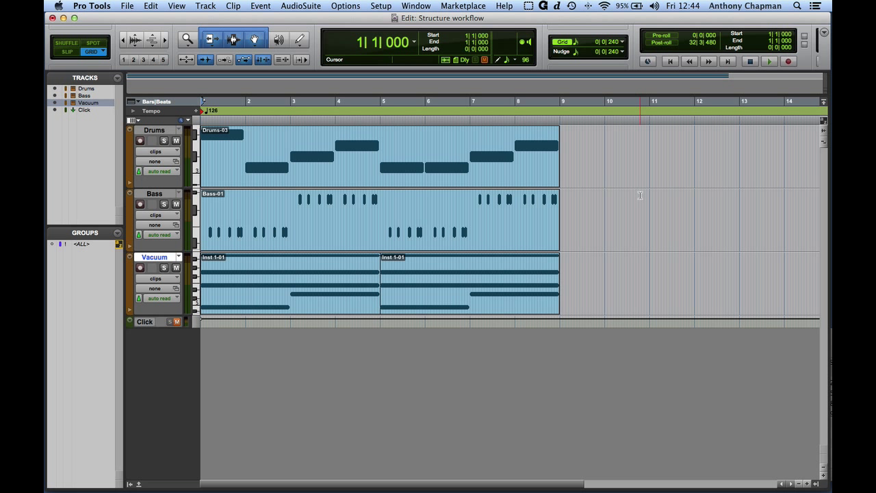
Step: Create two new stereo instrument tracks in ticks below the Vacuum track
key(shift+super+n)
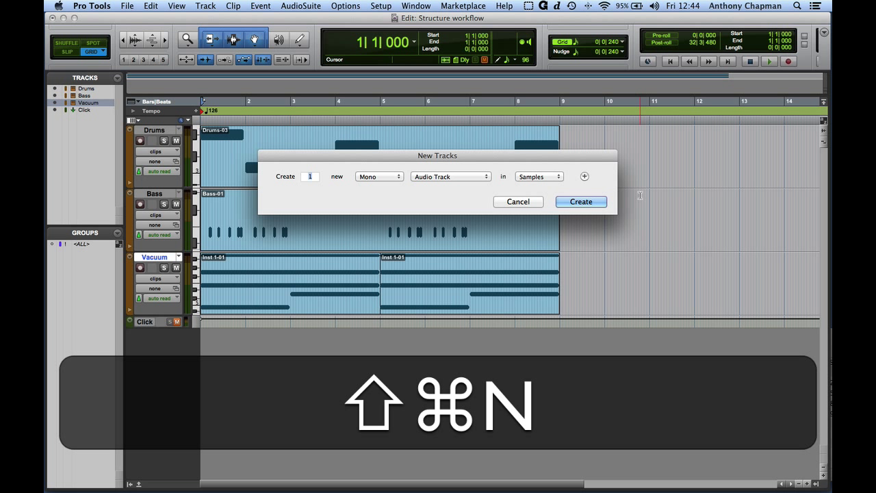
text(2)
key(super+Right)
key(super+Down)
key(super+Down)
key(super+Down)
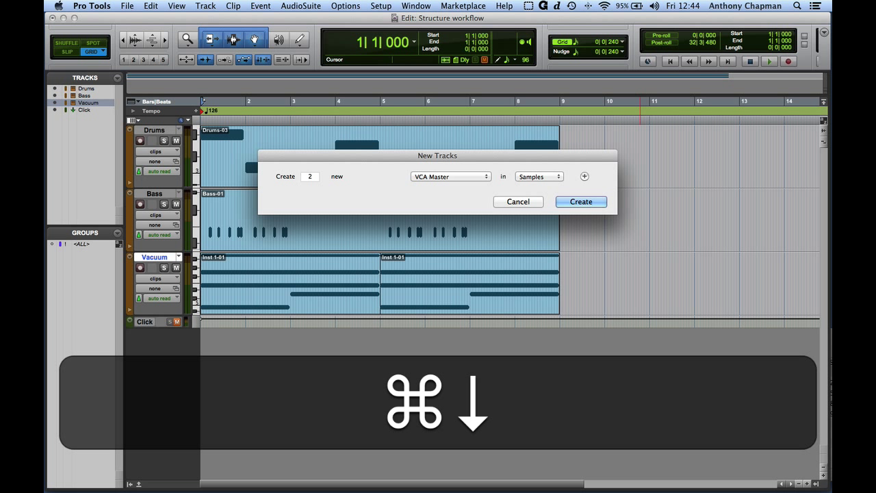
key(super+Down)
key(super+Down)
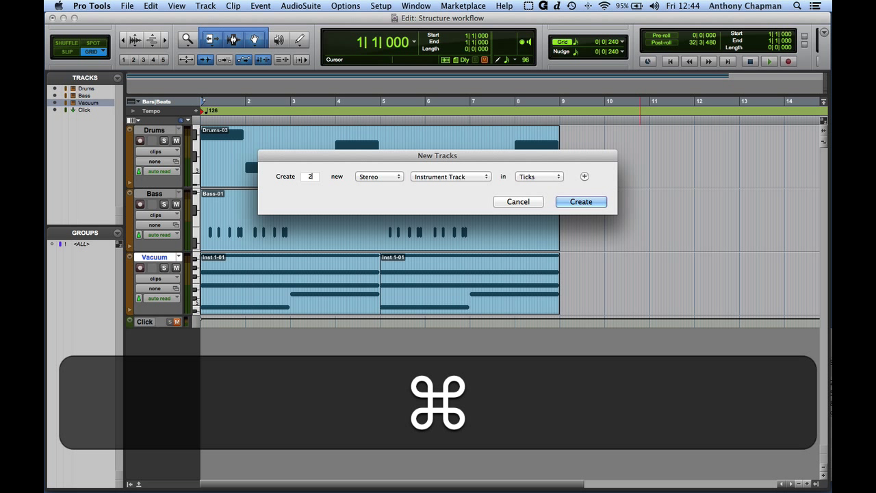
key(Return)
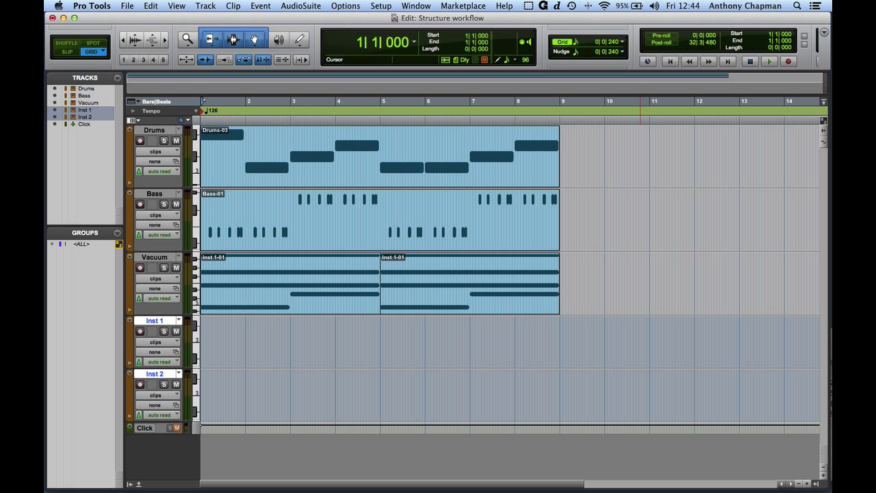
Step: Rename the two new instrument tracks as Structure 1 and Structure 2
double_click(152, 322)
text(Structure 1)
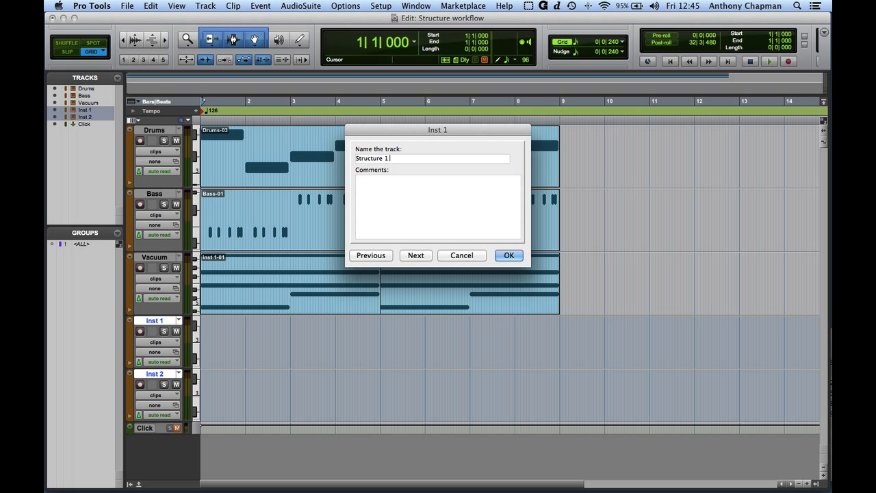
key(super+BackSpace)
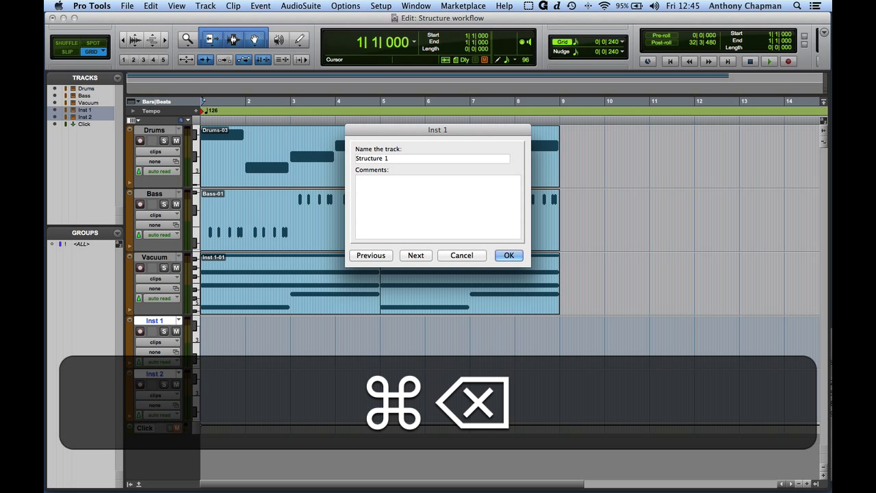
key(super+Return)
key(shift+super+Return)
text(Structure 2)
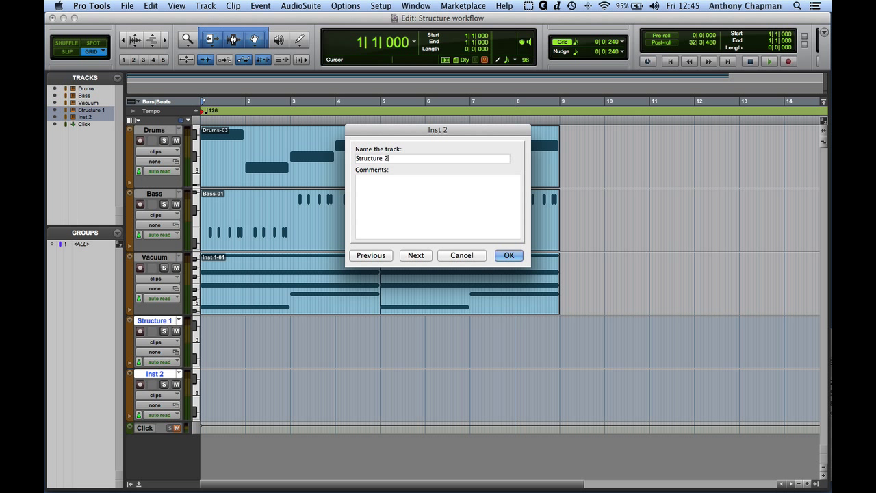
key(Return)
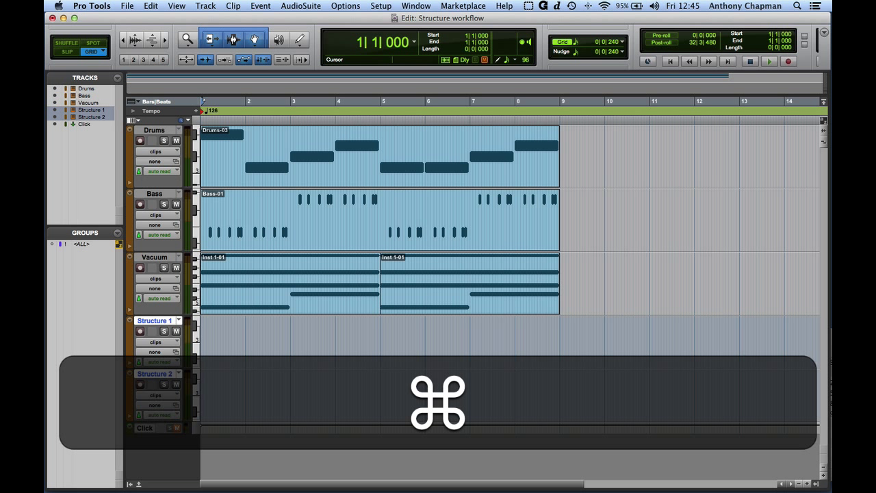
Step: Show the mixer and insert the multichannel Structure (stereo) instrument in the first insert slot of the Structure 1 track
key(super+equal)
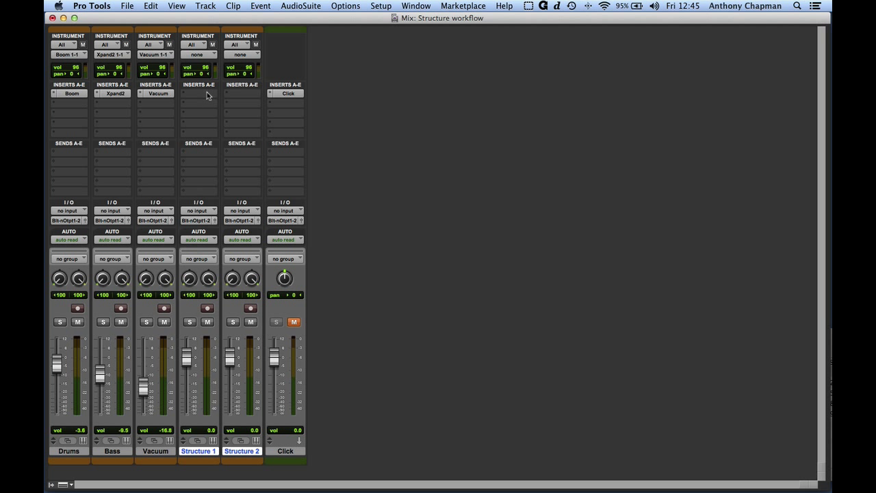
click(206, 92)
mouse_move(209, 111)
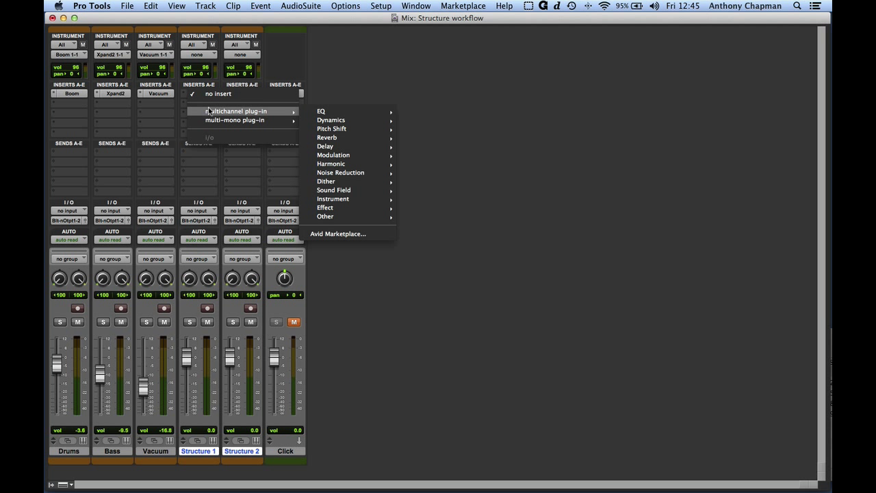
mouse_move(356, 204)
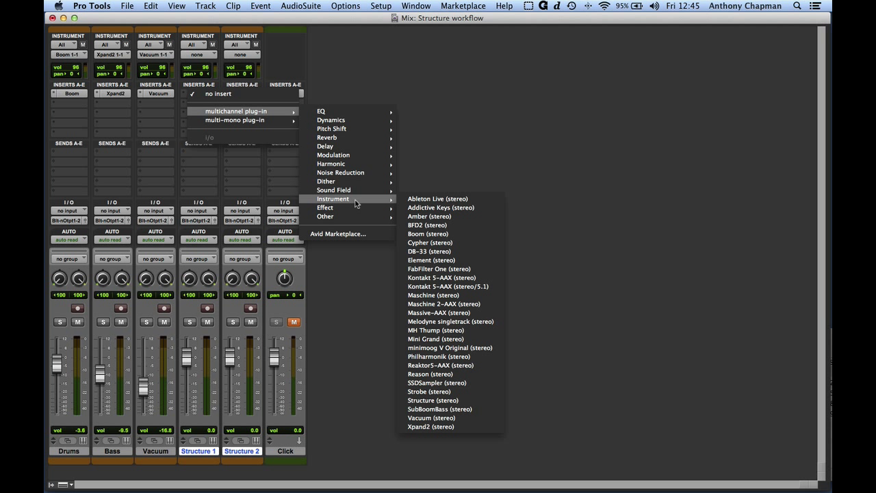
click(462, 401)
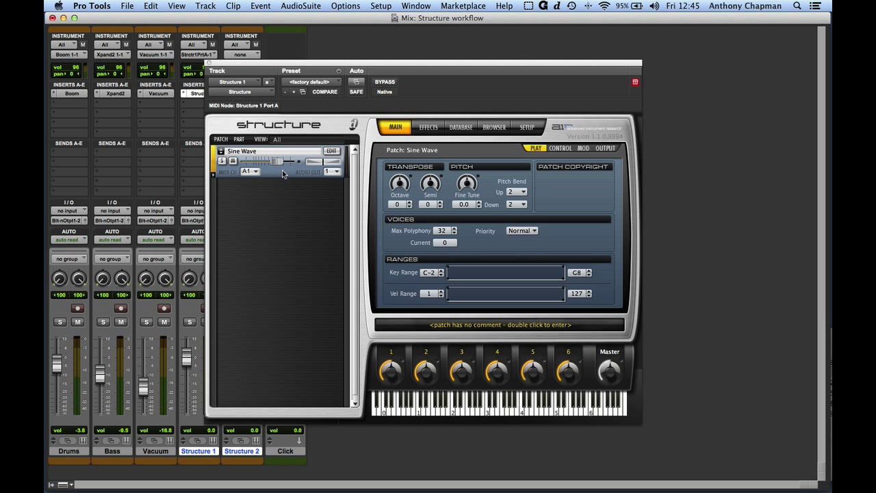
Step: Record-enable the Structure 1 track and remove all patches from Structure's patch list
click(202, 309)
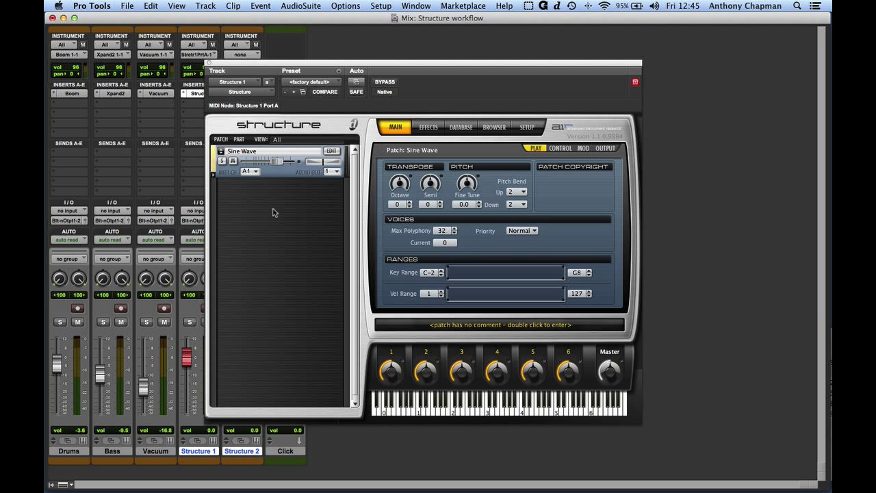
drag(274, 63, 354, 50)
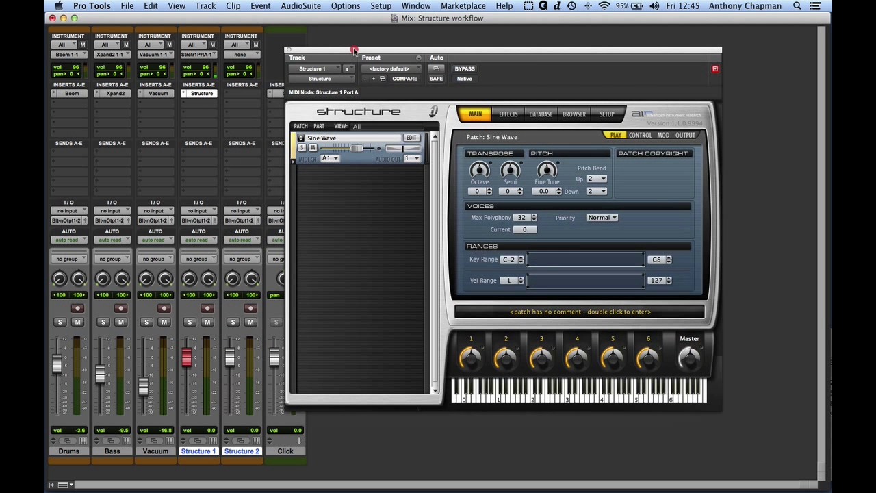
right_click(363, 159)
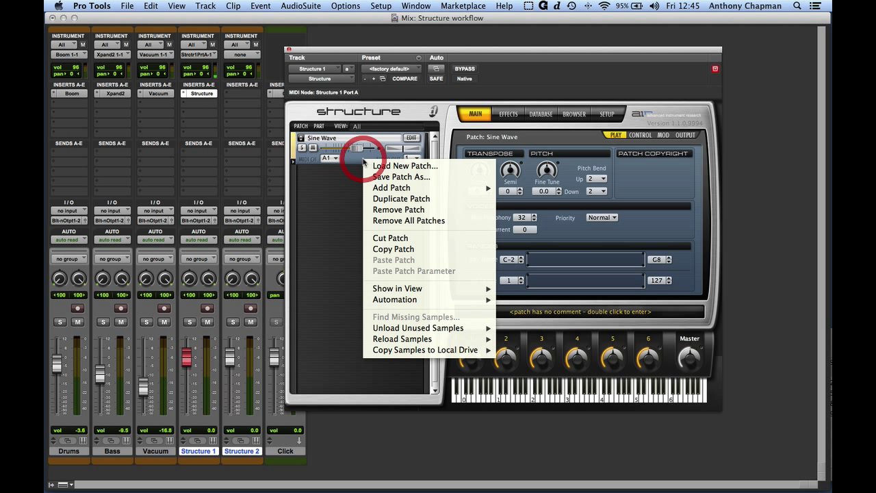
click(383, 221)
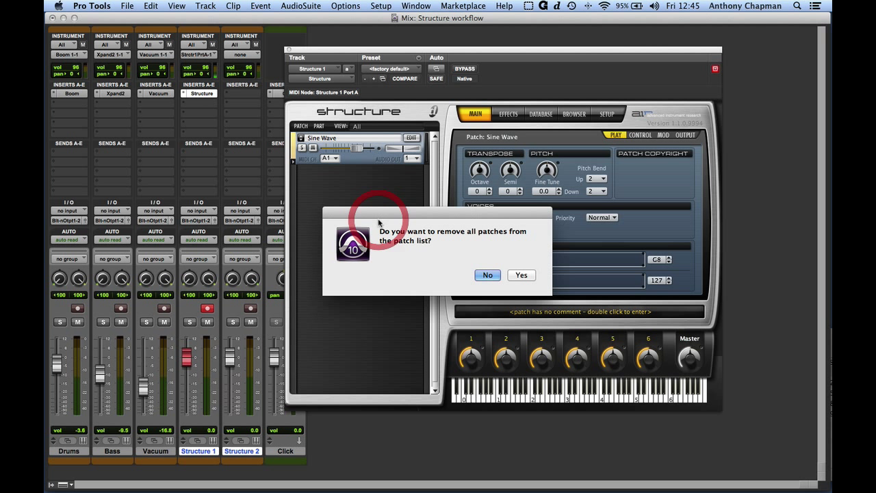
click(520, 275)
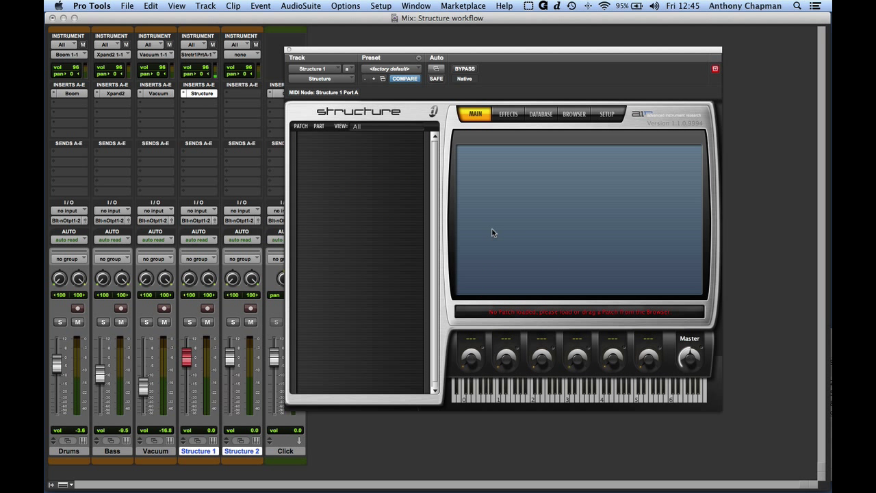
Step: Switch to Finder and load ah1.wav from the AU405 Ex2 Sample set 1 folder into Structure's empty patch list
drag(384, 50, 294, 50)
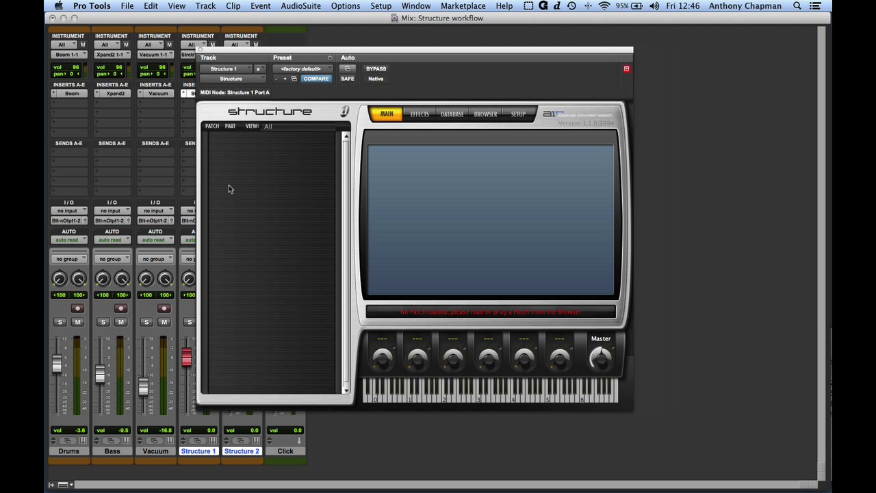
key(super+Tab)
key(super+Tab)
key(super+Tab)
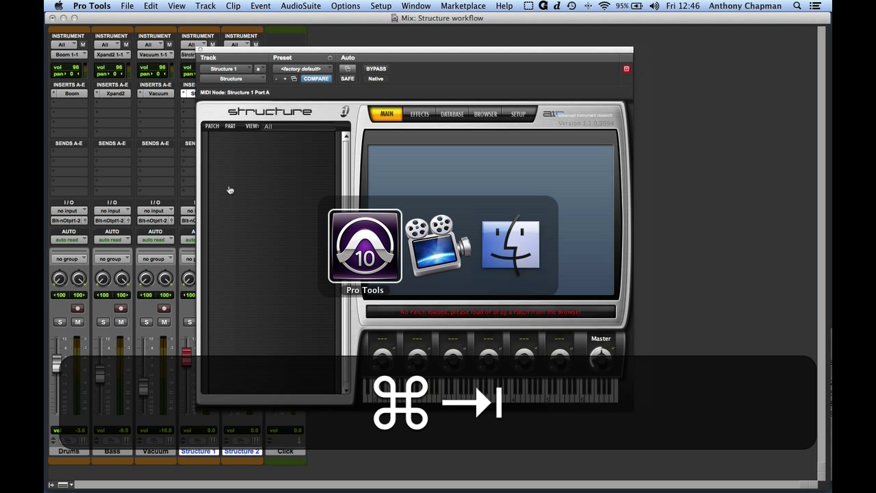
key(super+Tab)
key(super+Tab)
key(super+Tab)
key(super+Tab)
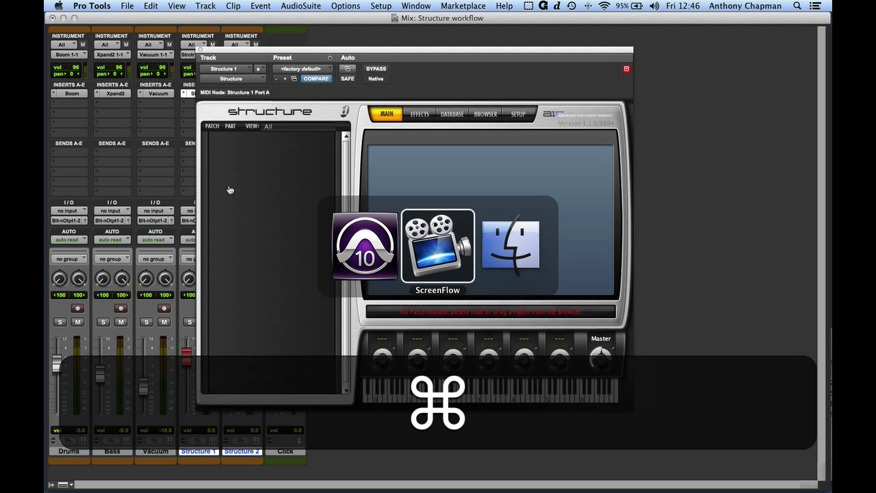
key(super+Tab)
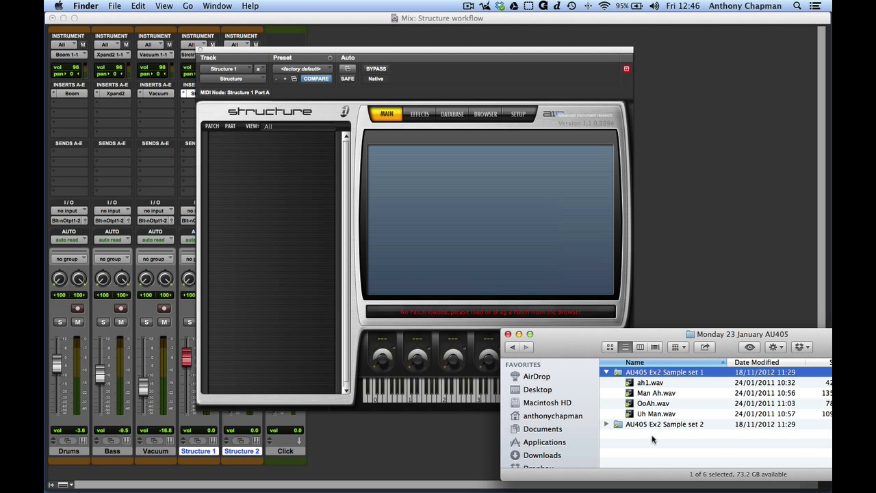
click(666, 385)
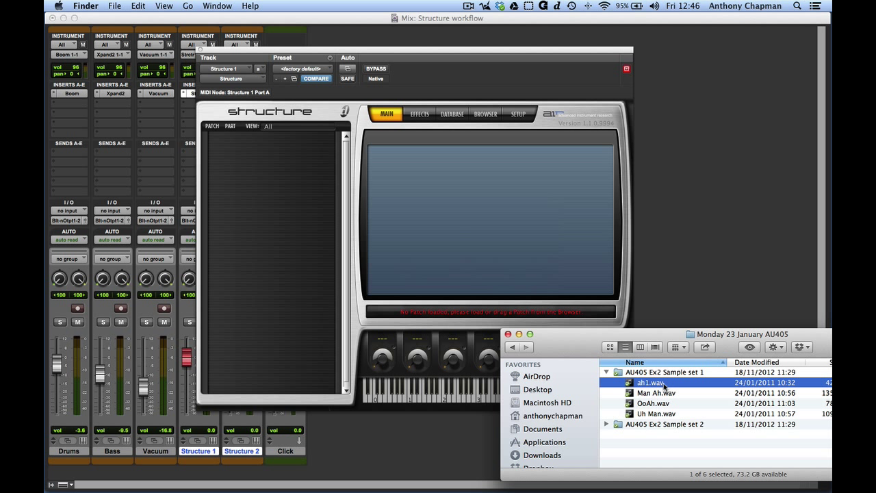
drag(663, 385, 294, 210)
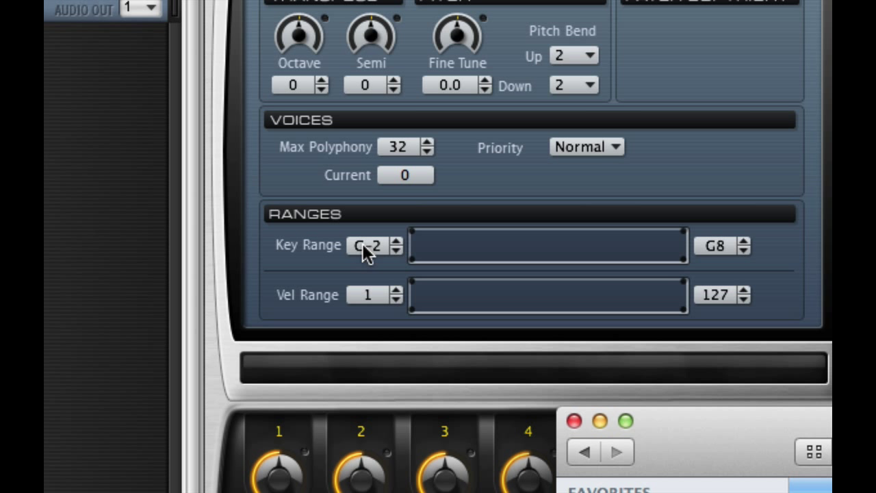
Step: Set the ah1 patch's key range to C3 at the low end and C#3 at the high end
click(363, 245)
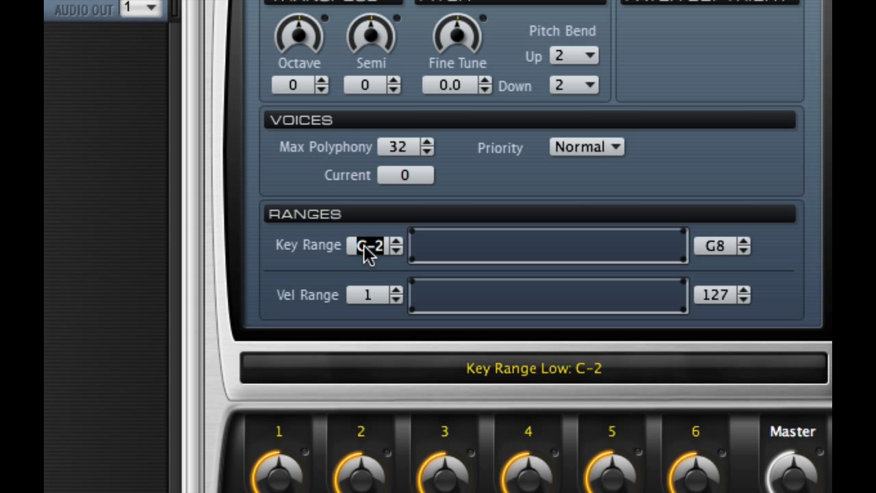
double_click(364, 246)
text(C3)
key(Tab)
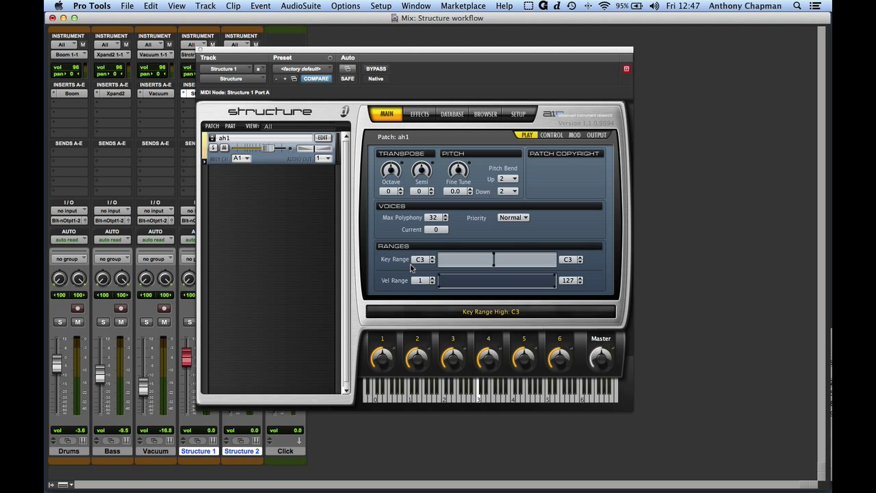
key(Up)
Step: Switch to Finder, load Man Ah.wav into Structure's patch list below ah1, and assign it to Port A, Channel 1
key(super+Tab)
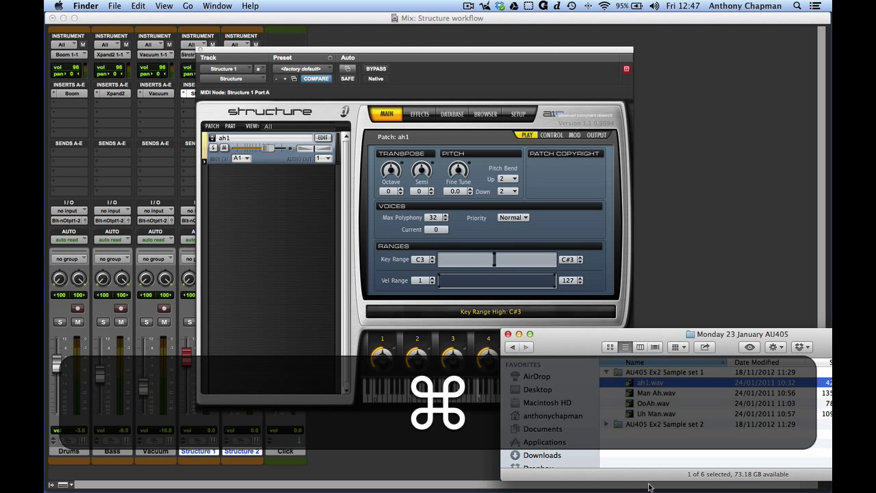
drag(648, 394, 285, 198)
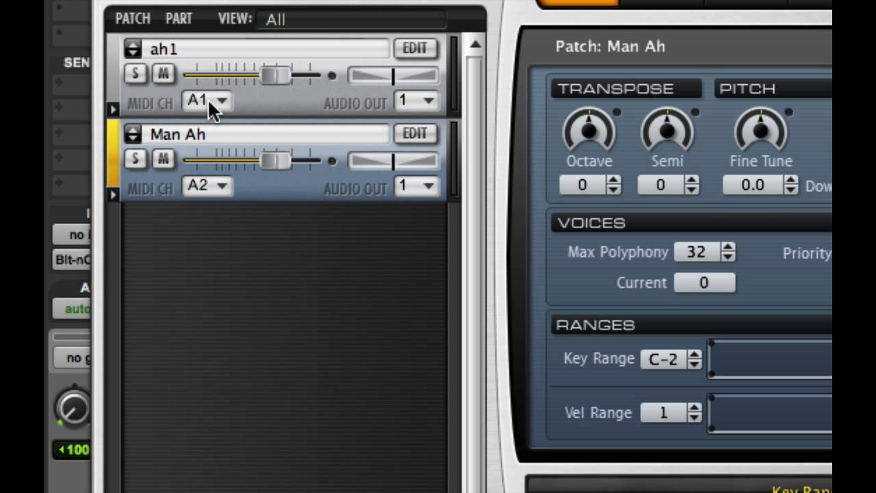
click(221, 181)
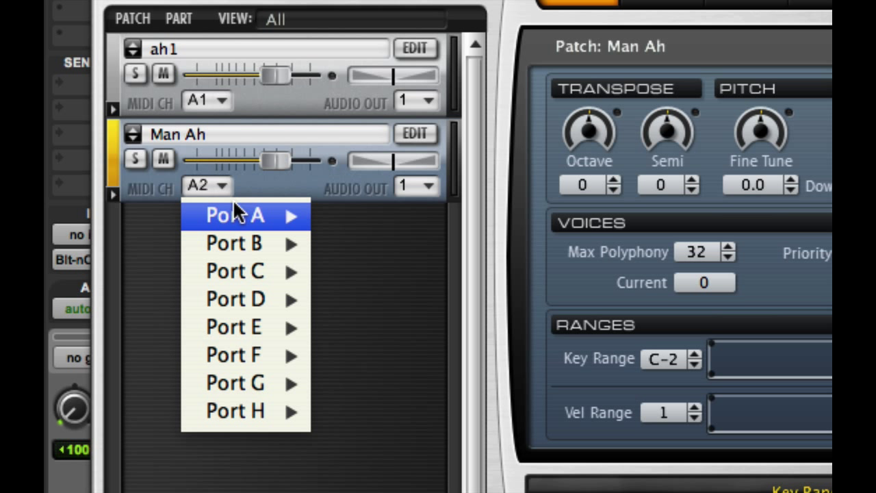
mouse_move(234, 204)
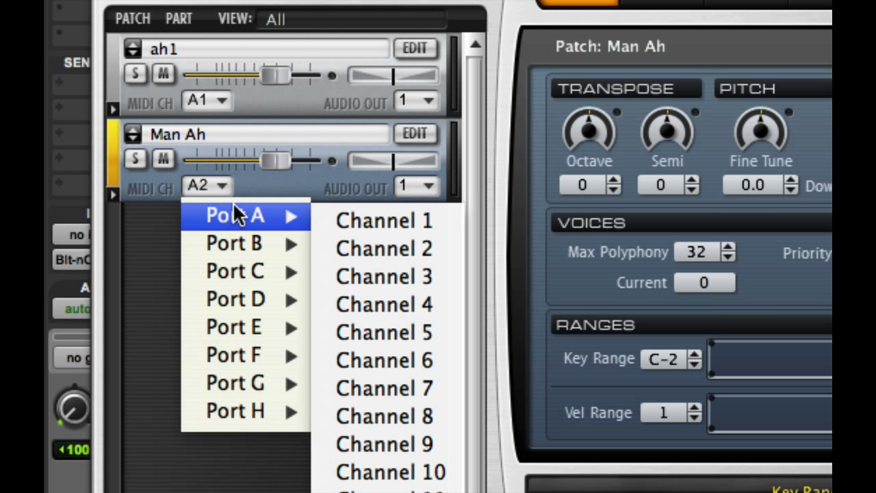
click(349, 221)
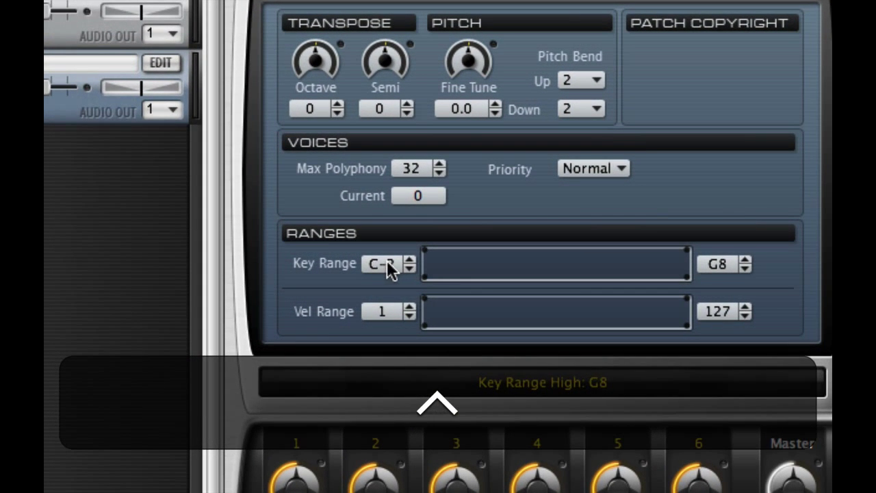
Step: Set the Man Ah patch's key range to D3 at both the low and high ends
click(387, 263)
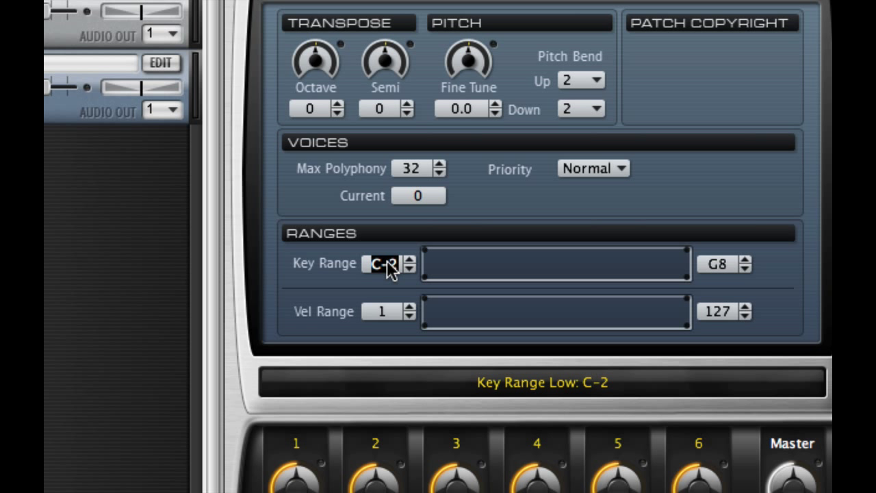
text(D3)
key(Tab)
text(D3)
key(Return)
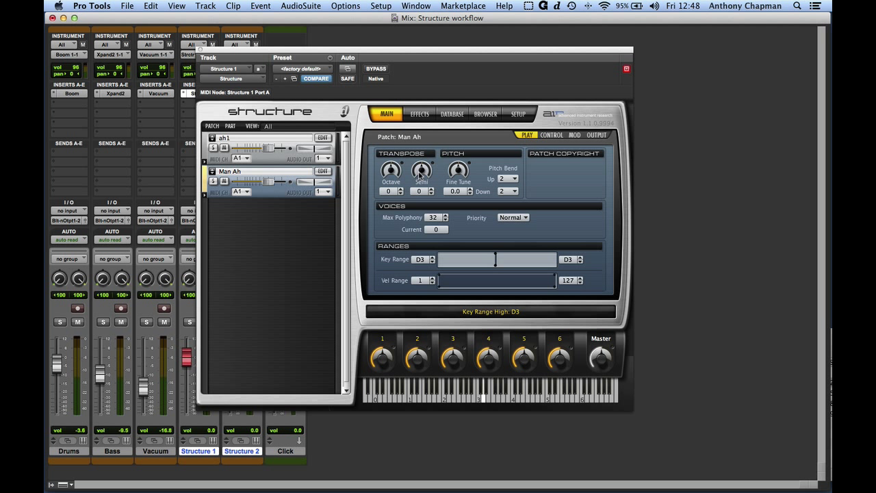
Step: Try the Man Ah patch's semitone transposition and return it to 0
click(431, 193)
click(431, 194)
click(429, 189)
click(430, 189)
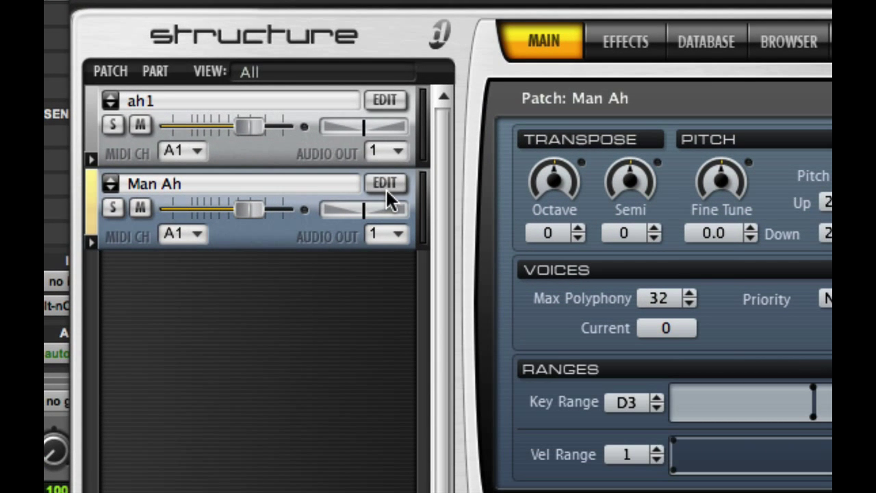
Step: Edit the Man Ah patch, view its waveform, turn off Pitchtrack for its zone, and leave the editor
click(386, 185)
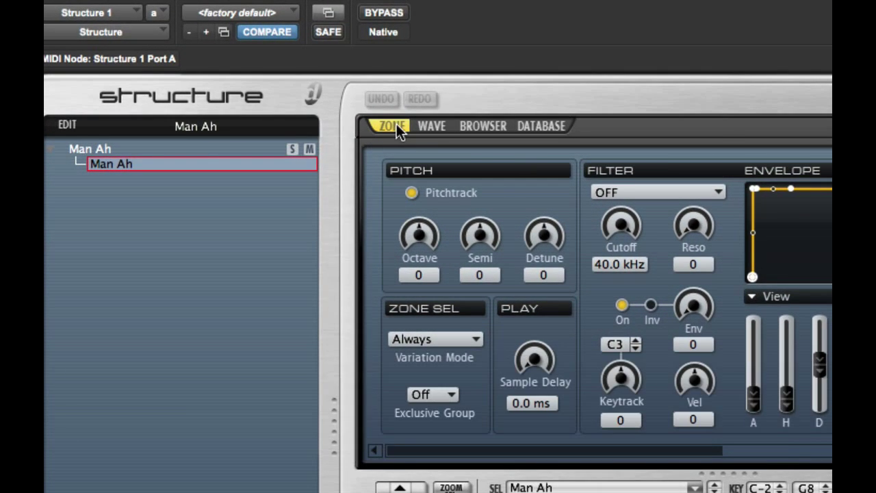
click(422, 127)
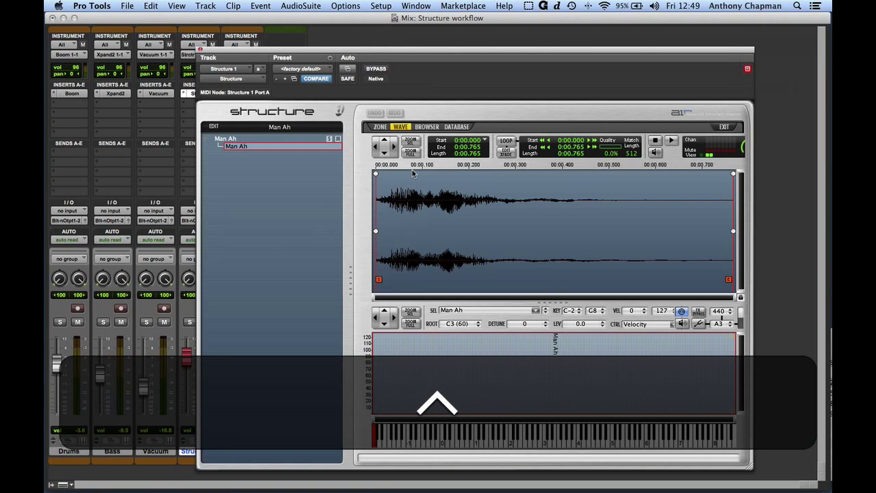
click(381, 127)
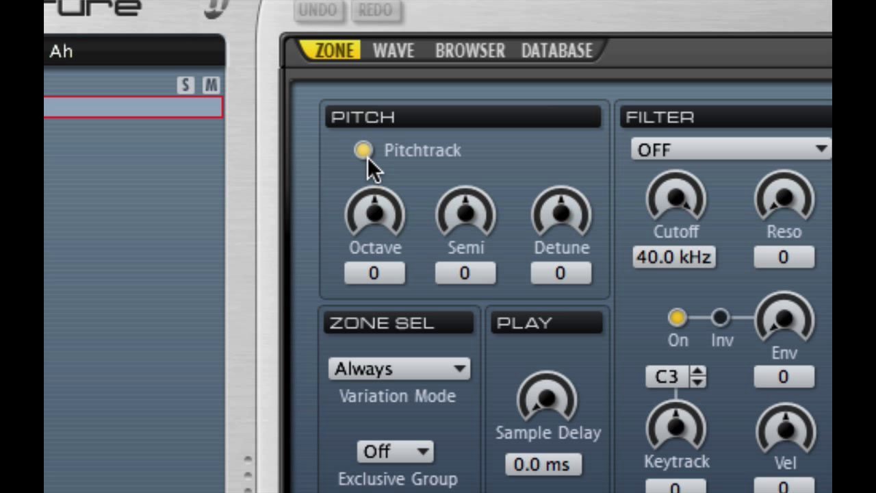
click(368, 157)
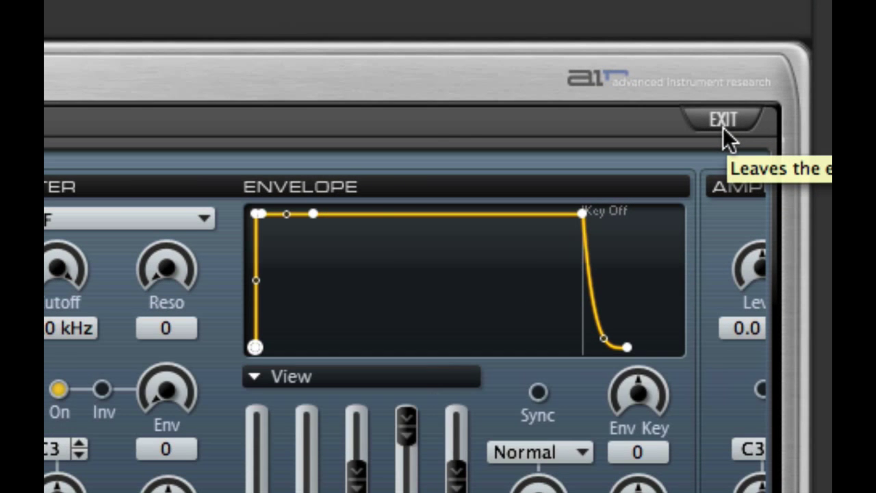
click(722, 127)
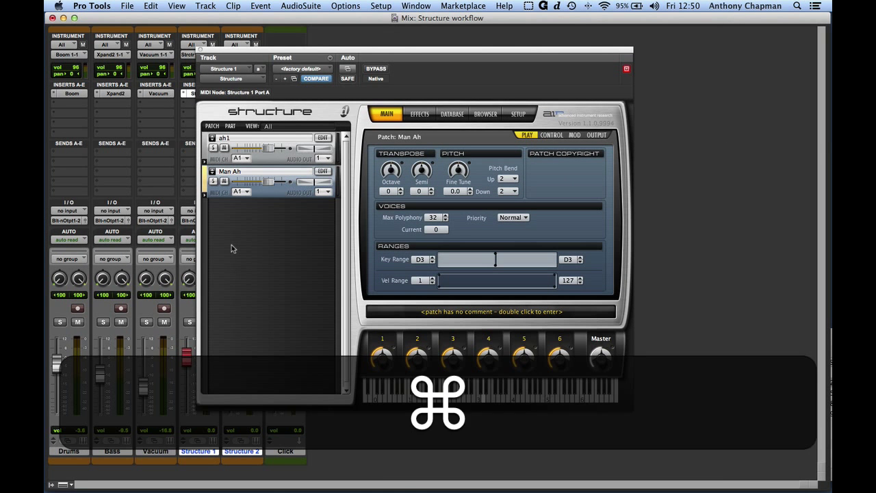
Step: Switch to Finder, load OoAh.wav as the third patch in Structure, and assign it to Port A, Channel 1
key(super+Tab)
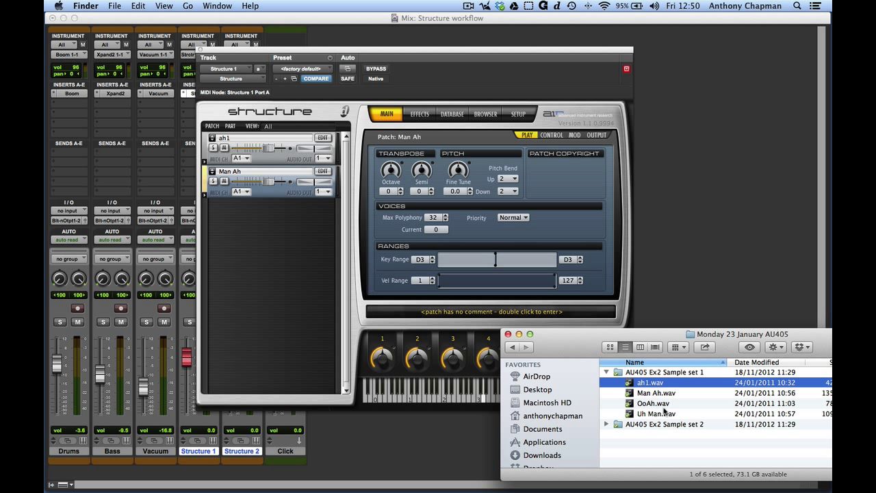
drag(661, 411, 300, 274)
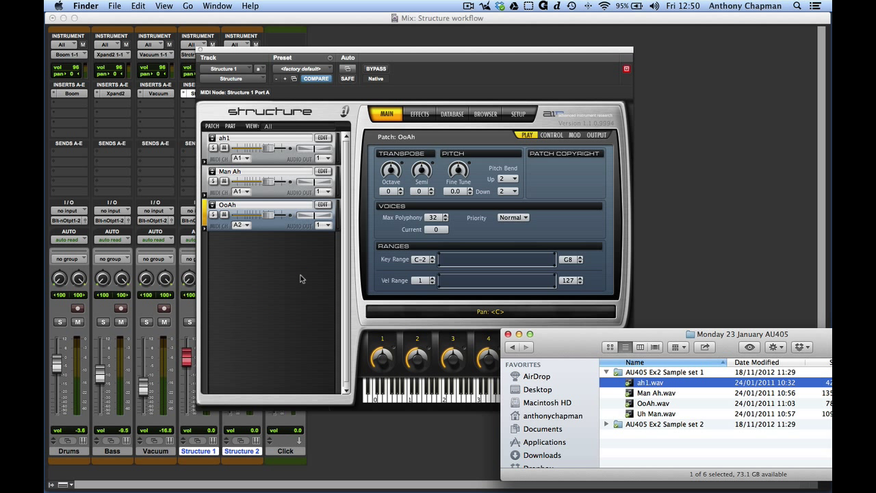
click(239, 226)
click(239, 224)
mouse_move(255, 232)
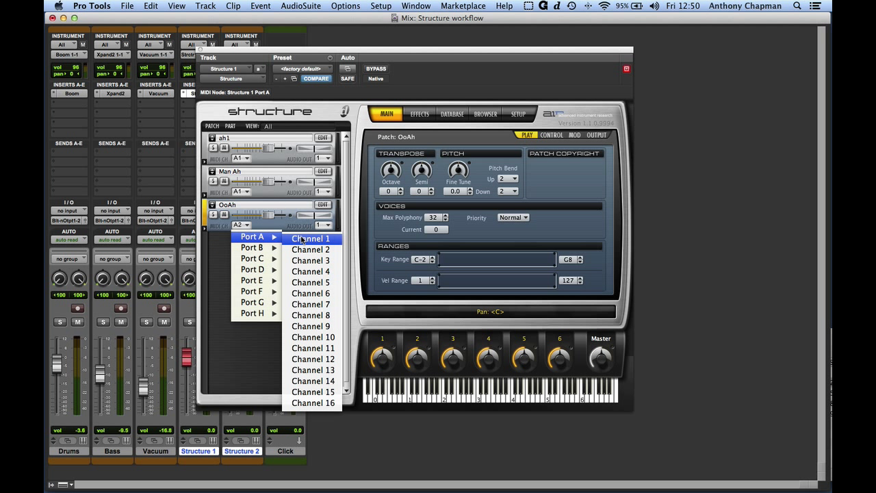
click(301, 238)
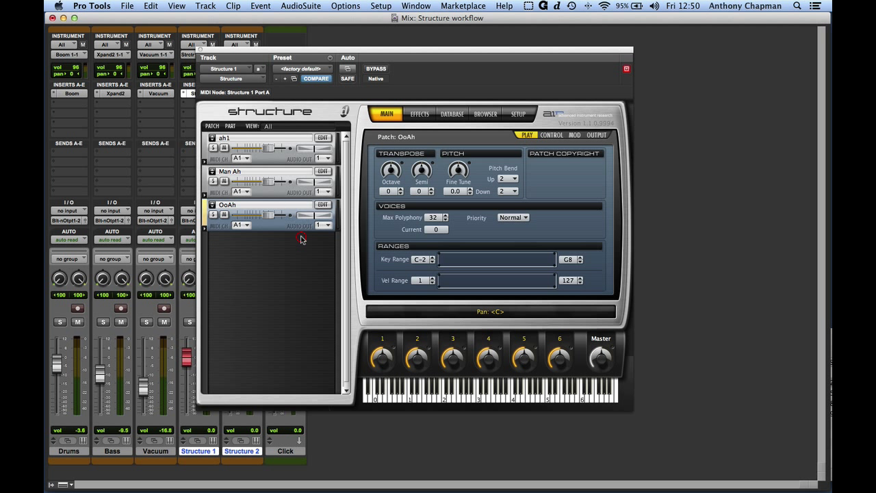
Step: Set the OoAh patch's key range to E3 at both ends and turn off Pitchtrack in its zone settings
double_click(422, 263)
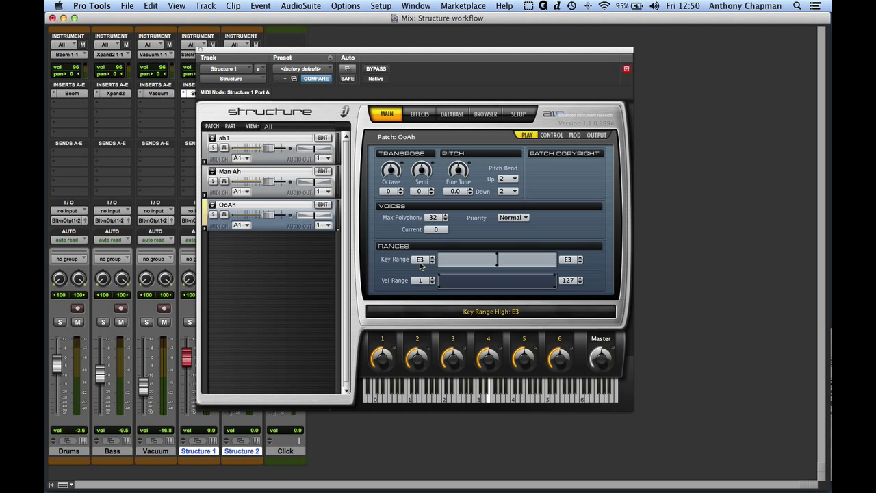
click(323, 205)
click(399, 163)
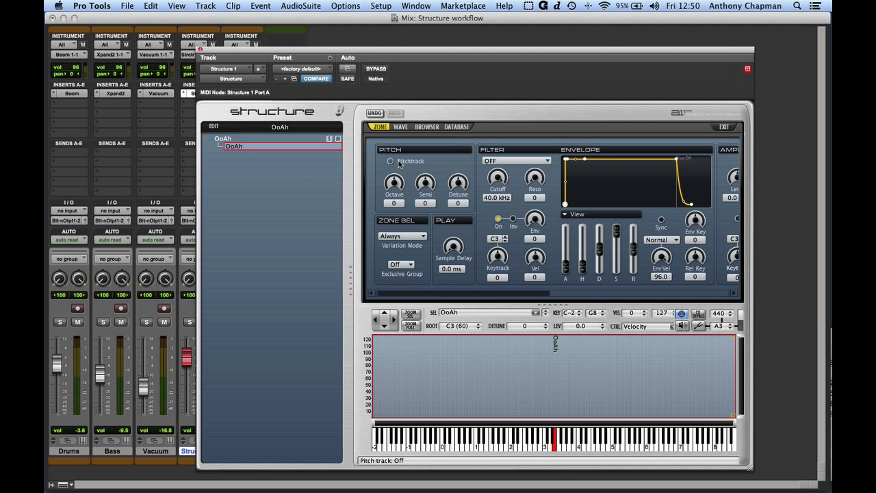
click(724, 127)
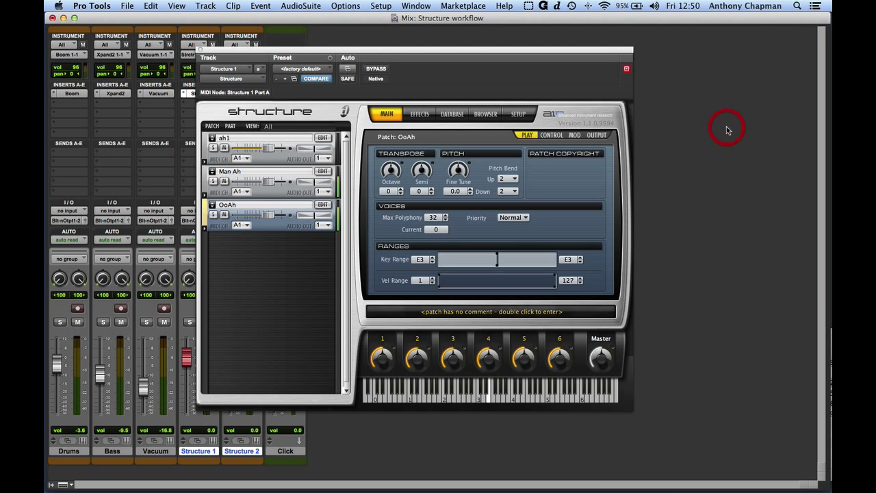
Step: Switch to Finder, load Uh Man.wav as the fourth patch in Structure, and assign it to Port A, Channel 1
key(super+Tab)
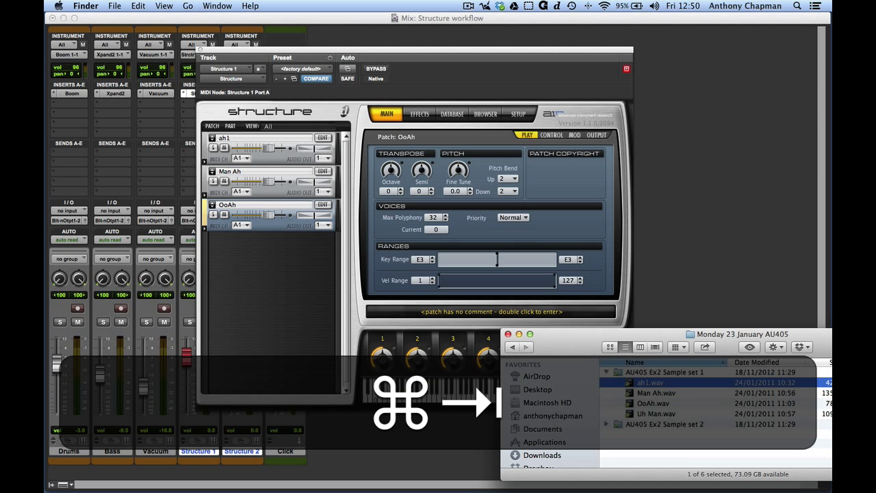
drag(673, 415, 254, 270)
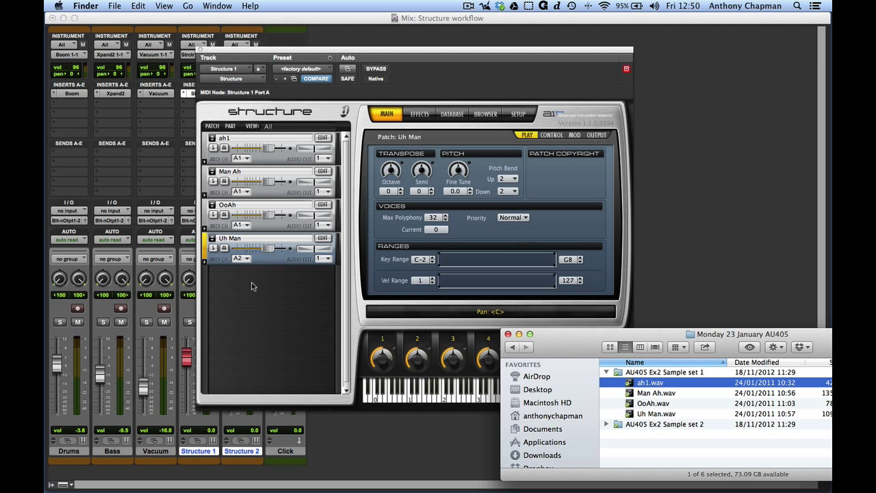
click(250, 279)
click(241, 258)
mouse_move(241, 270)
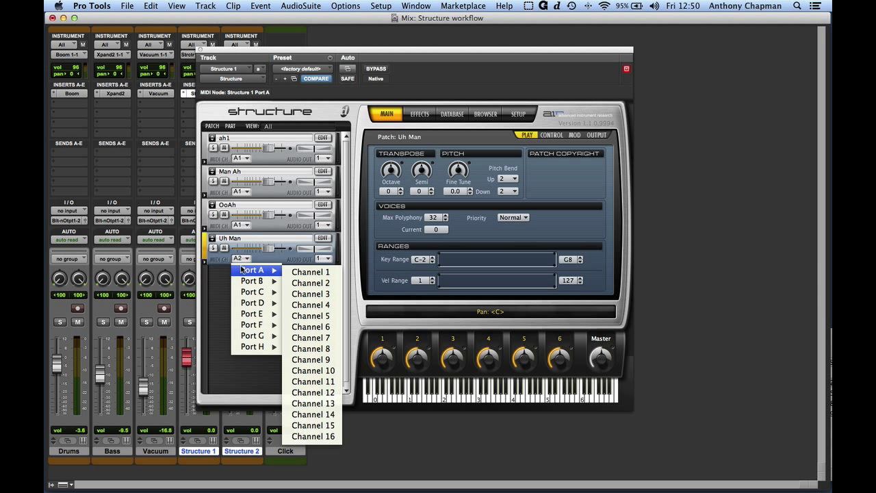
click(301, 271)
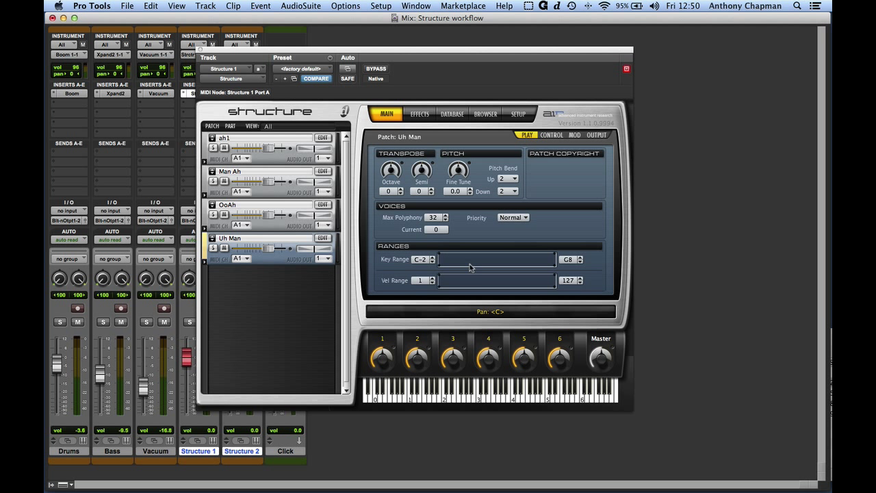
Step: Set the Uh Man patch's key range to F3 at both ends and turn off Pitchtrack in its zone settings
click(417, 261)
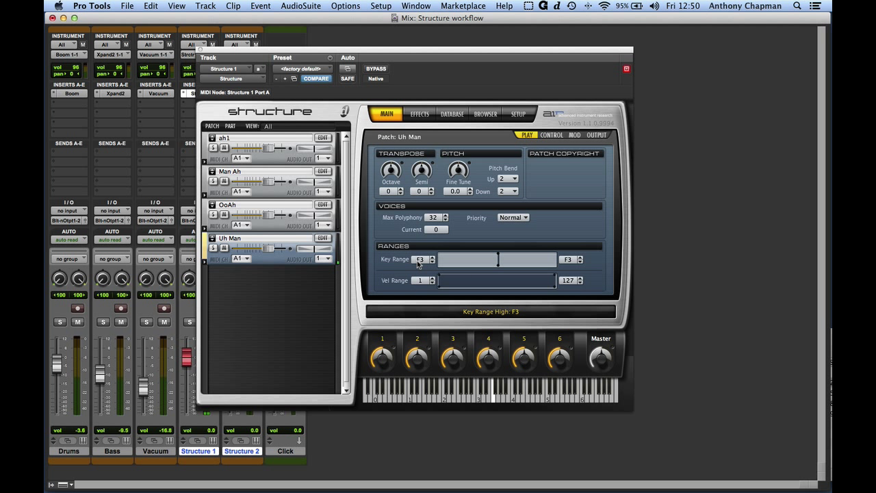
click(323, 238)
click(391, 161)
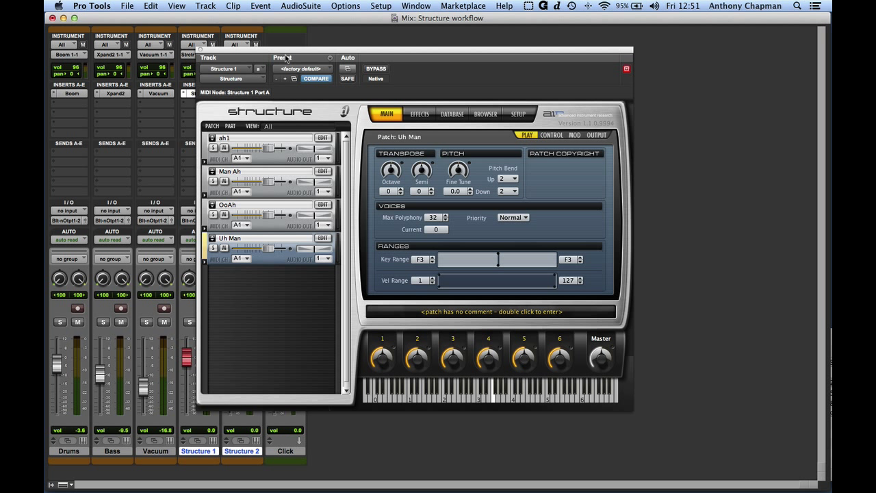
Step: Close the Structure 1 plug-in window and insert the multichannel Structure (stereo) instrument in the first insert slot of the Structure 2 track
drag(286, 52, 482, 44)
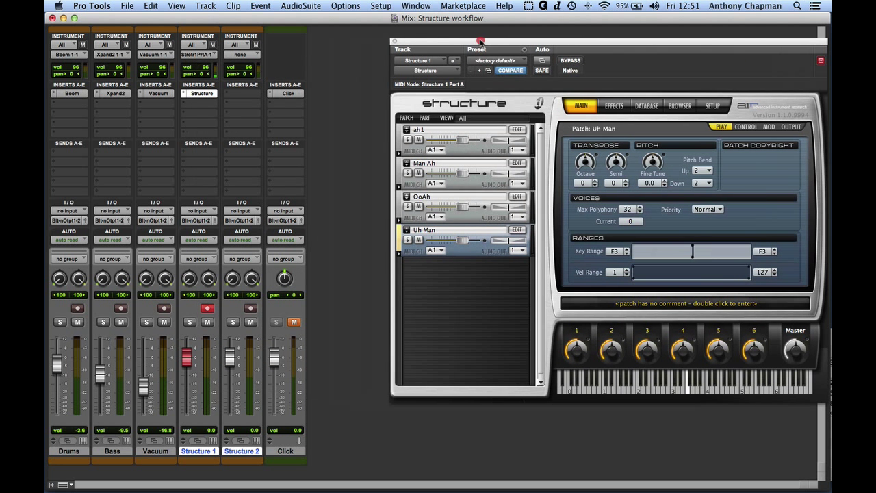
click(395, 44)
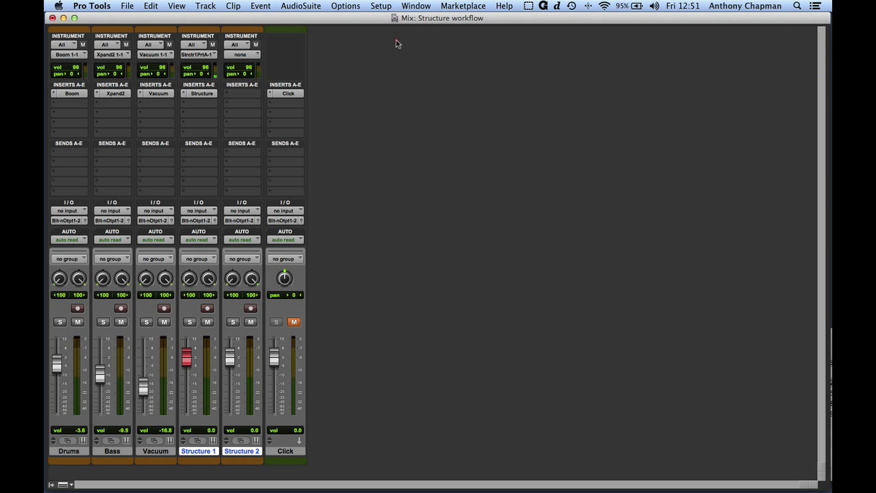
click(242, 93)
mouse_move(277, 111)
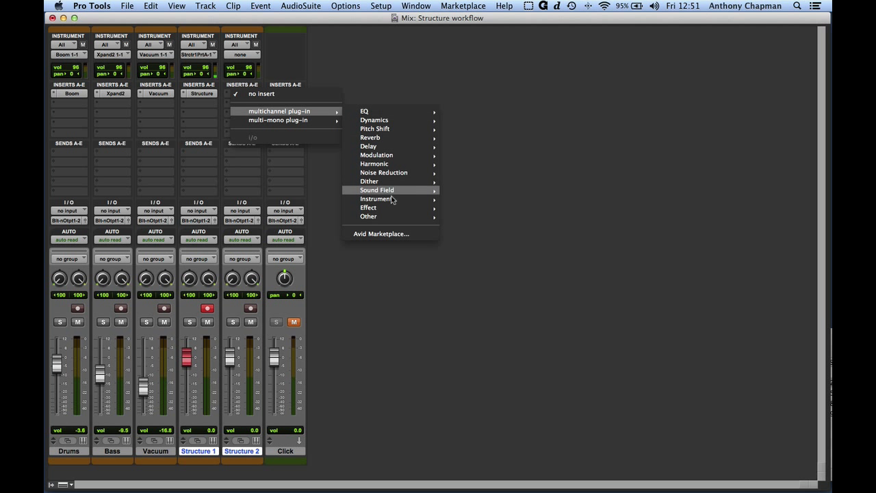
mouse_move(391, 199)
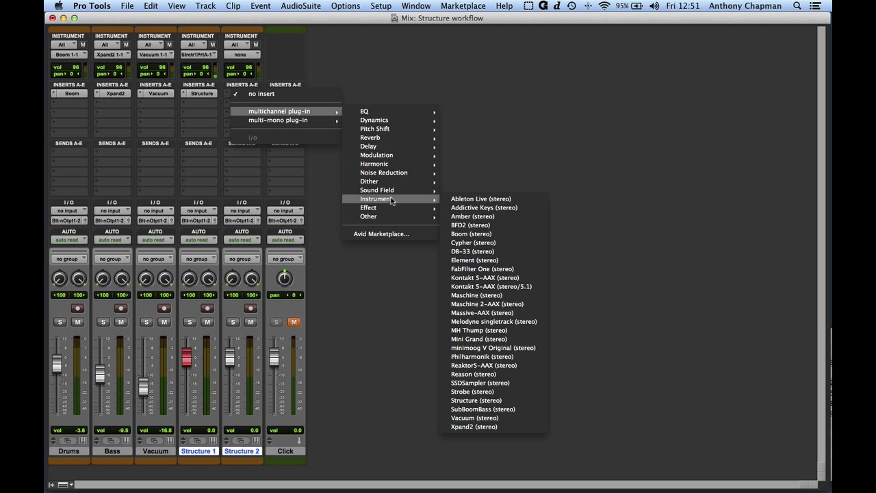
click(481, 400)
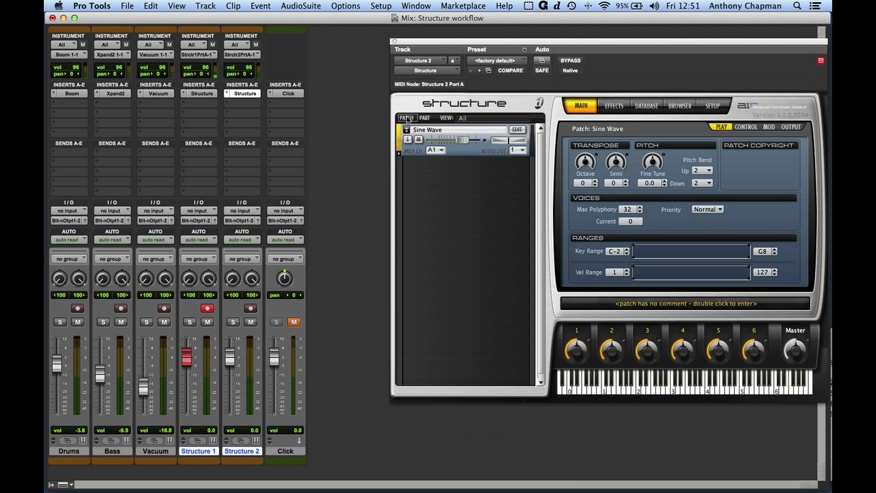
Step: Remove all patches from the patch list of the Structure instrument on the Structure 2 track
click(468, 152)
click(506, 211)
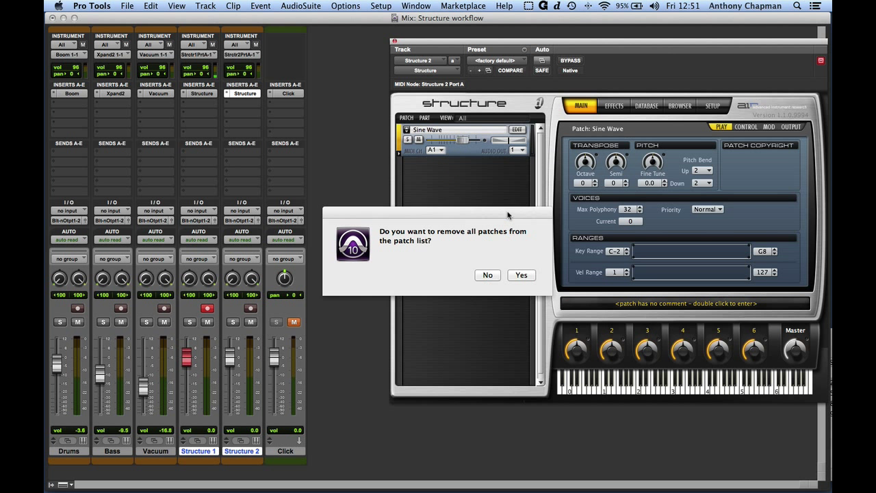
click(520, 275)
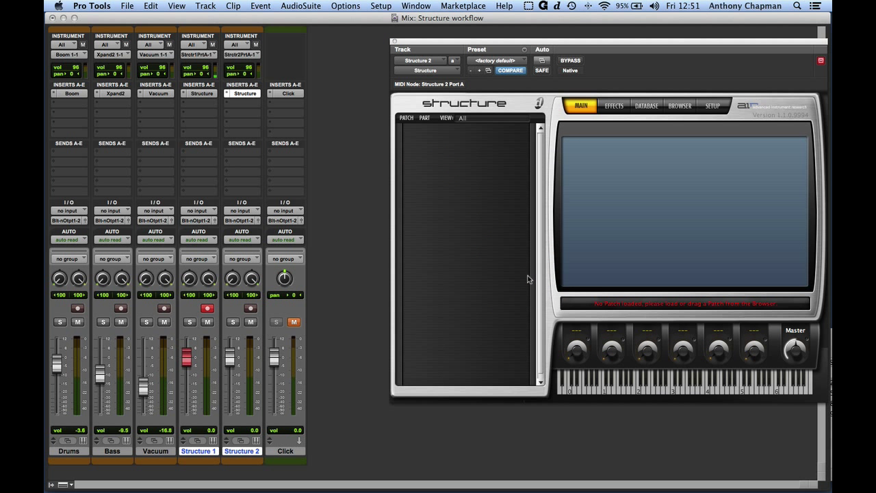
Step: Switch to Finder, expand the AU405 Ex2 Sample set 2 folder, and load Ah2n.wav into the Structure 2 instrument's empty patch list
key(super+Tab)
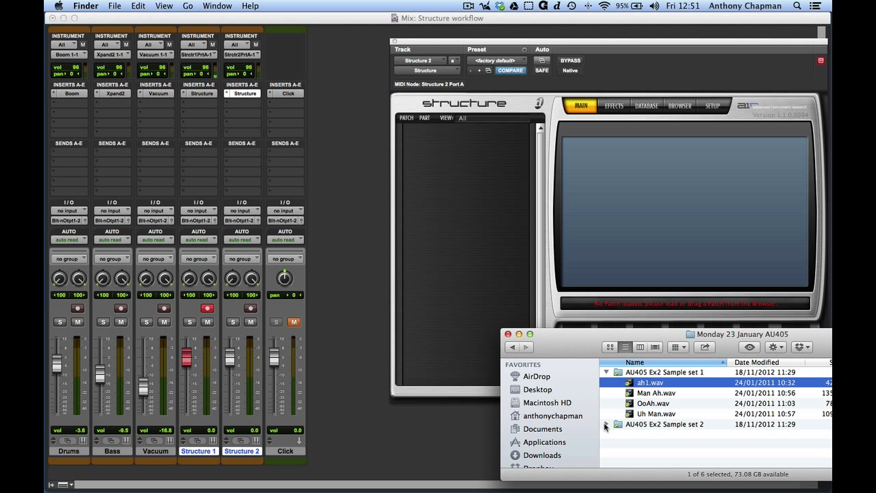
click(605, 424)
drag(664, 435, 461, 156)
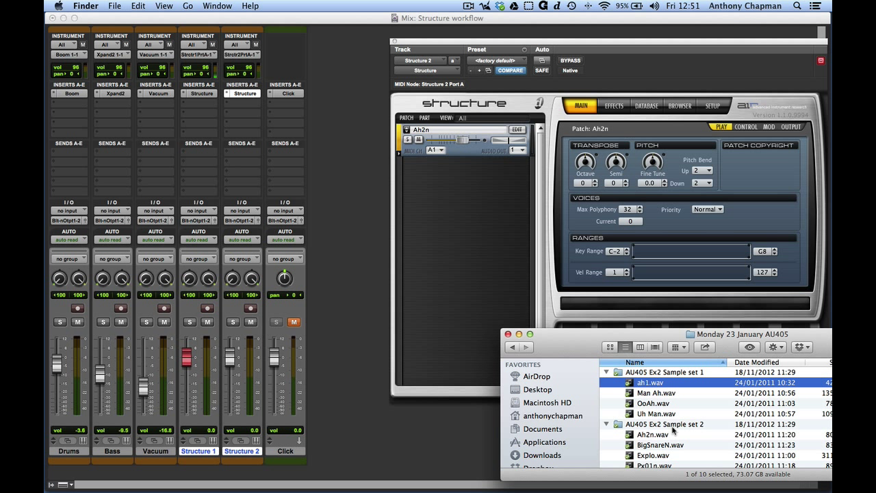
Step: Load BigSnareN.wav, Explo.wav and Px01n.wav from the AU405 Ex2 Sample set 2 folder as patches in the Structure 2 instrument
drag(647, 443, 486, 195)
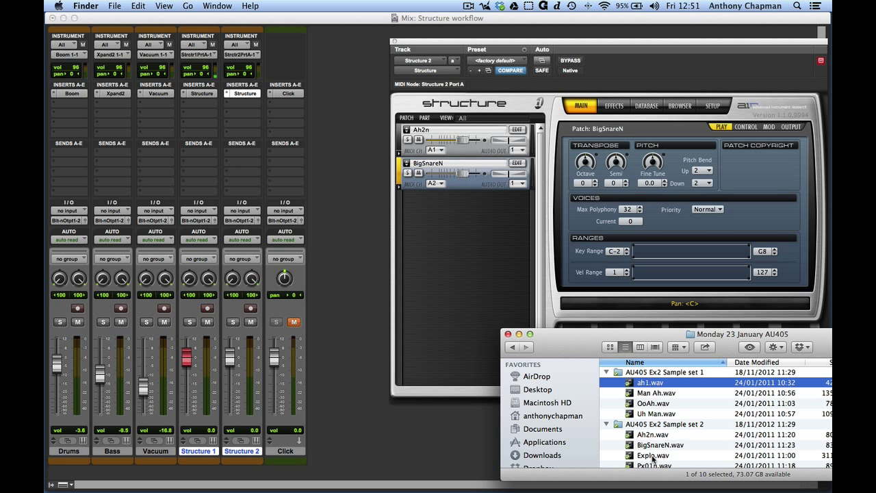
drag(652, 457, 448, 213)
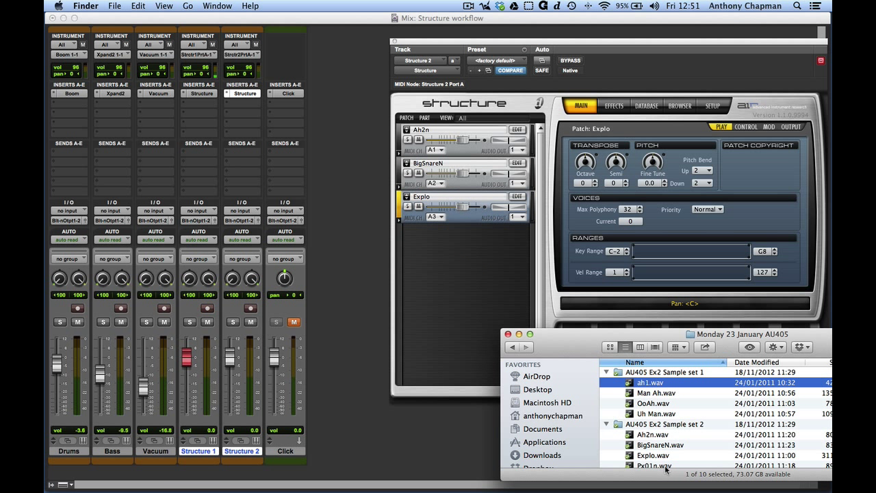
drag(666, 468, 426, 260)
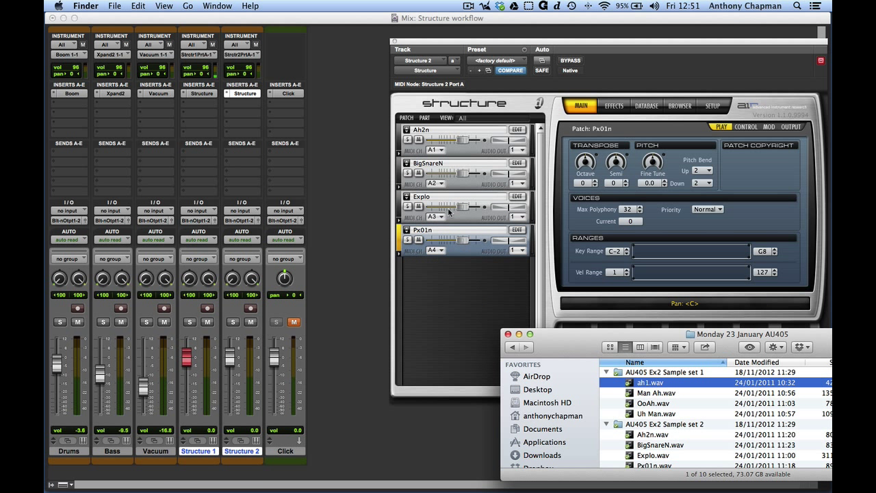
Step: Set the MIDI channel of the Ah2n and BigSnareN patches to A1
click(453, 150)
click(437, 151)
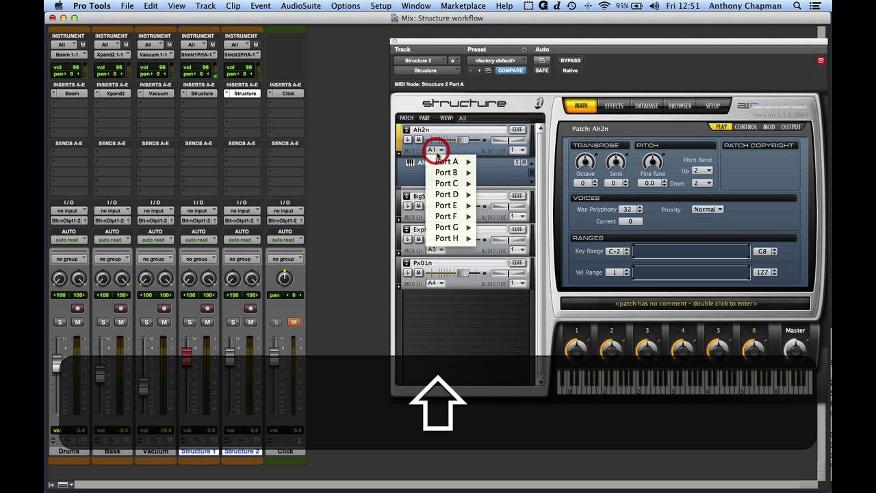
mouse_move(448, 162)
click(505, 161)
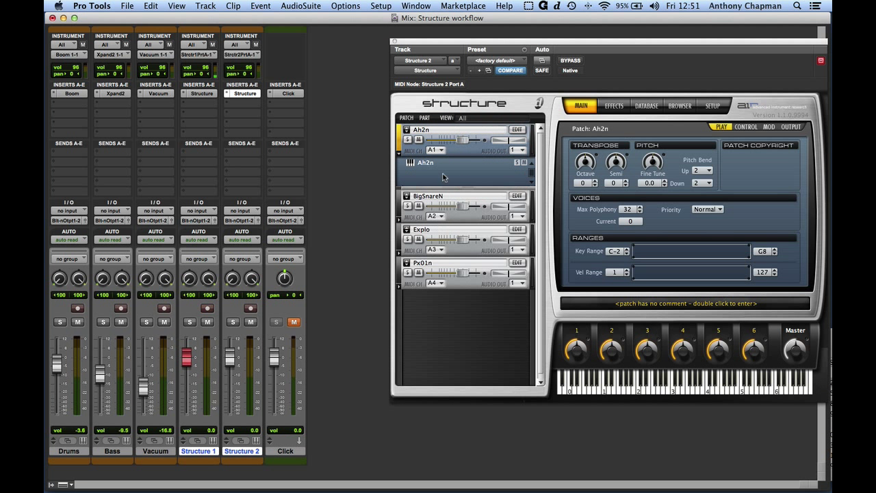
click(397, 156)
click(436, 184)
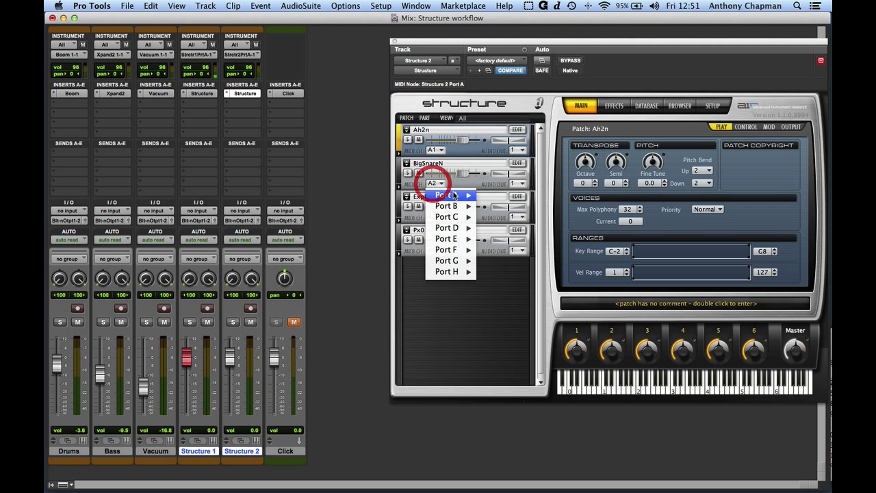
click(483, 197)
Step: Set the MIDI channel of the Explo and Px01n patches to A1
click(436, 217)
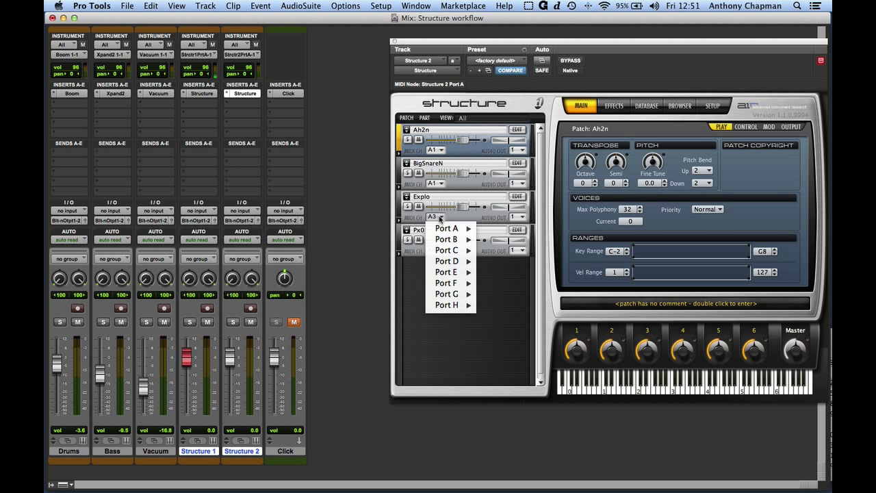
mouse_move(449, 229)
click(489, 229)
click(436, 250)
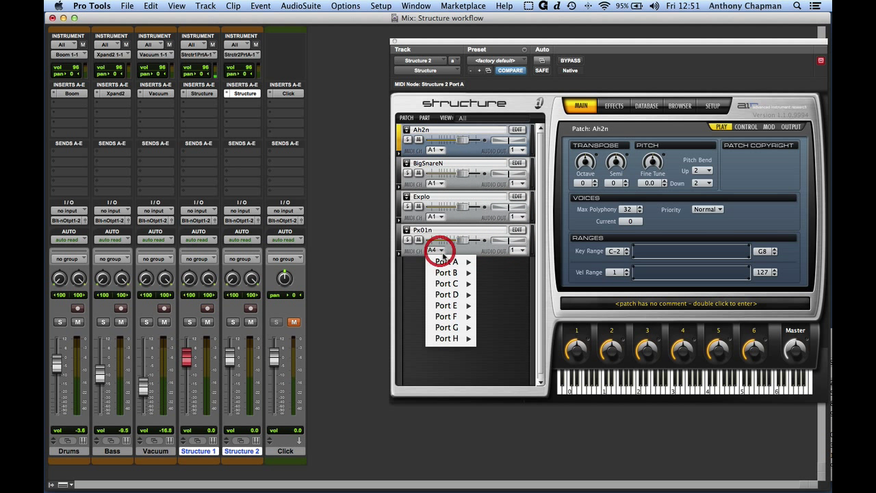
mouse_move(450, 262)
click(498, 263)
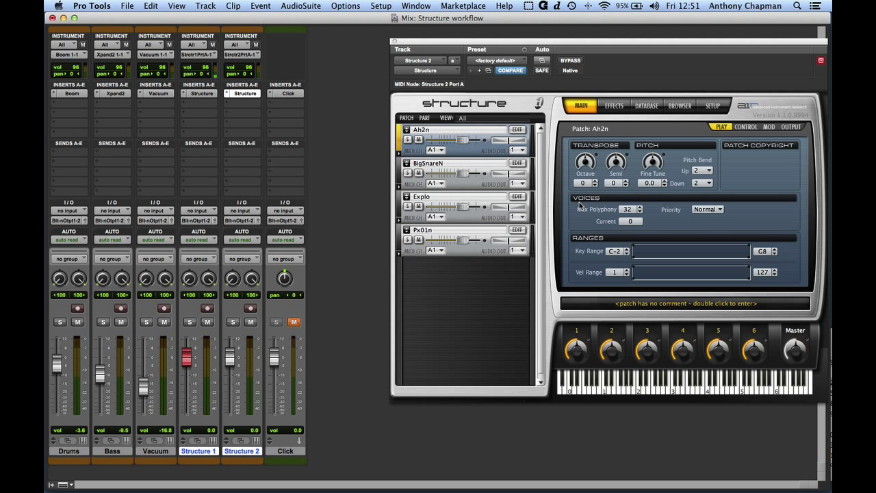
Step: Move record arming from the Structure 1 track to Structure 2, and set the Ah2n patch's key range to C3 at both ends
click(490, 155)
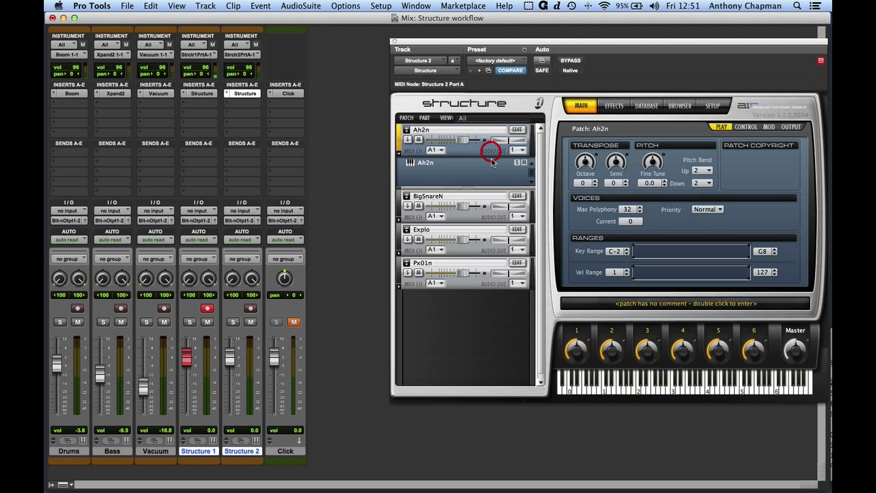
click(615, 251)
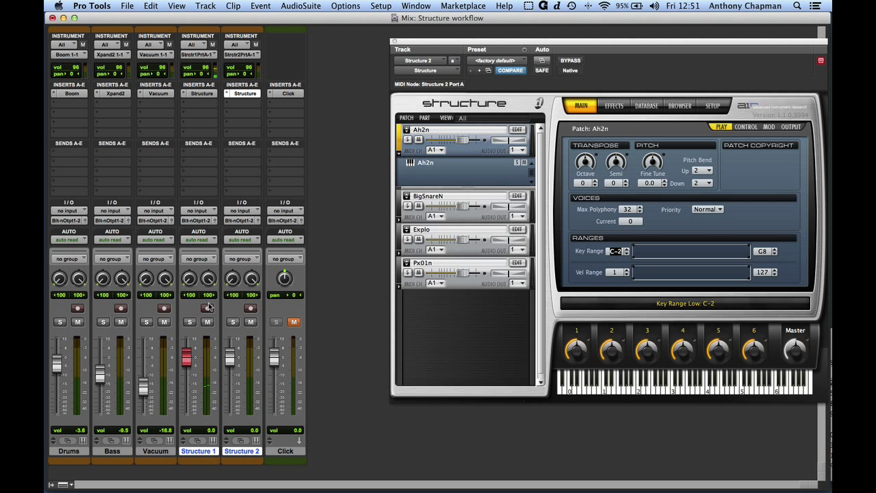
click(206, 308)
click(250, 308)
click(617, 252)
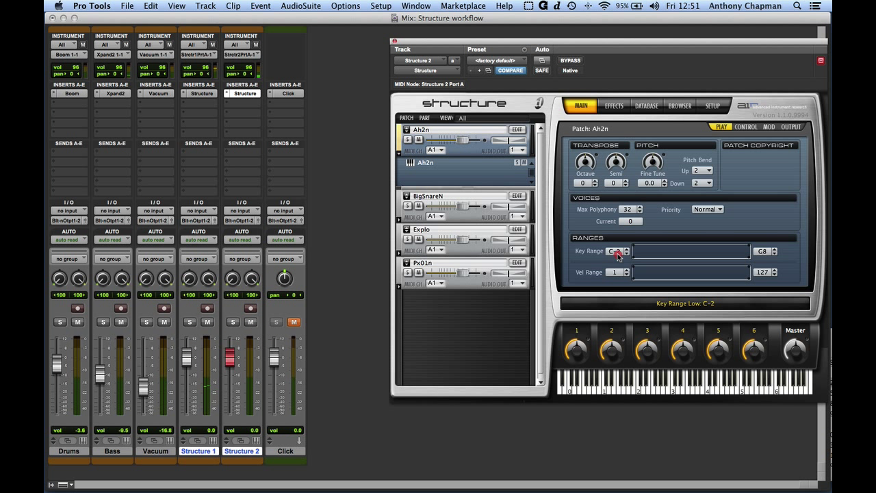
click(617, 252)
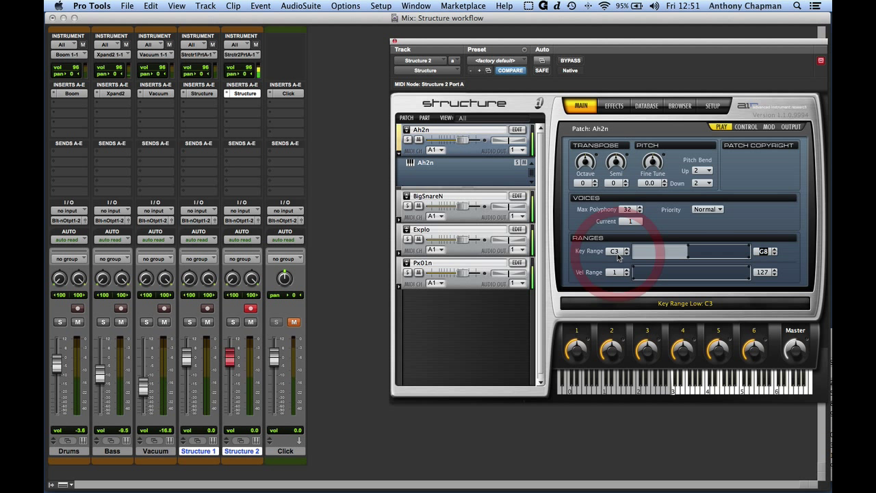
Step: Set the key range at both ends to D3 for BigSnareN, E3 for Explo and F3 for Px01n
click(479, 218)
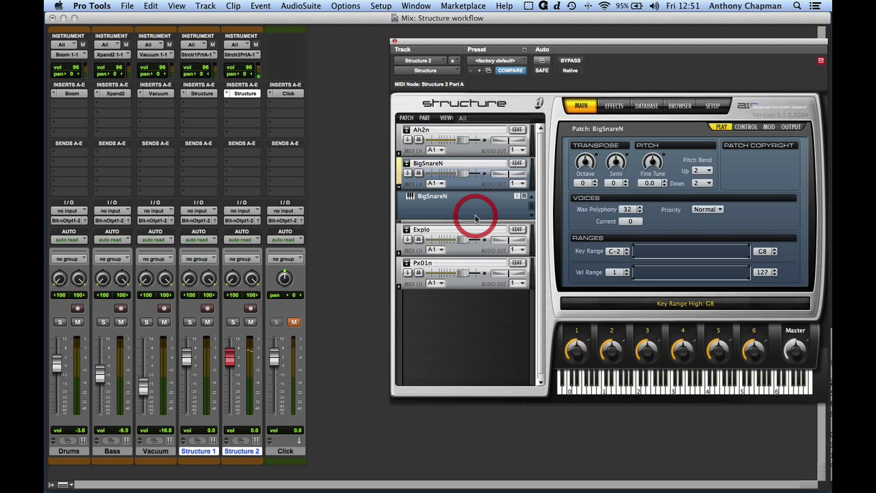
click(618, 252)
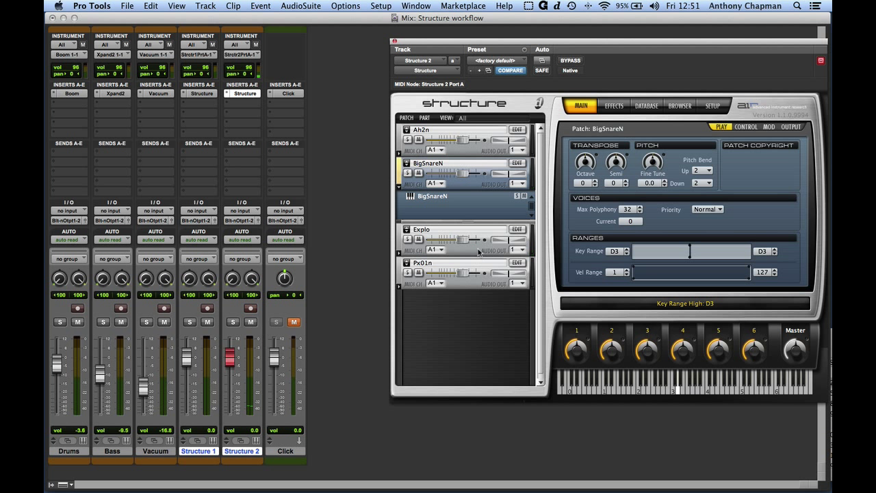
click(472, 247)
click(618, 253)
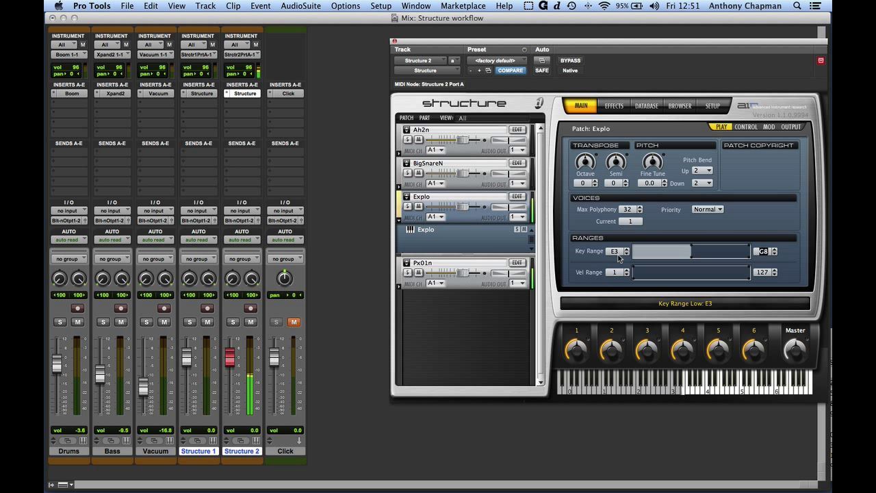
click(482, 284)
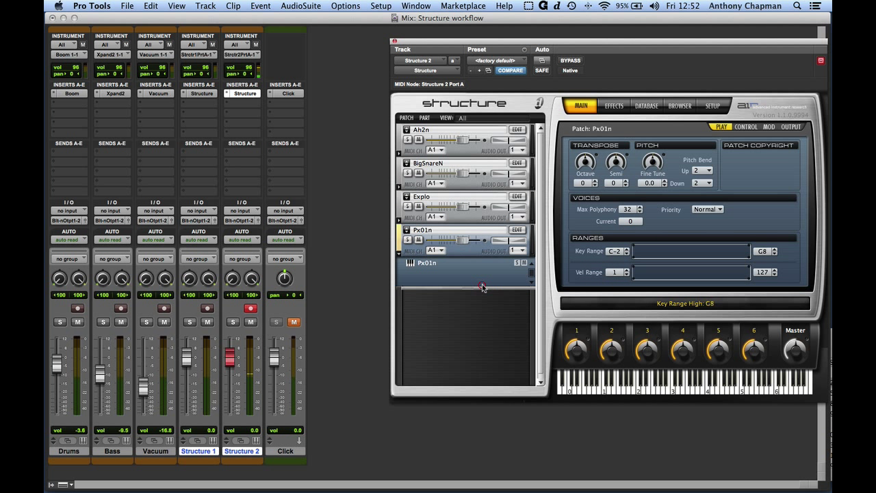
click(617, 252)
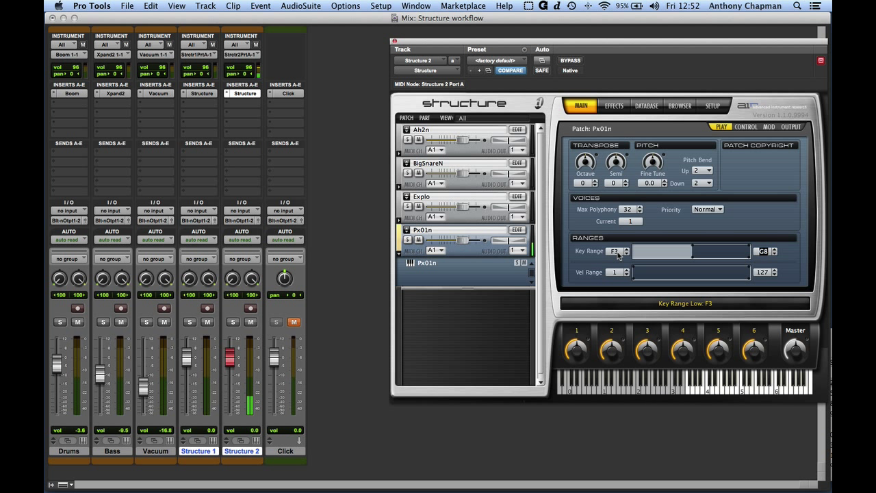
Step: Turn off Pitchtrack in the zone settings of the Ah2n and BigSnareN patches, returning to the main patch list
click(518, 130)
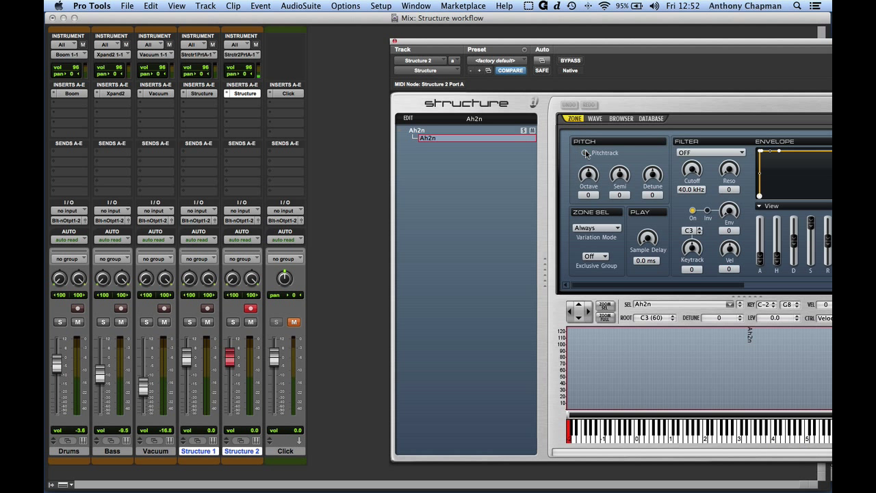
drag(556, 46, 315, 47)
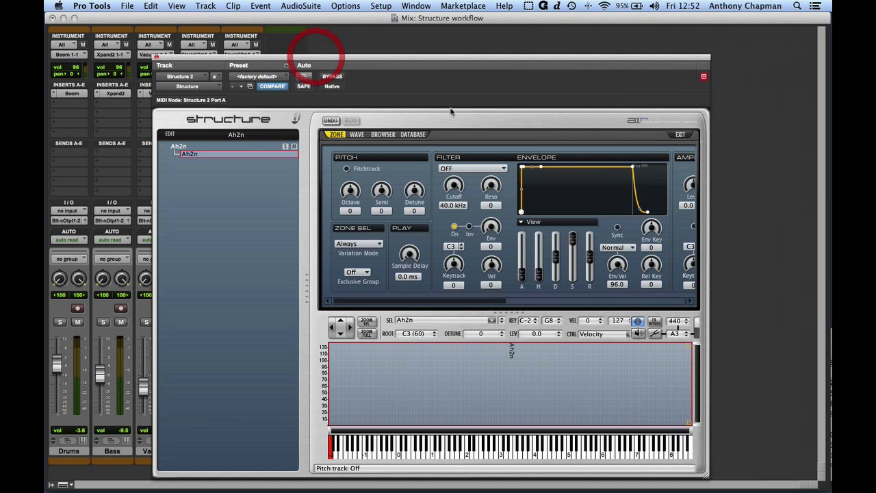
click(674, 130)
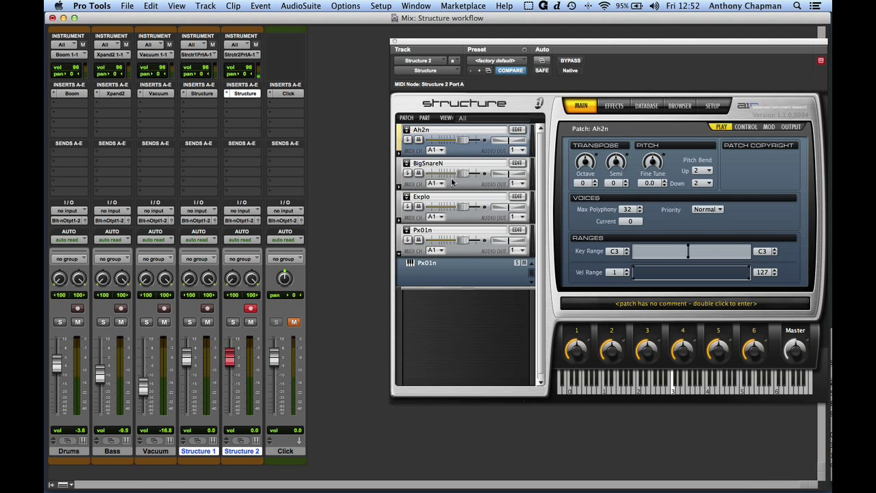
click(451, 182)
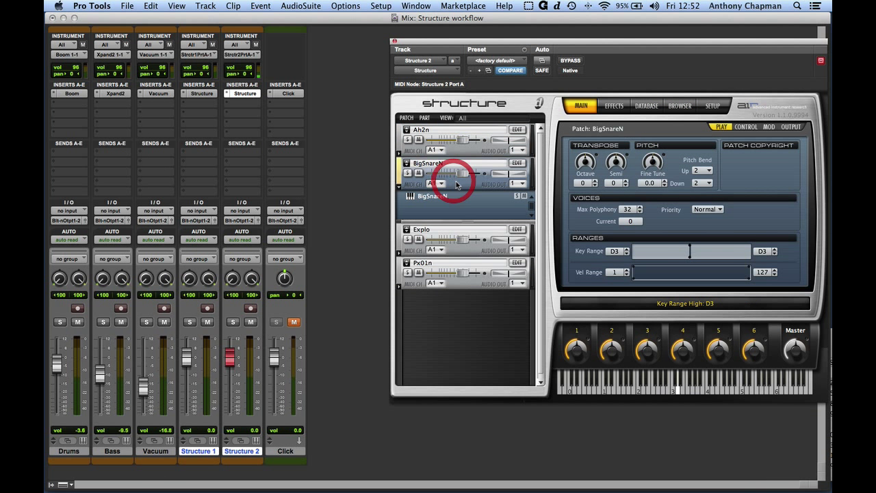
click(516, 163)
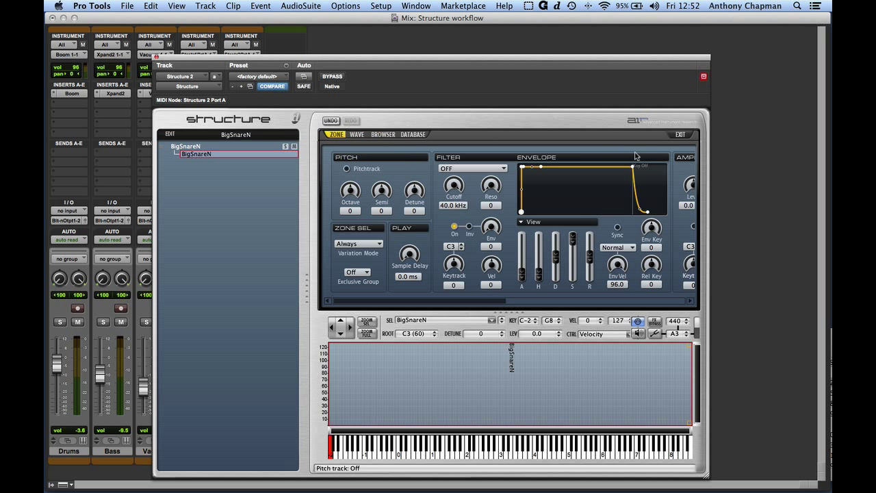
click(680, 134)
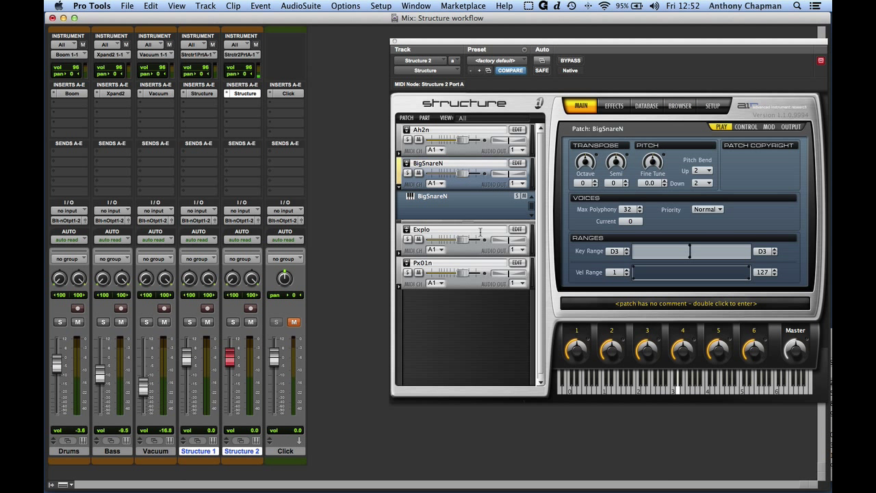
Step: Turn off Pitchtrack in the zone settings of the Explo and Px01n patches, keeping Explo's level at its default
drag(464, 239, 472, 241)
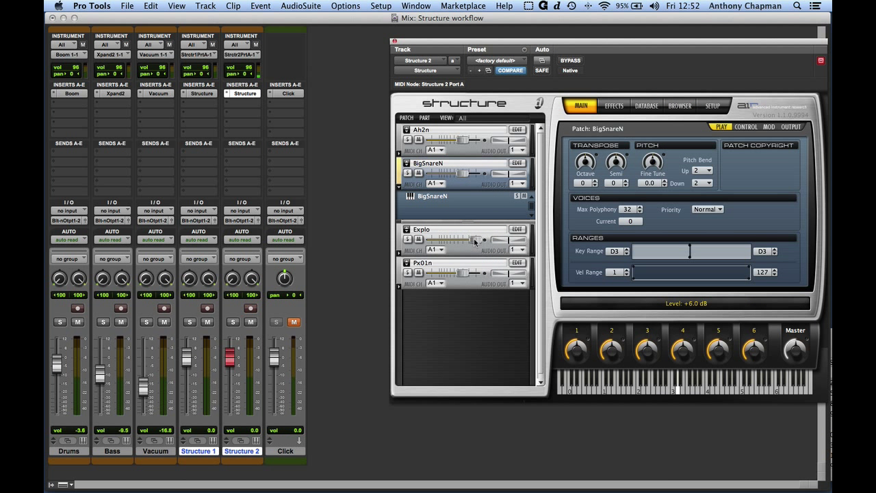
alt+click(474, 240)
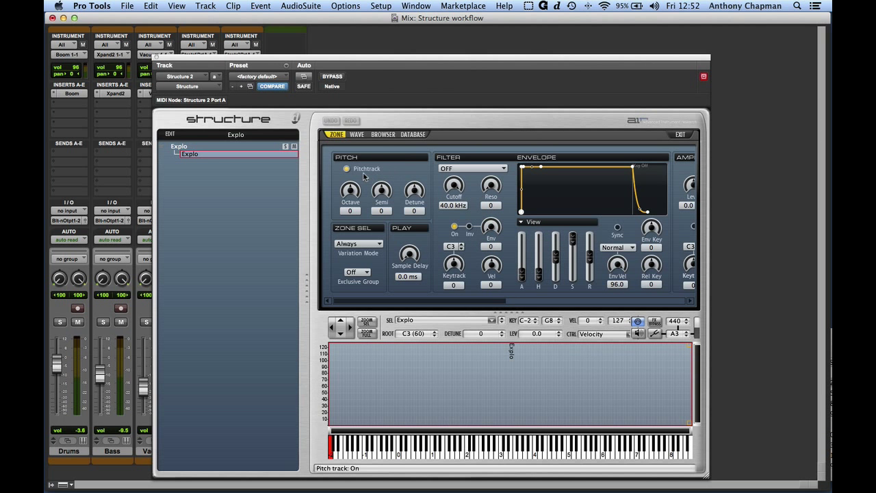
click(363, 171)
click(680, 134)
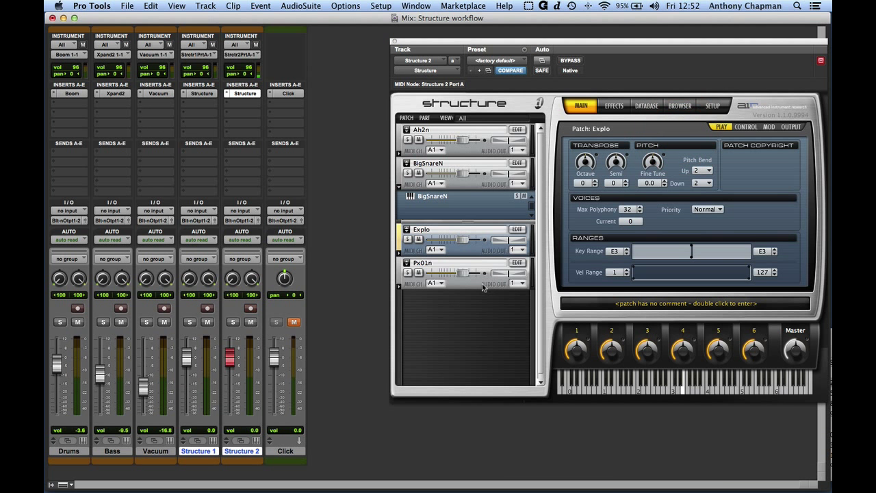
click(483, 287)
click(519, 228)
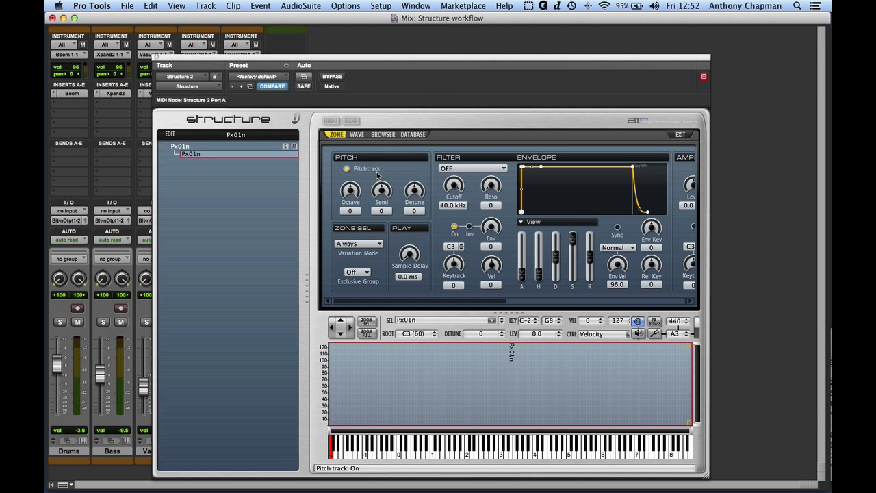
click(364, 171)
click(680, 134)
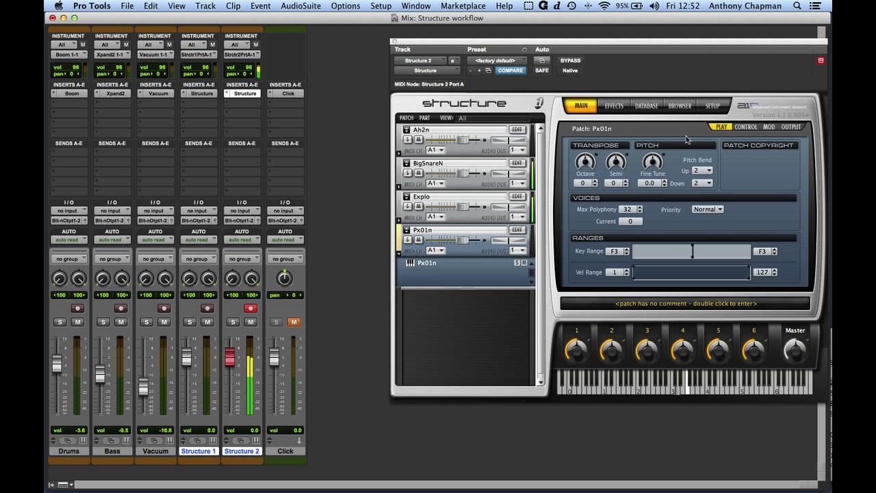
Step: Record-arm the Structure 1 track and show the Edit window with the Structure plug-in window closed
click(207, 308)
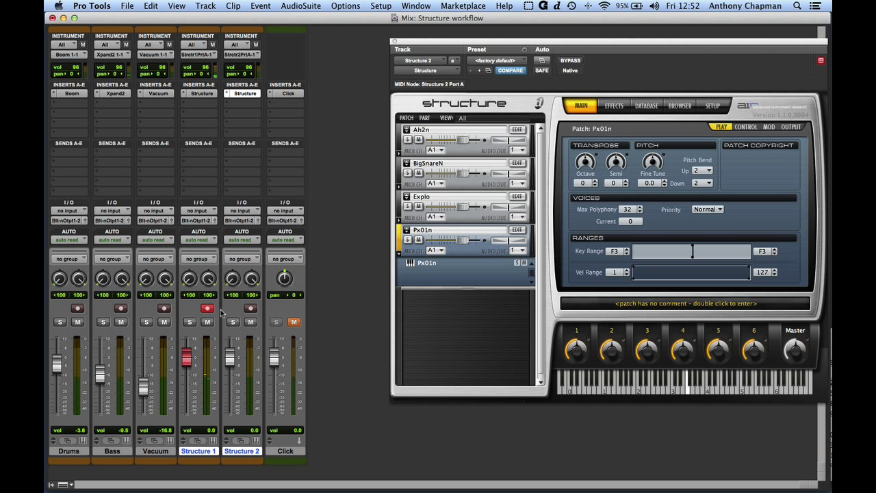
key(super)
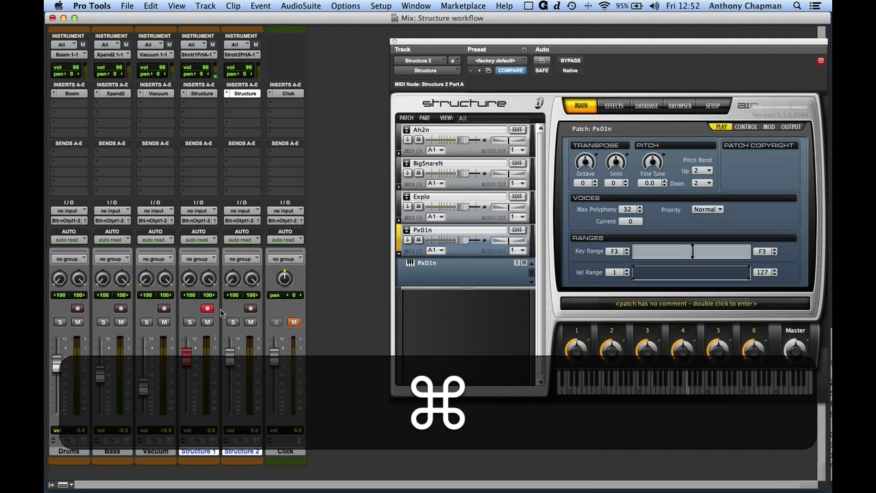
key(super+equal)
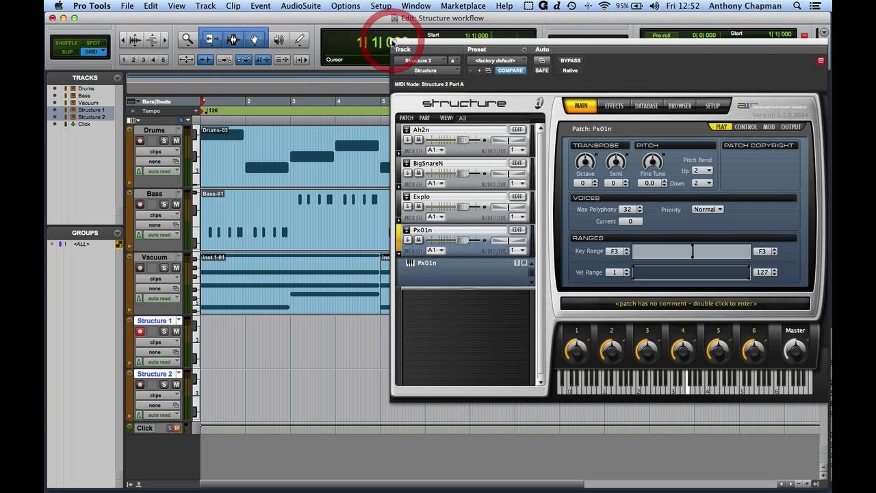
click(393, 42)
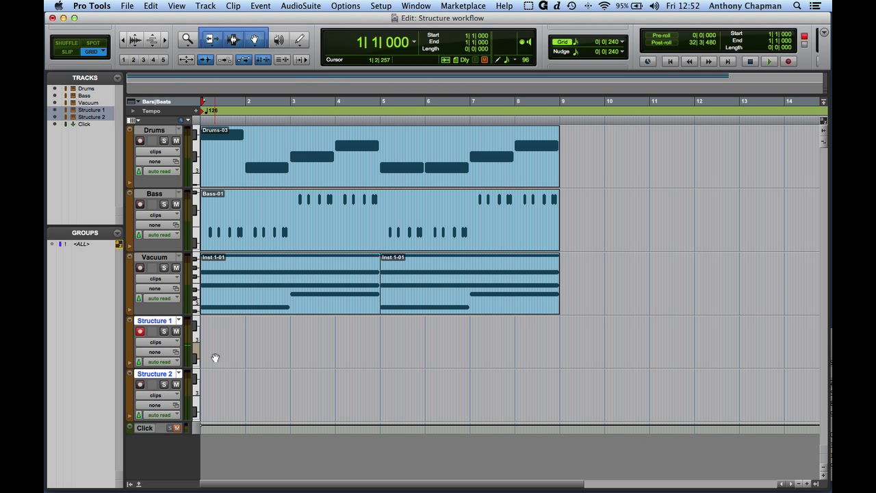
Step: Record a MIDI part on the Structure 1 track from bar 1 and trim its clip to end at bar 5
key(super)
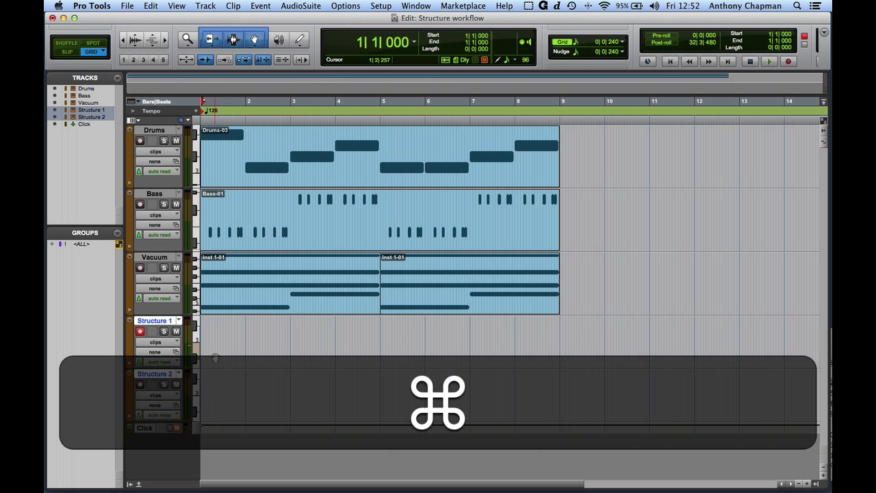
key(super+space)
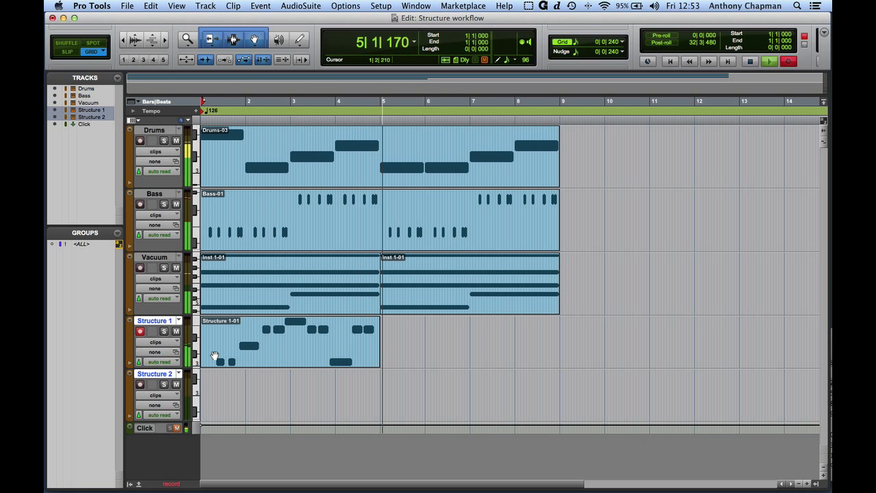
key(space)
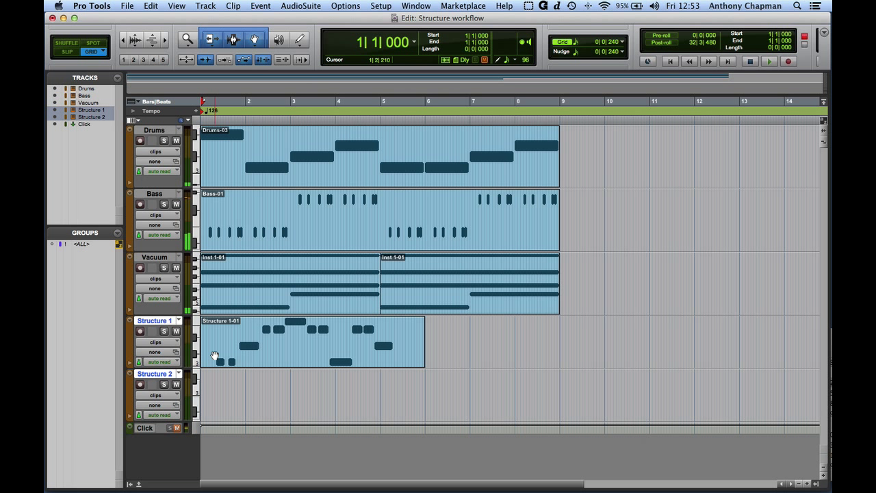
drag(420, 350, 379, 361)
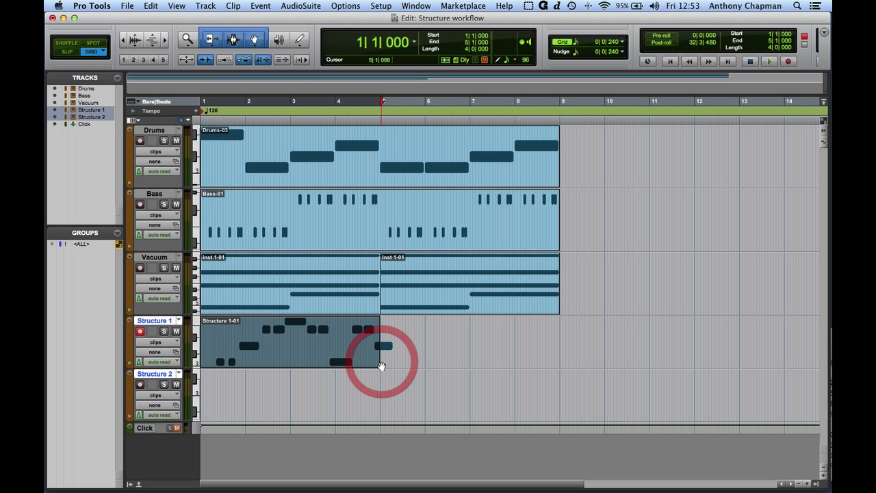
Step: Shorten the last note of the Structure 1 clip in the MIDI Editor to end at bar 5, then close the editor
double_click(362, 354)
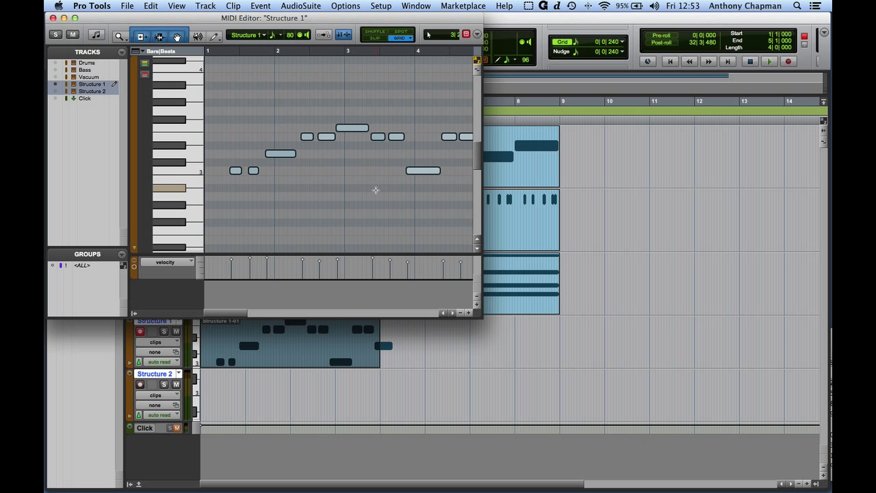
scroll(375, 191, right, 3)
click(362, 135)
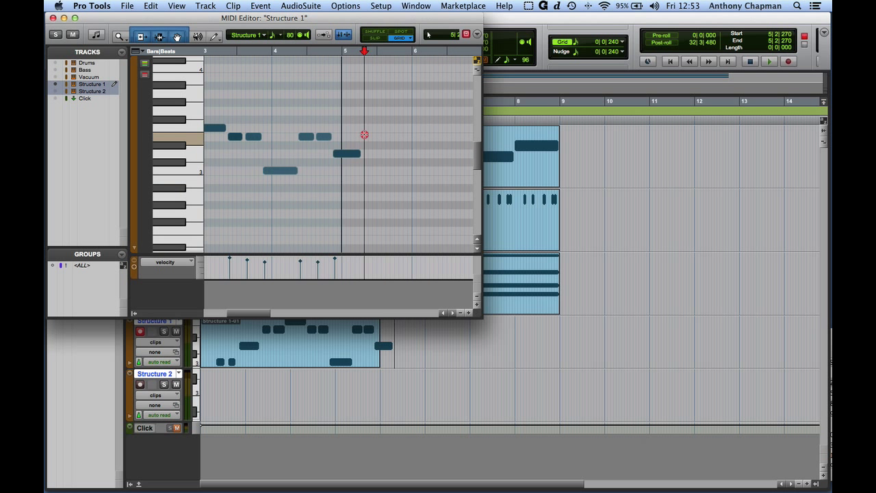
drag(359, 156, 342, 165)
click(342, 165)
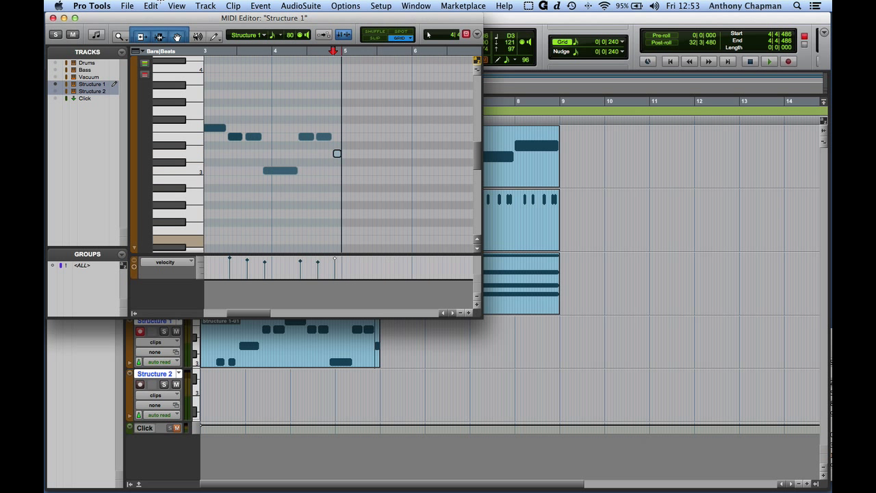
click(53, 18)
Step: Play back the trimmed four-bar Structure 1 clip together with the other tracks
click(431, 332)
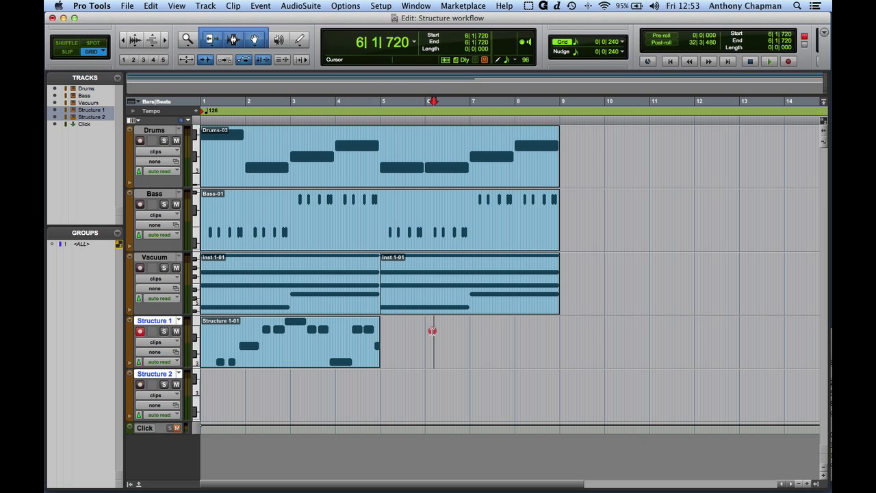
click(307, 357)
key(space)
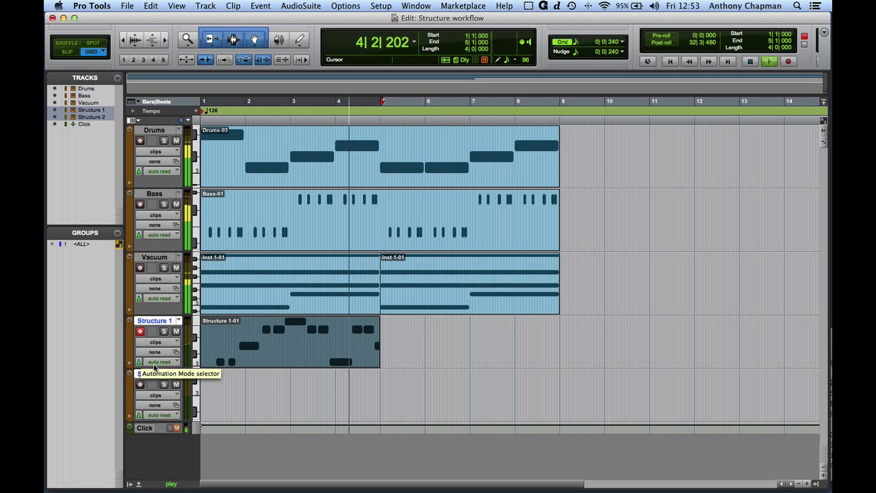
key(space)
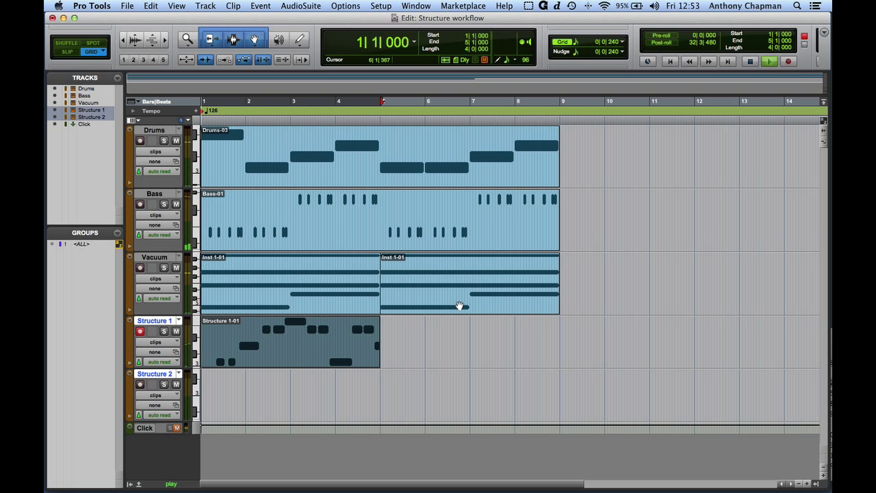
Step: Duplicate the four-bar Structure 1 clip so the copy runs from bar 5 to bar 9
click(412, 347)
click(258, 363)
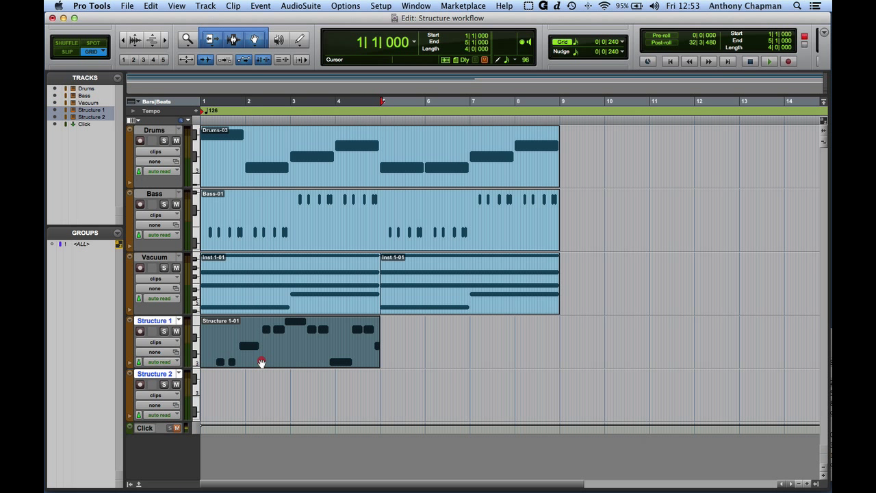
key(super+d)
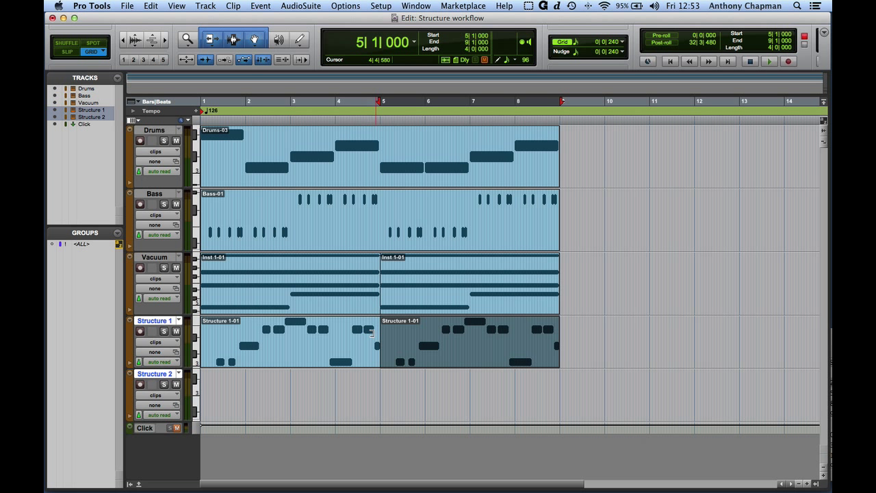
Step: Record-arm the Structure 2 track and record a four-bar MIDI part over bars 1 to 5
click(306, 357)
click(280, 401)
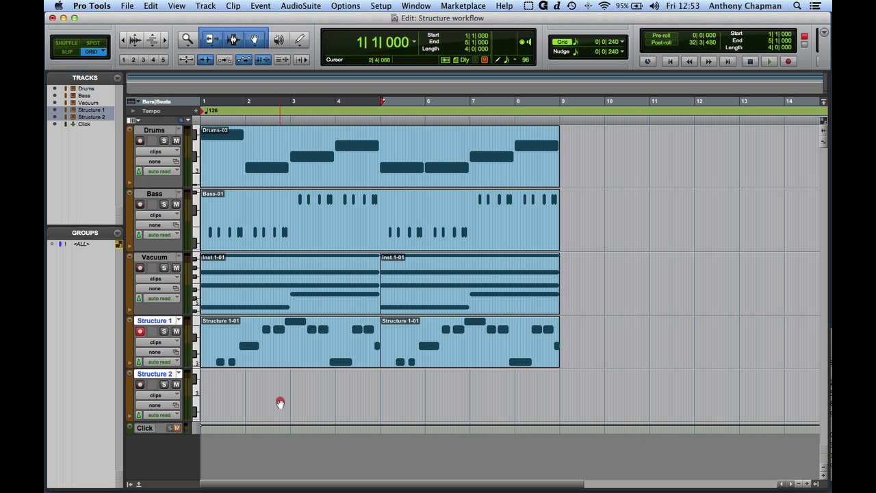
click(140, 386)
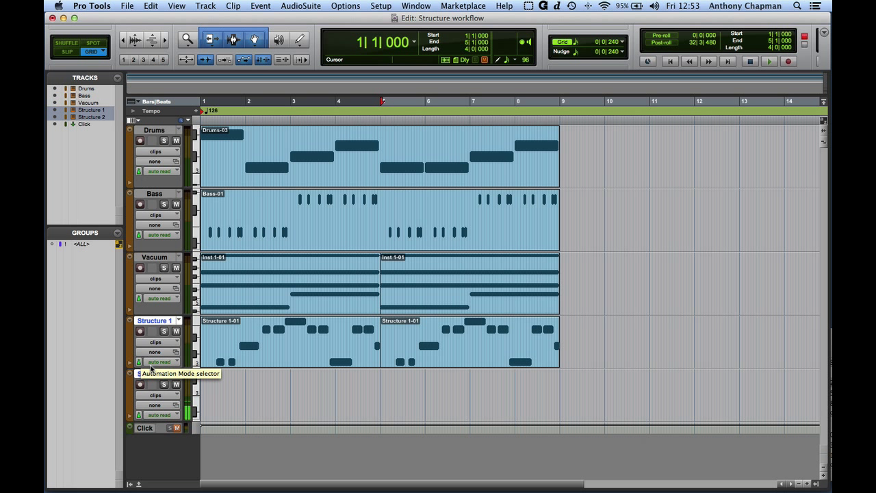
key(super)
key(super+space)
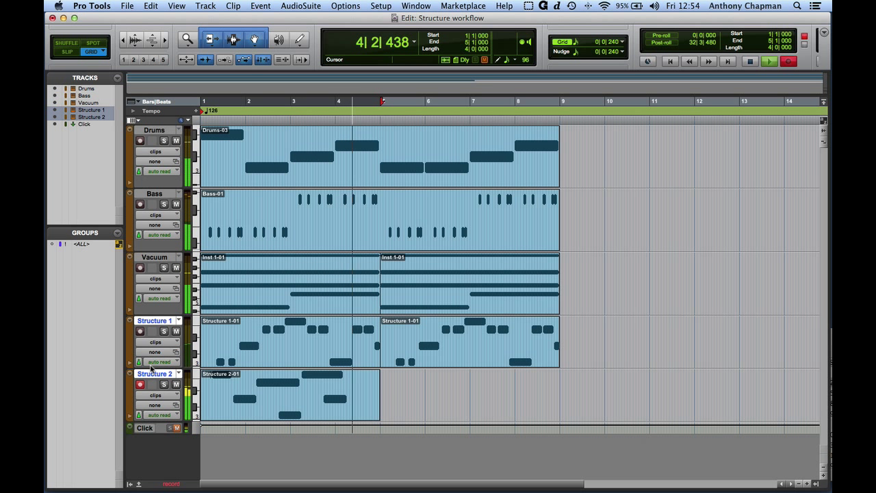
key(shift+r)
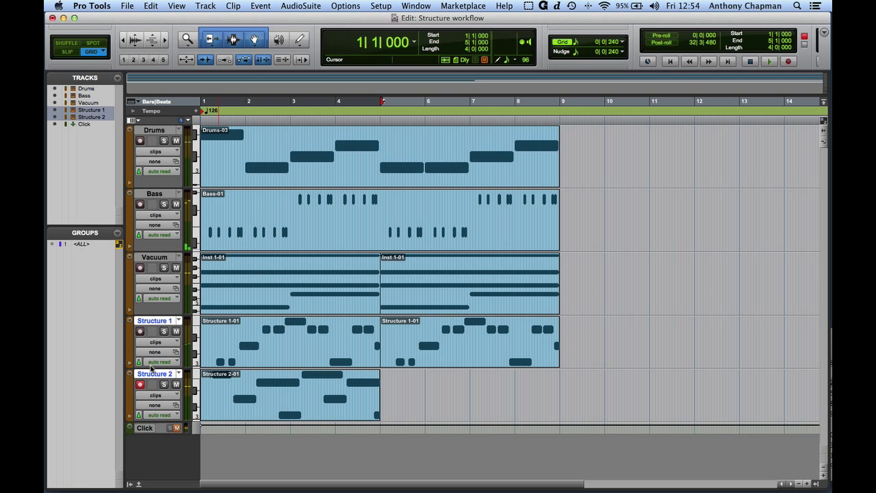
Step: Duplicate the recorded Structure 2 clip so the copy runs from bar 5 to bar 9
click(414, 385)
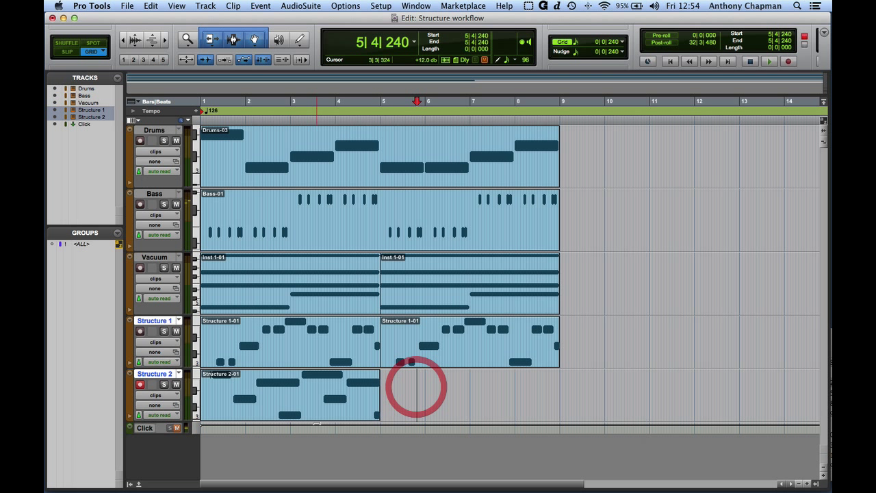
click(321, 415)
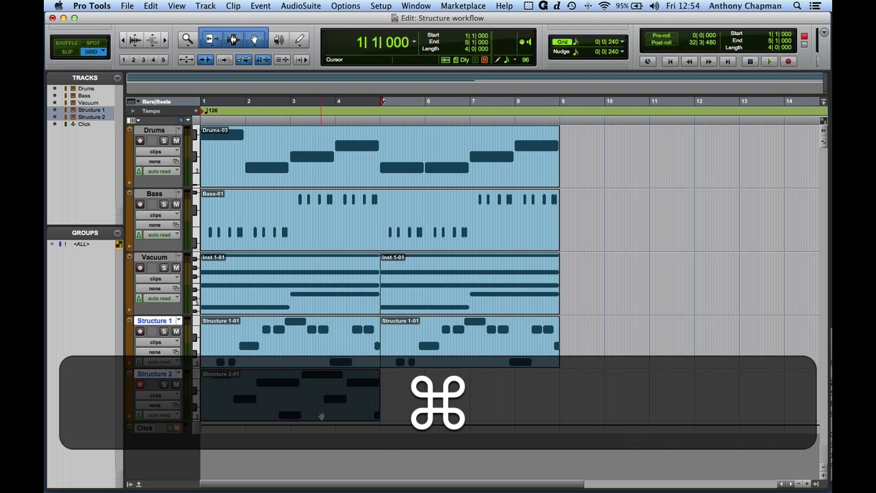
key(super+d)
Step: Quantize the note starts of all clips on the Structure 1 and Structure 2 tracks to a 1/8 note grid, preserving note duration
shift+click(354, 407)
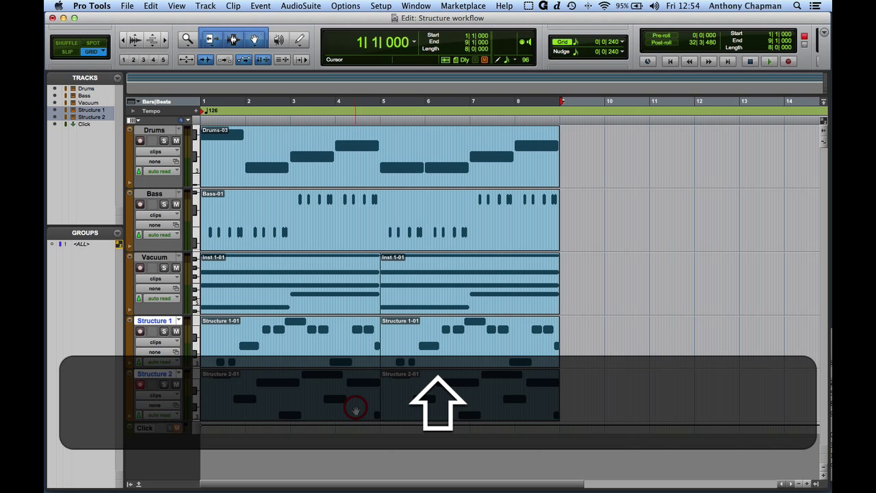
shift+click(360, 362)
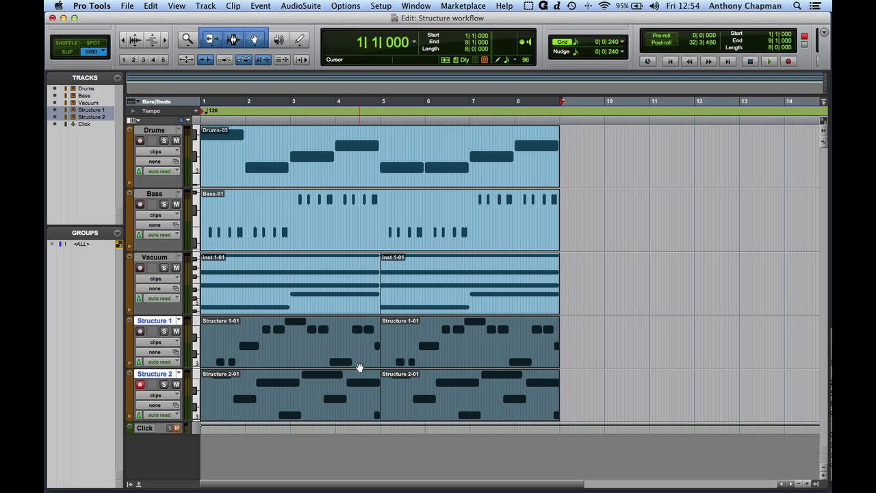
click(255, 7)
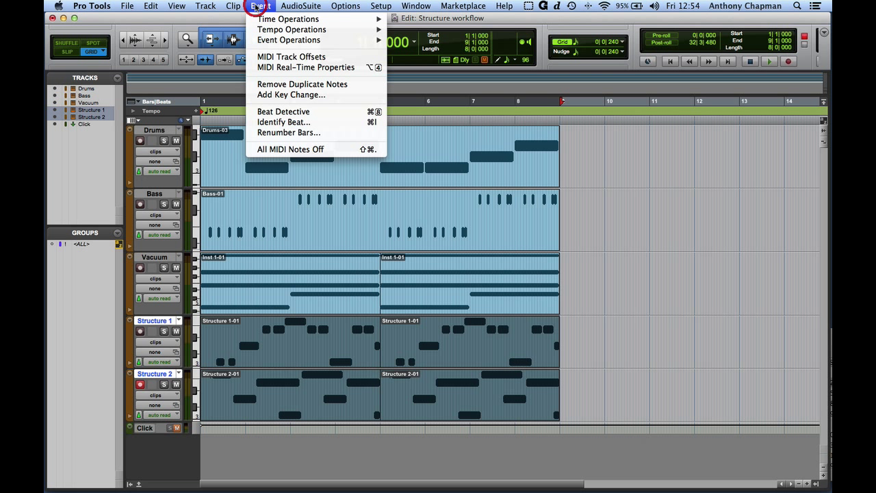
mouse_move(293, 44)
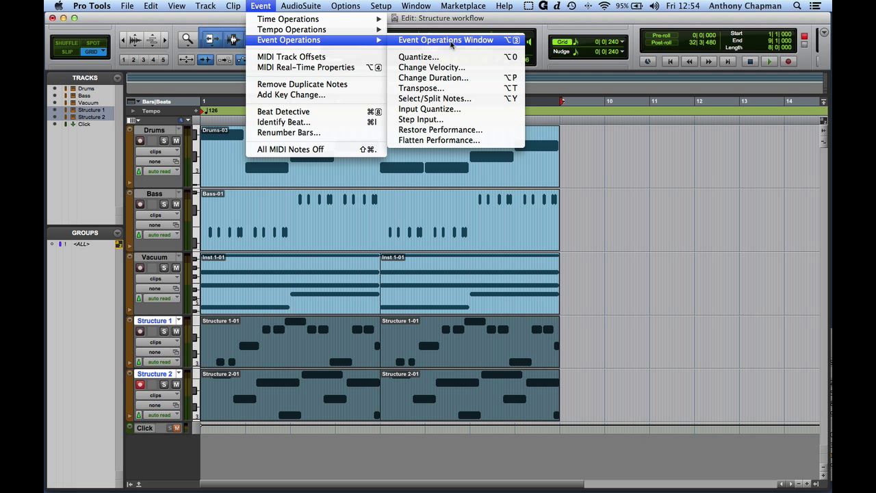
click(419, 57)
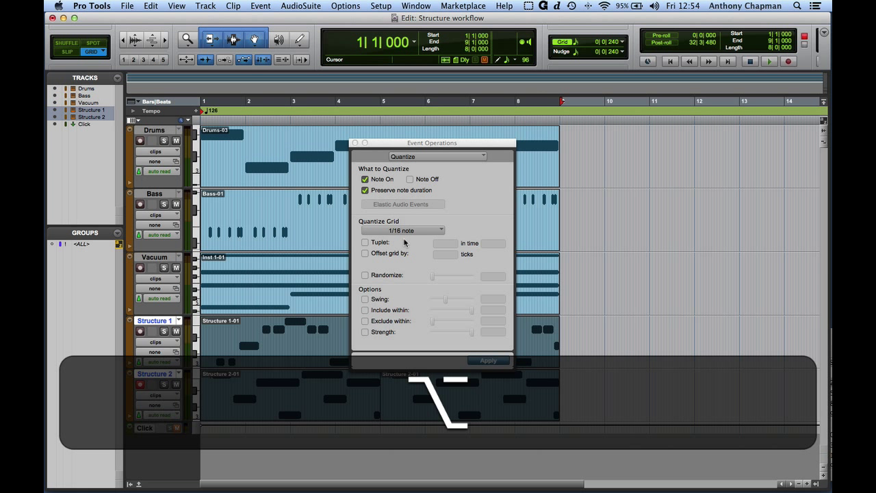
key(alt+0)
key(alt+0)
key(alt+0)
key(alt+0)
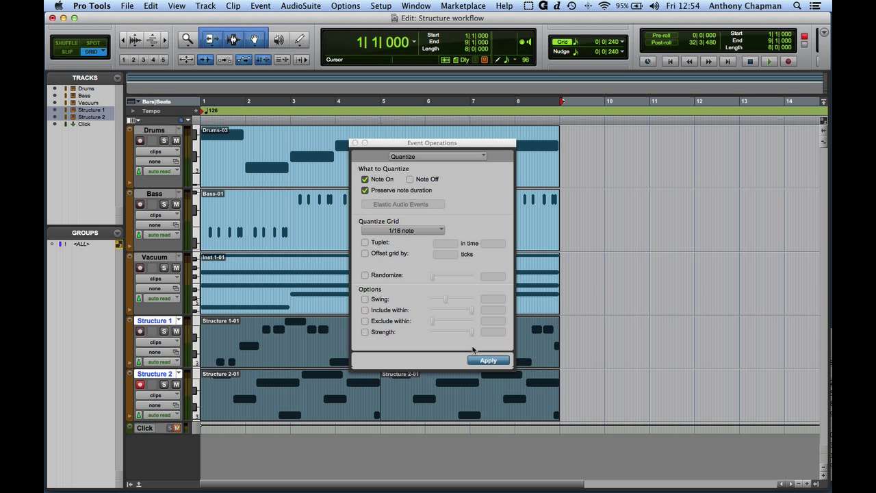
click(397, 235)
click(412, 224)
click(489, 359)
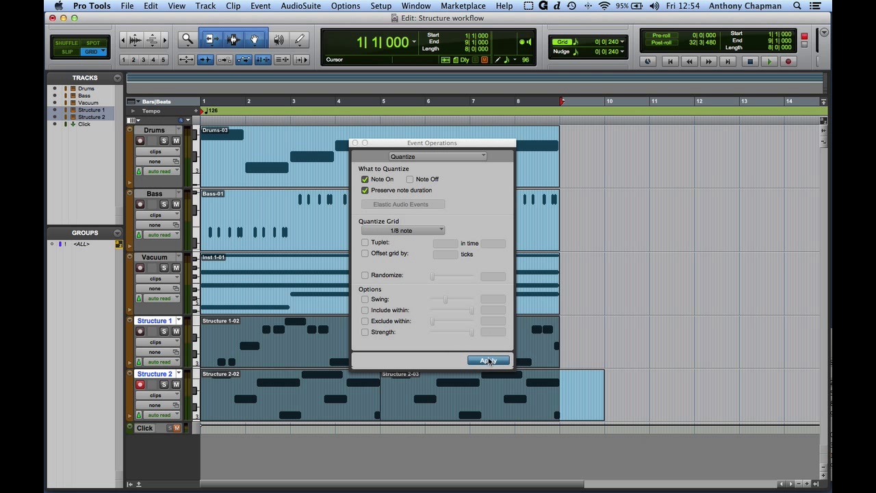
Step: Play back the quantized parts with Event Operations closed, and trim the second Structure 2 clip to end at bar 9
key(space)
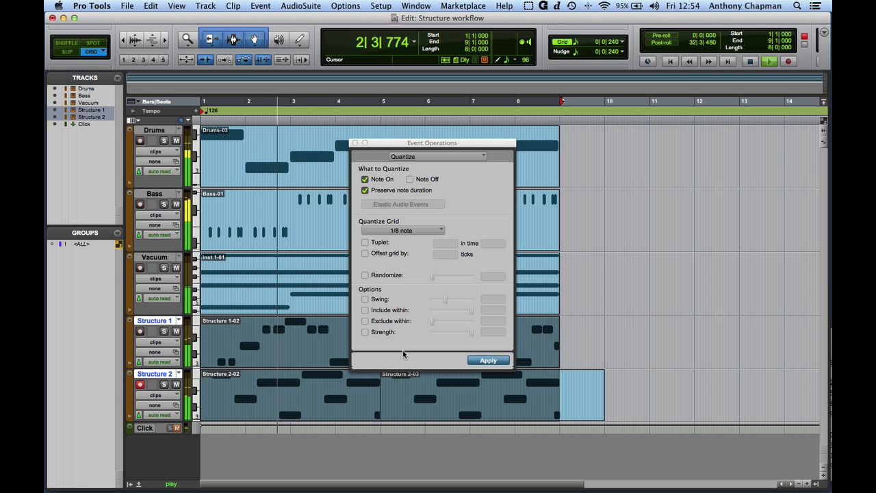
click(354, 142)
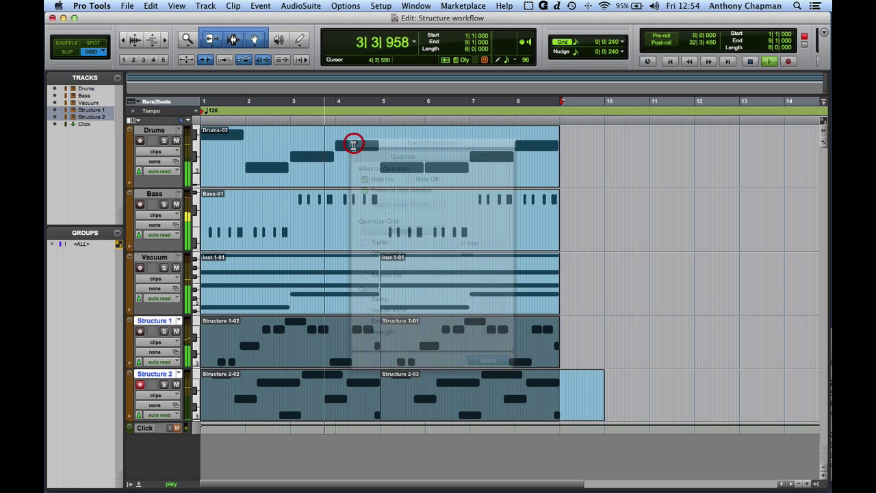
drag(565, 400, 559, 404)
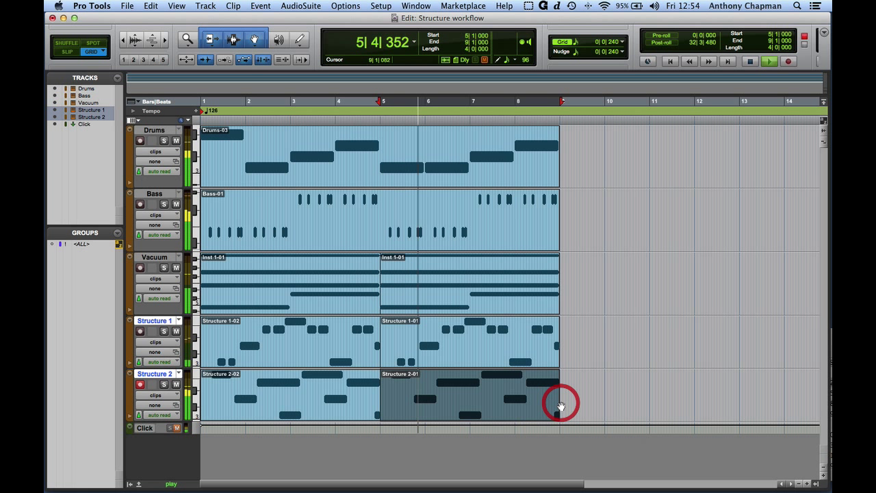
click(587, 384)
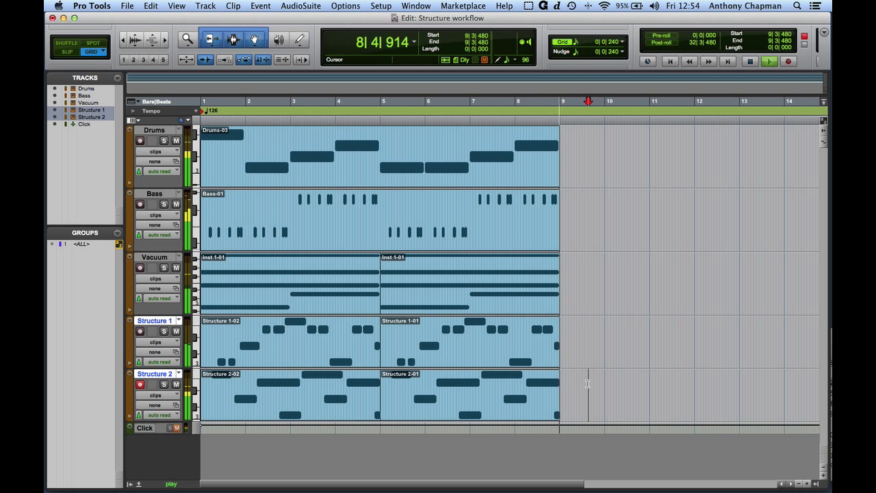
key(space)
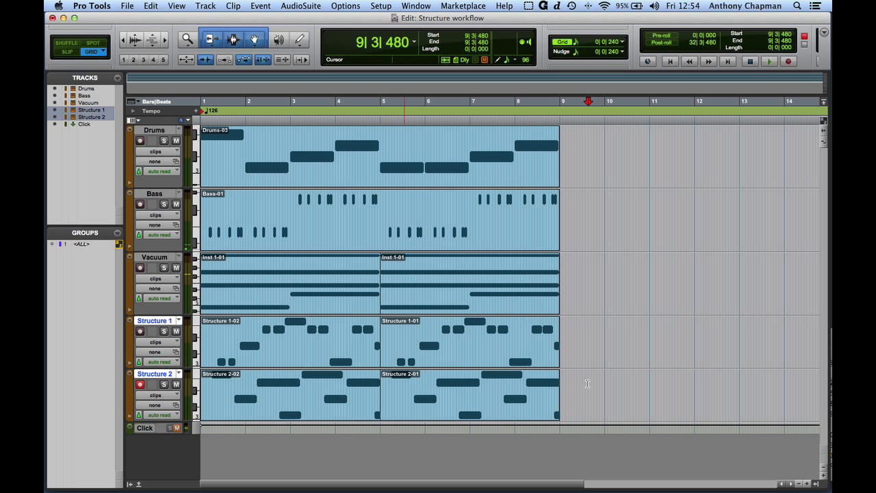
Step: Disarm recording on the Structure 2 track and show the Mix window
click(139, 386)
key(super)
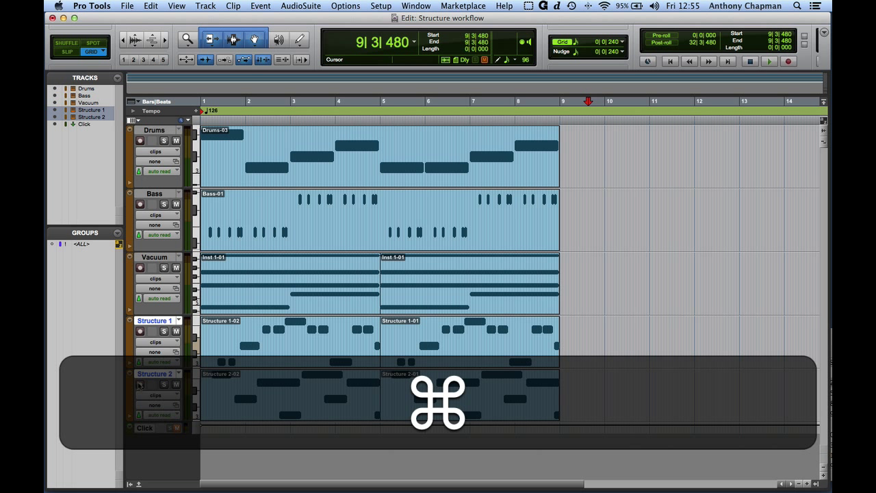
key(super+equal)
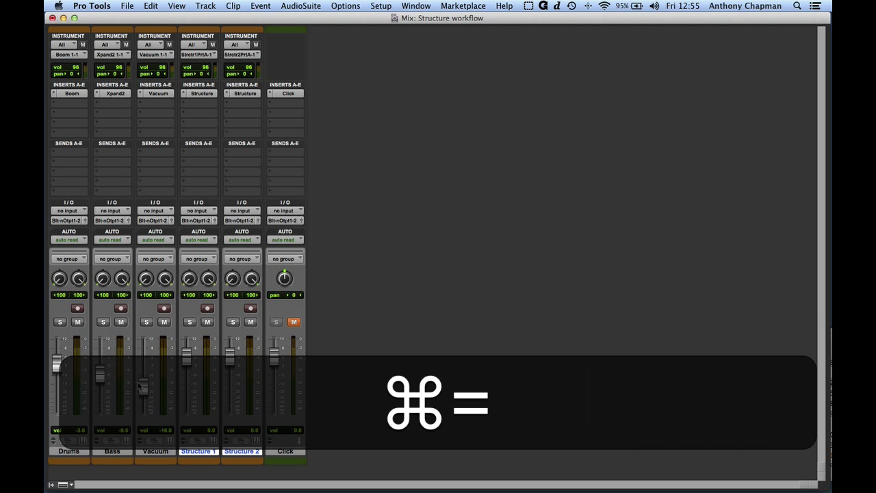
Step: Route the Structure 1 track's output to a new stereo audio track named Samples 1, created next to it
click(277, 451)
click(202, 452)
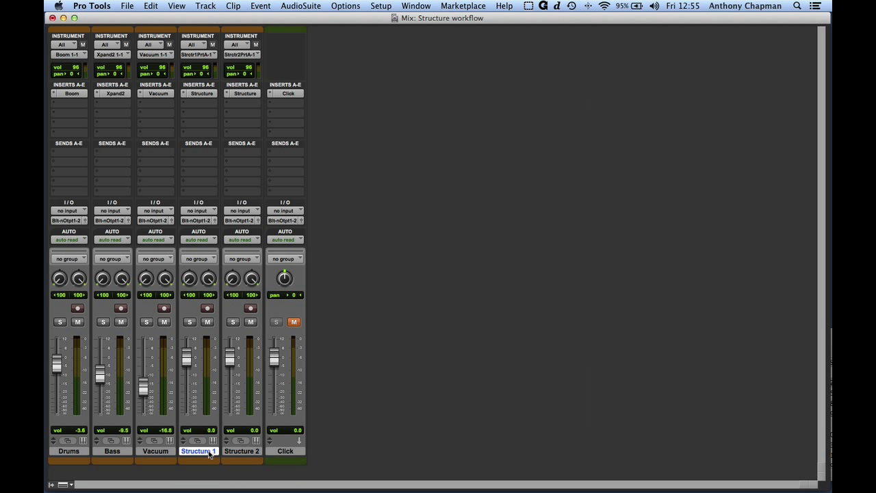
key(ctrl)
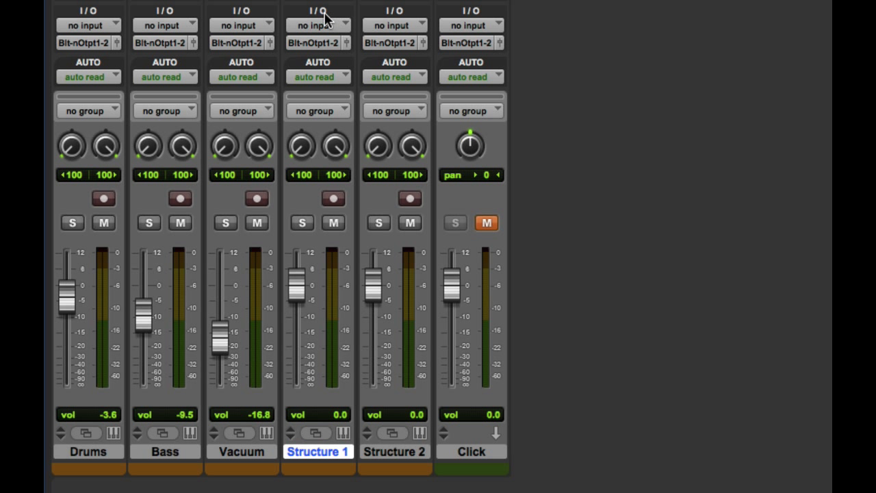
click(325, 48)
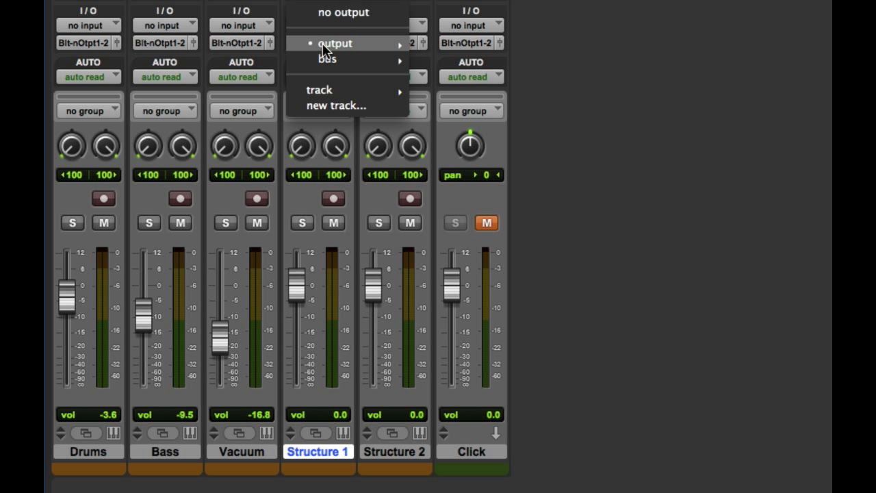
mouse_move(340, 51)
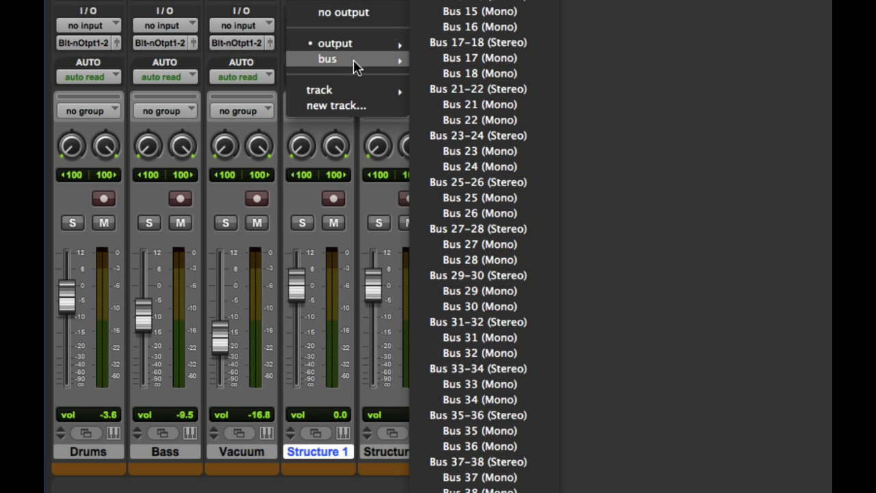
mouse_move(348, 92)
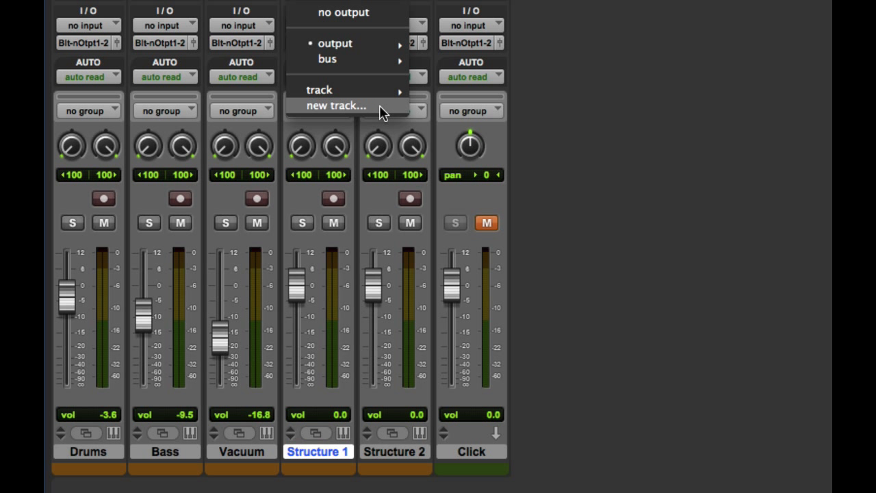
click(381, 113)
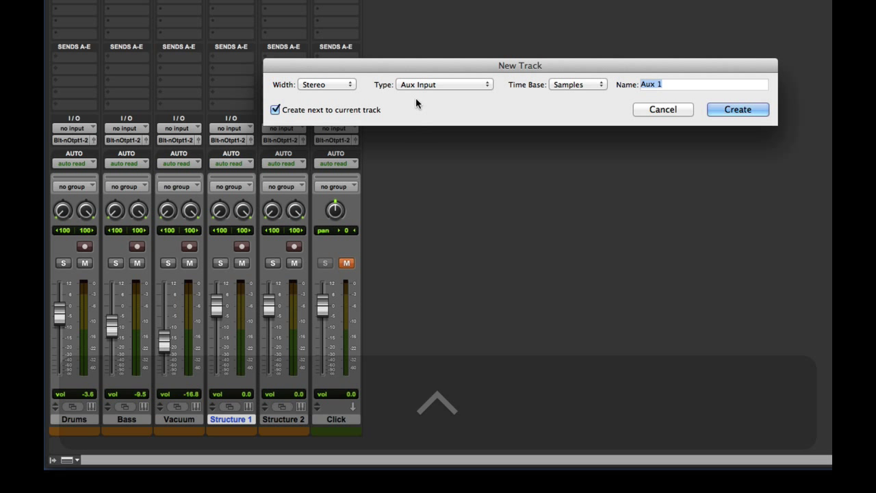
drag(403, 66, 336, 164)
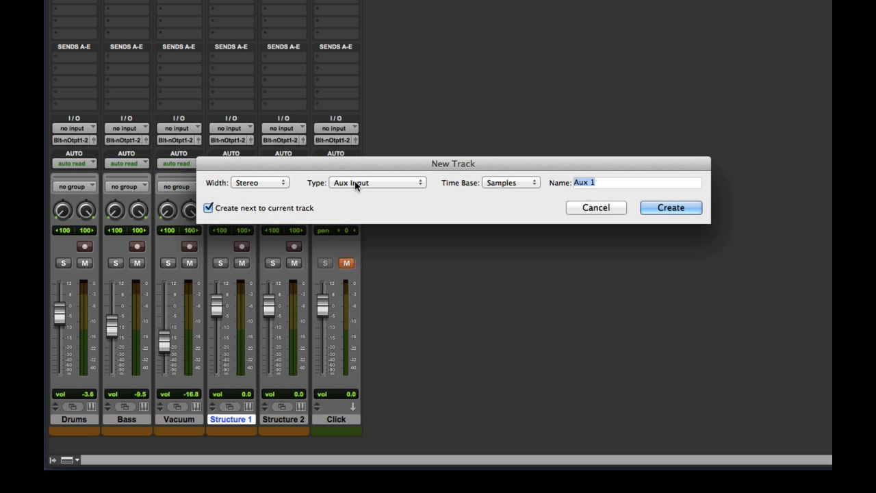
click(359, 183)
click(360, 193)
key(shift)
text(Samples 1)
click(665, 208)
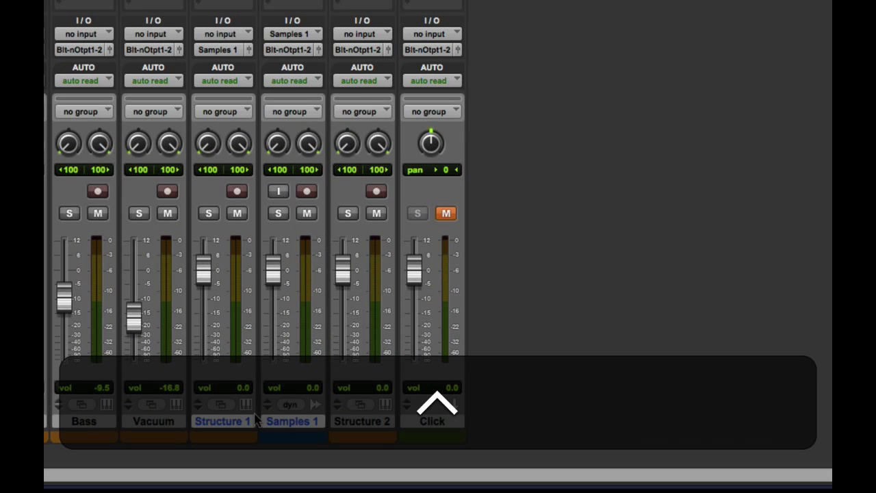
Step: Arm the Samples 1 audio track for recording
click(219, 424)
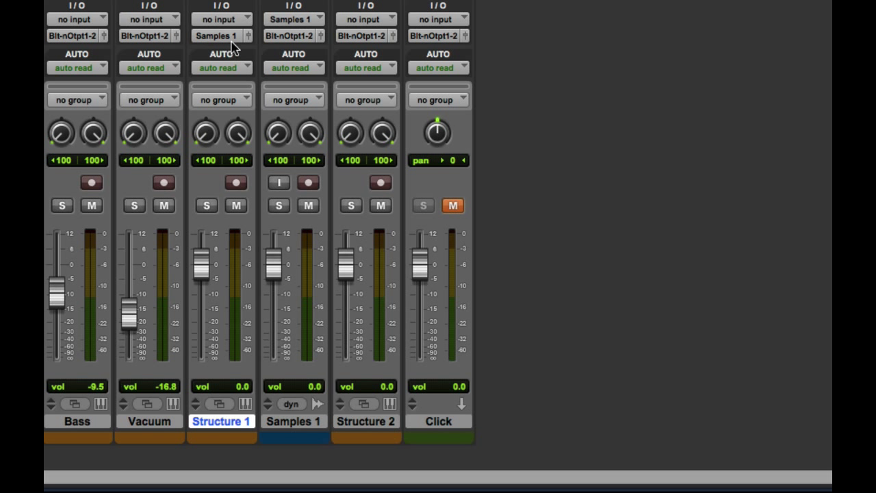
click(297, 424)
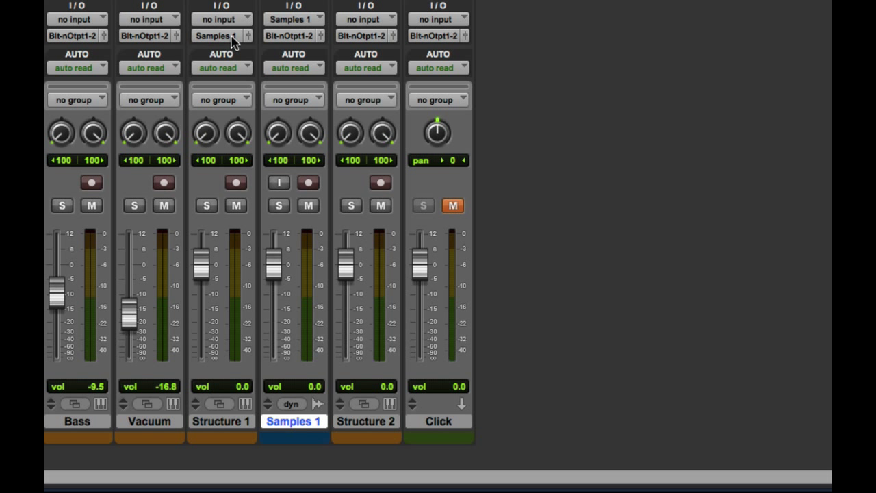
click(308, 182)
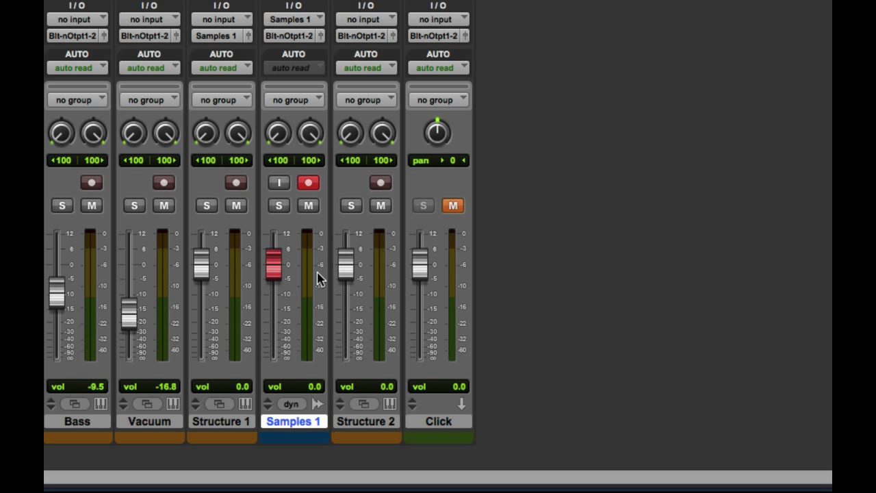
Step: Route the Structure 2 track's output to a new stereo audio track named Samples 2 and arm that track for recording
click(380, 429)
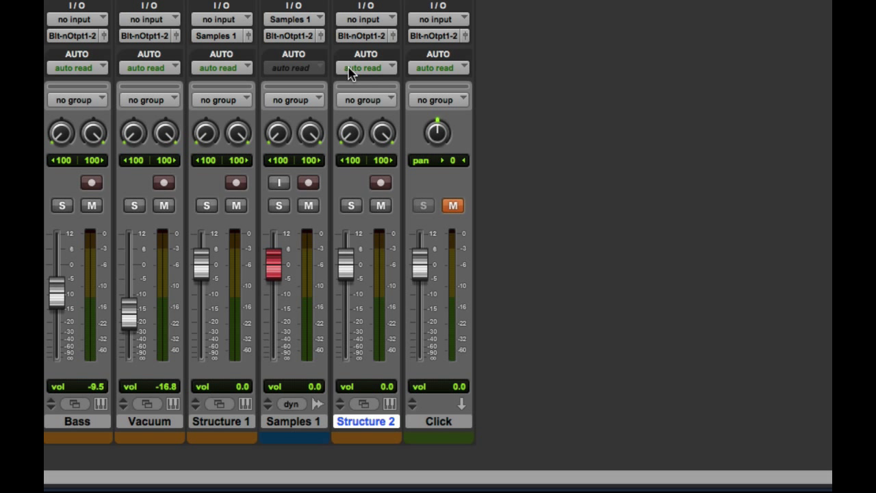
click(355, 36)
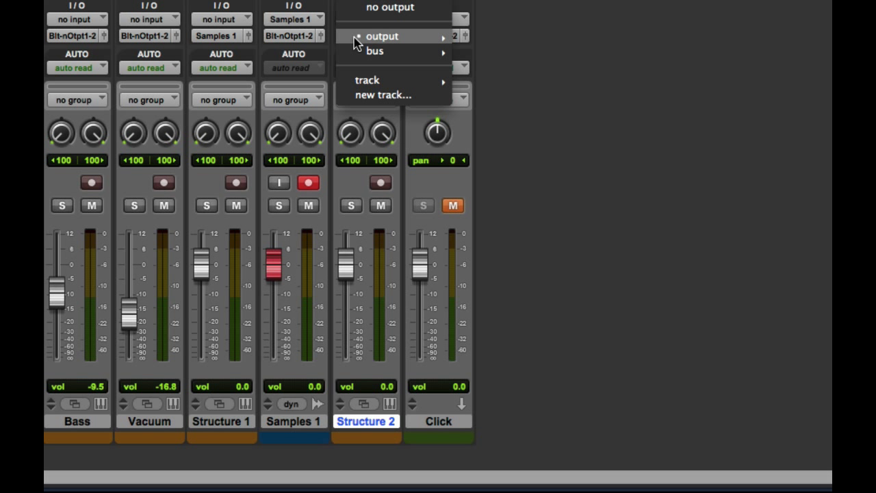
click(400, 94)
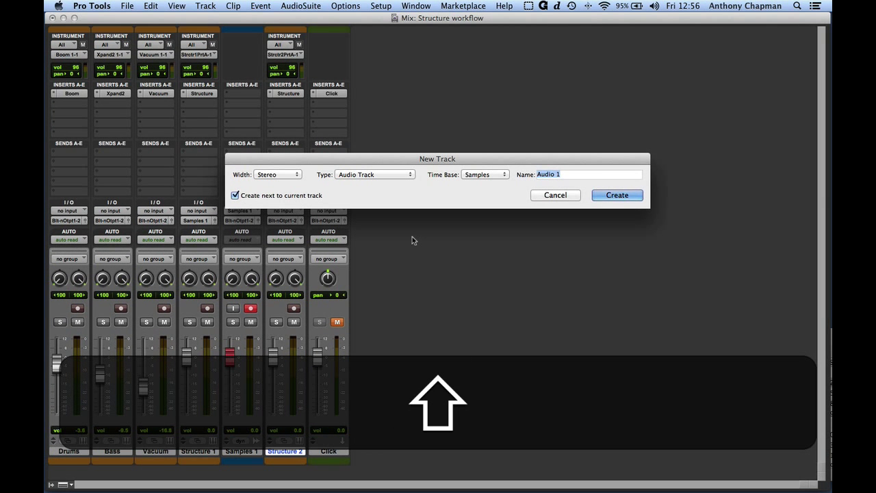
text(Samples 2)
key(Return)
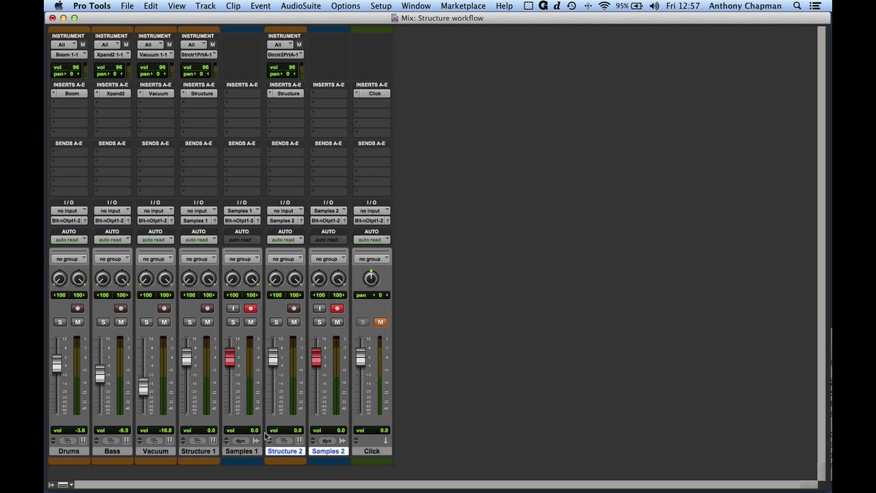
Step: Return to the Edit window and select both Structure 2 clips so the selection spans bars 1 to 9
key(super+equal)
key(super+Return)
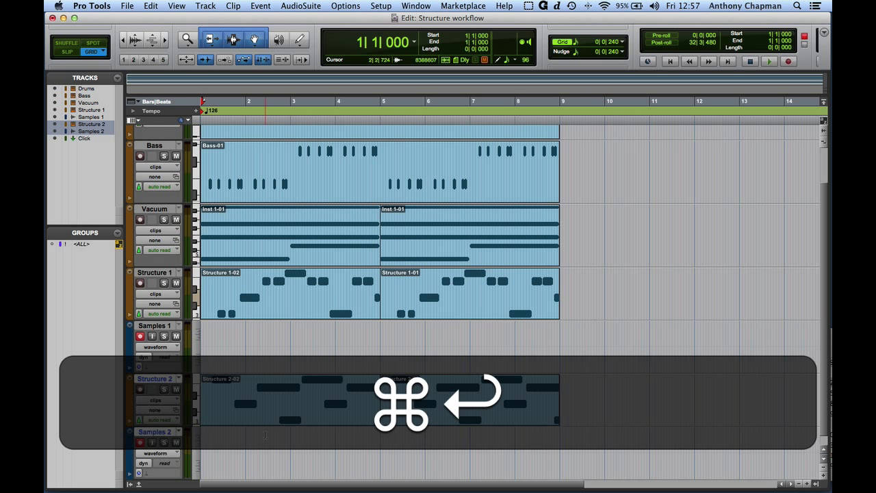
click(250, 418)
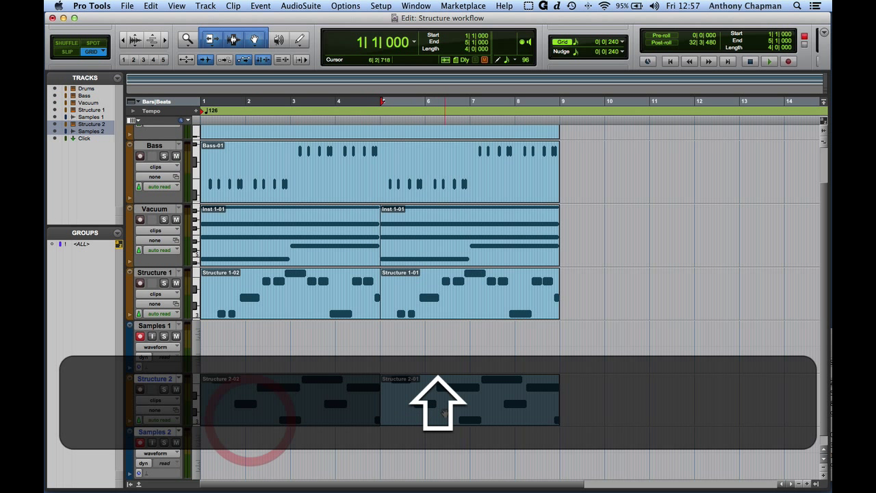
shift+click(444, 409)
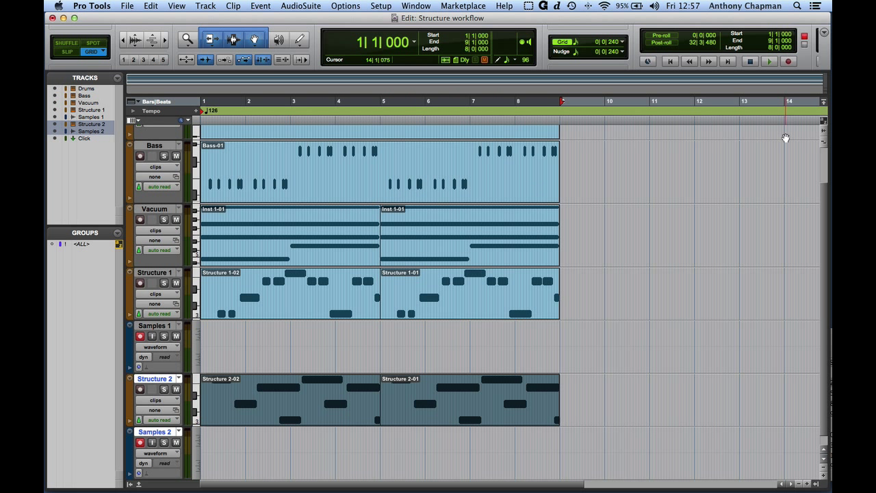
Step: Show the Transport window, turn off its count-off, and place it above the tracks
click(415, 6)
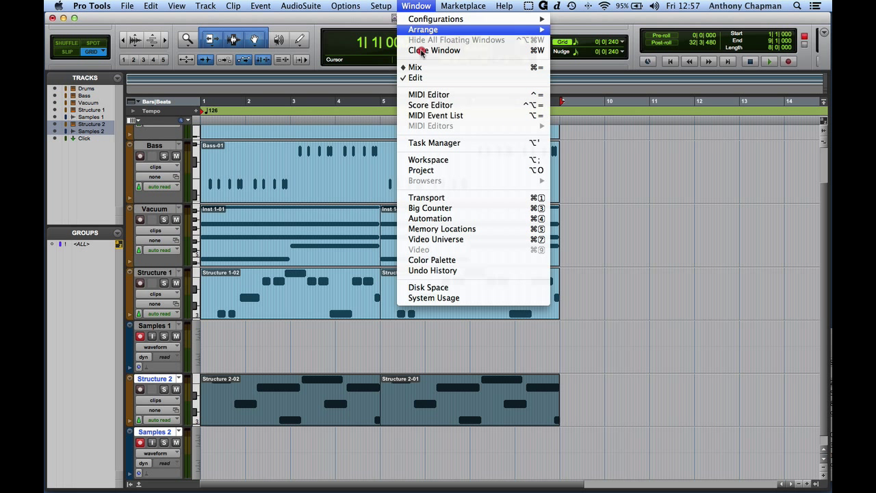
click(453, 195)
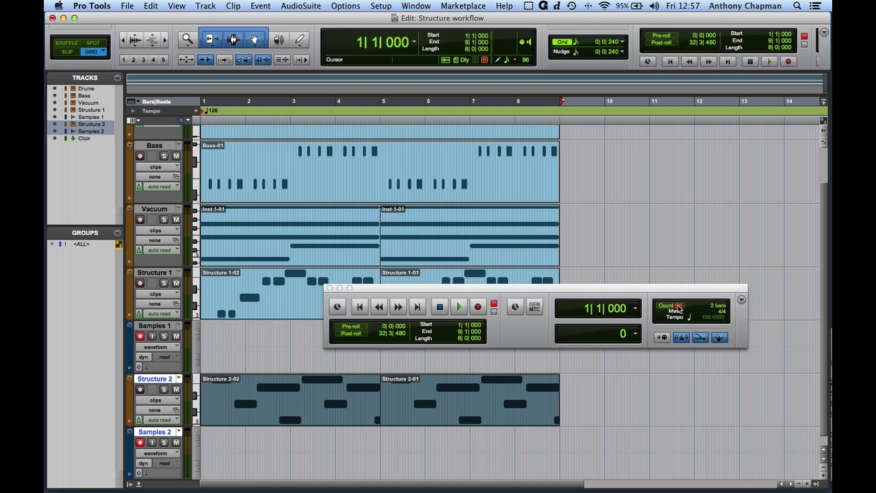
drag(559, 283, 584, 261)
click(613, 79)
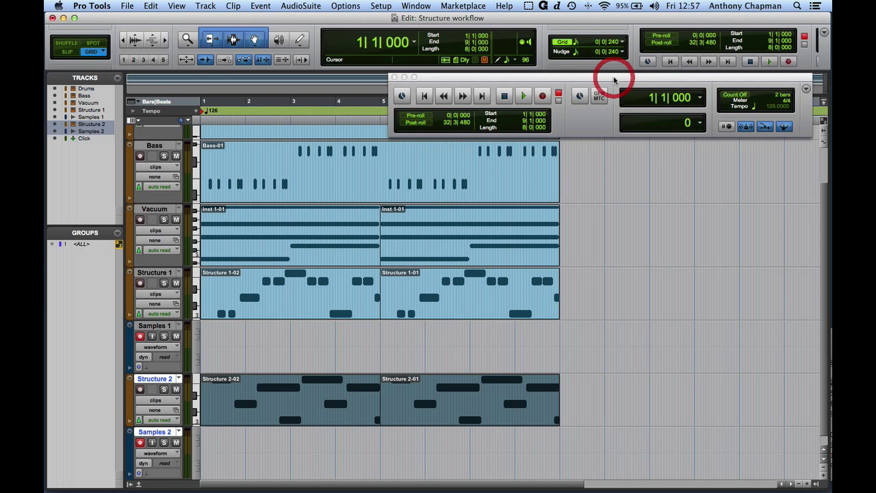
Step: Record the Structure 1 and Structure 2 outputs as audio onto Samples 1 and Samples 2 from bar 1 to bar 9
key(super+space)
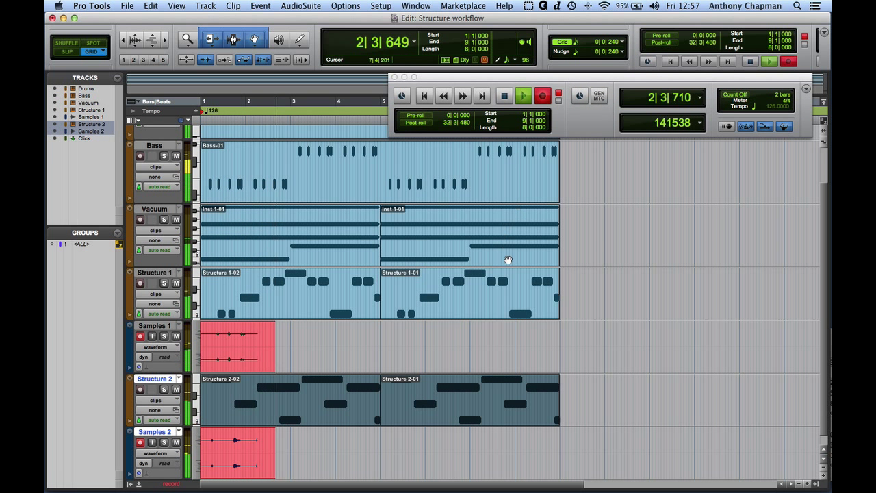
key(ctrl)
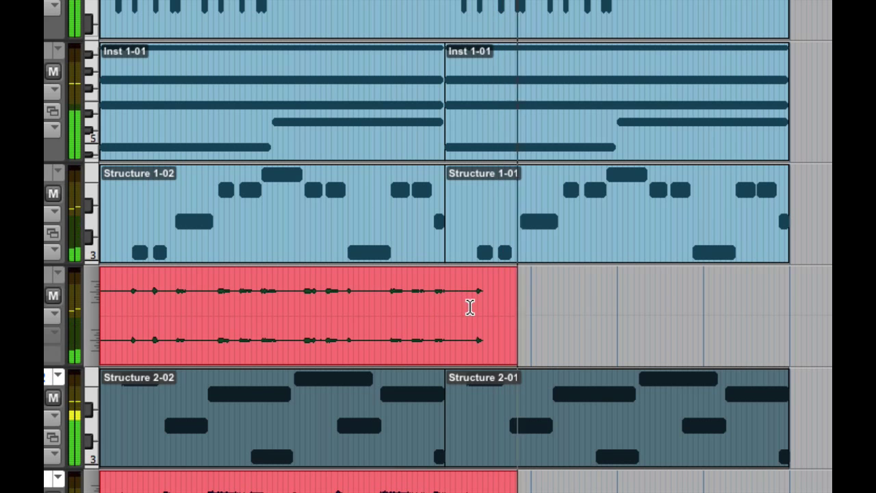
key(ctrl)
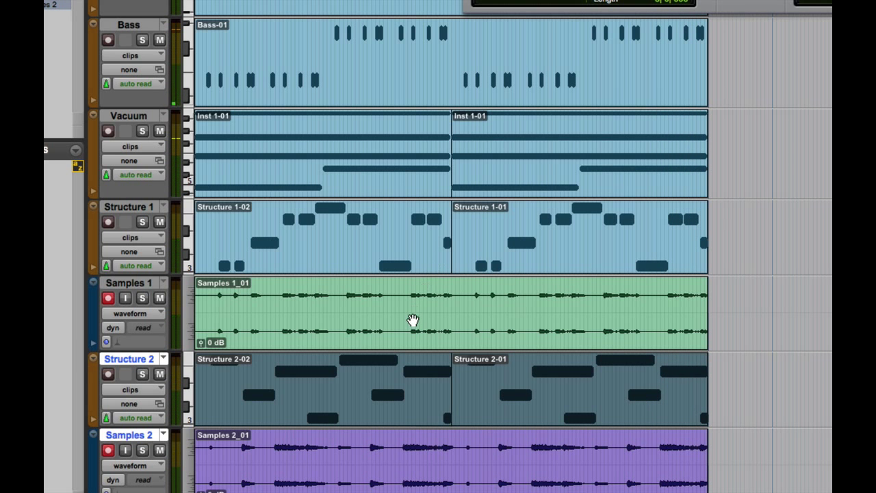
key(ctrl)
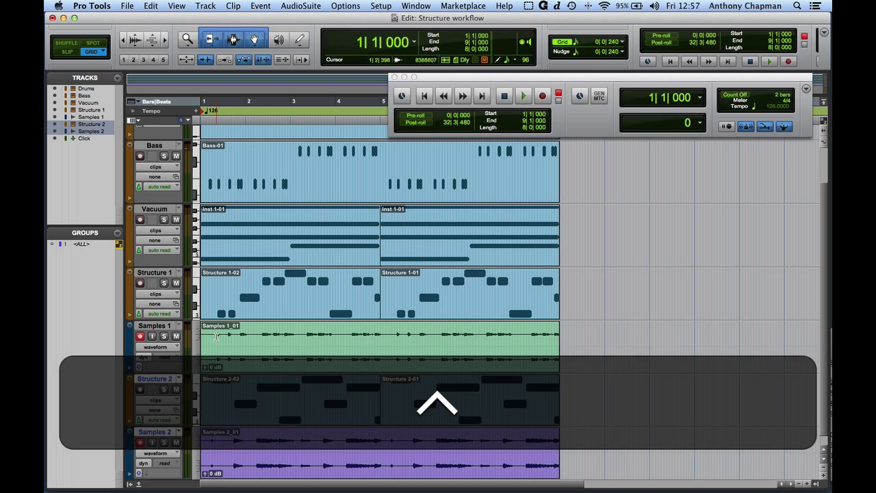
Step: Solo the Samples 1 track and play back its recorded audio from 1|2|480
ctrl+click(216, 336)
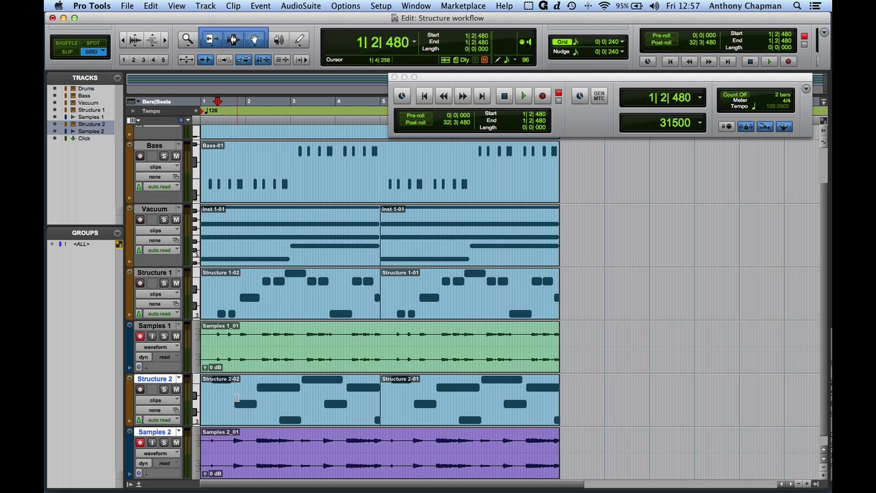
click(165, 339)
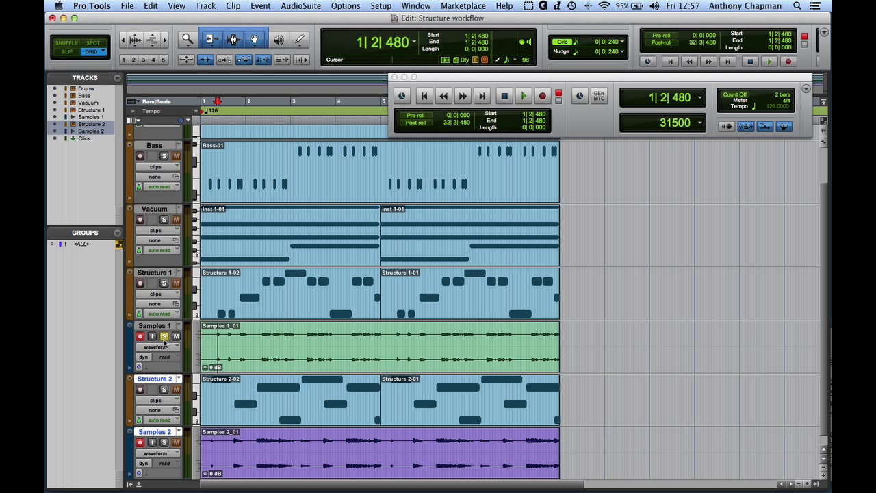
key(space)
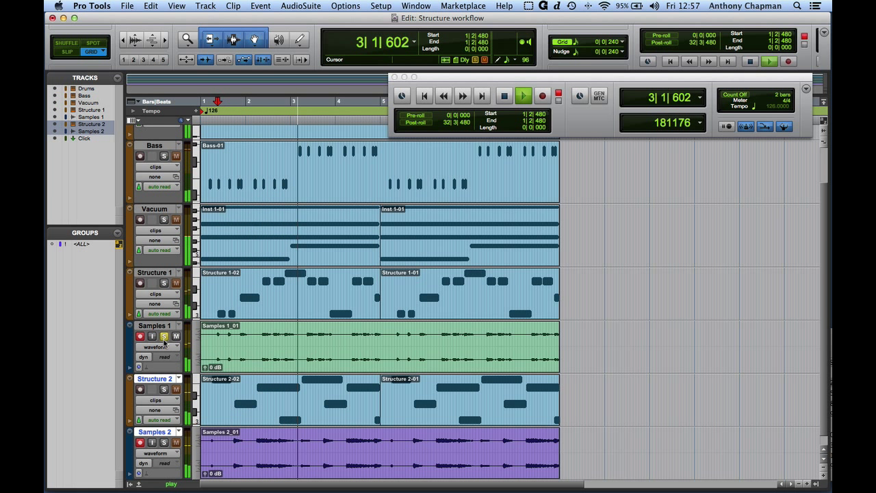
key(space)
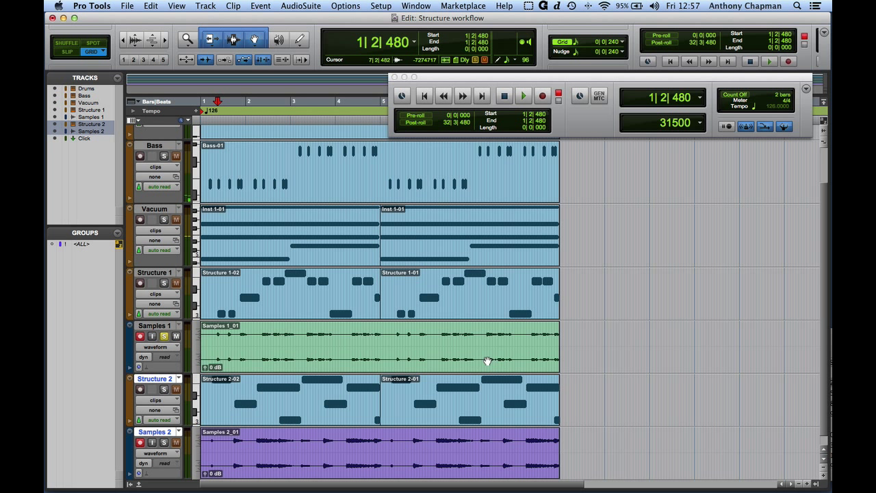
Step: Render the whole Samples 1 clip with the AudioSuite Reverse process and audition it
click(487, 361)
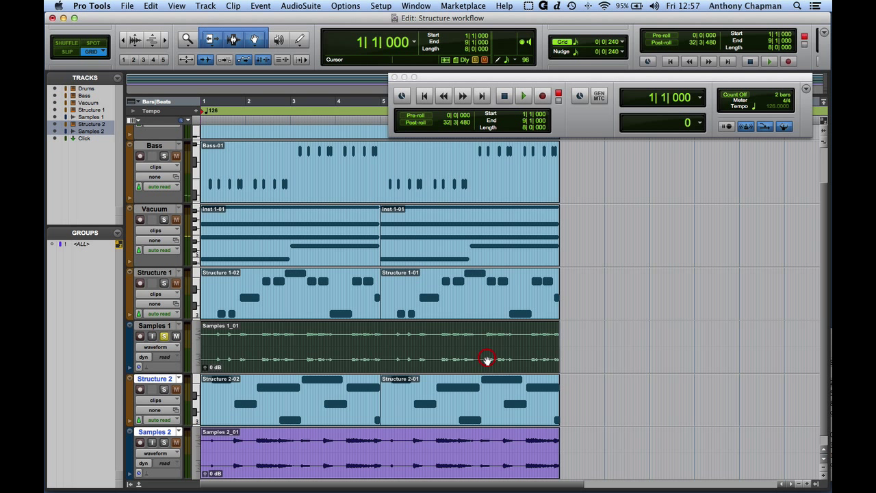
click(296, 5)
mouse_move(319, 145)
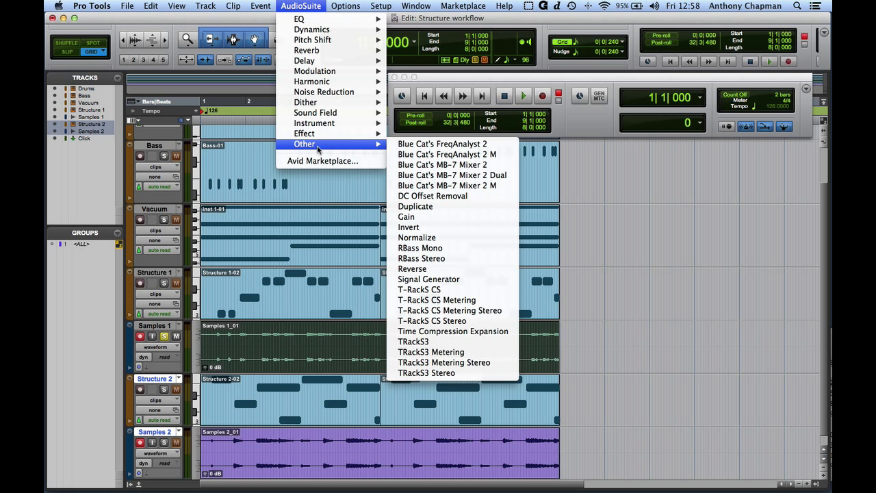
click(441, 269)
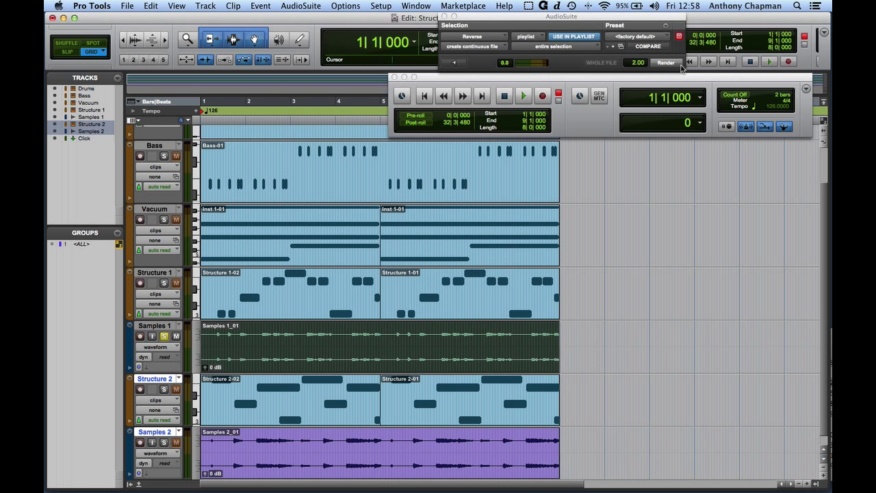
click(674, 63)
key(space)
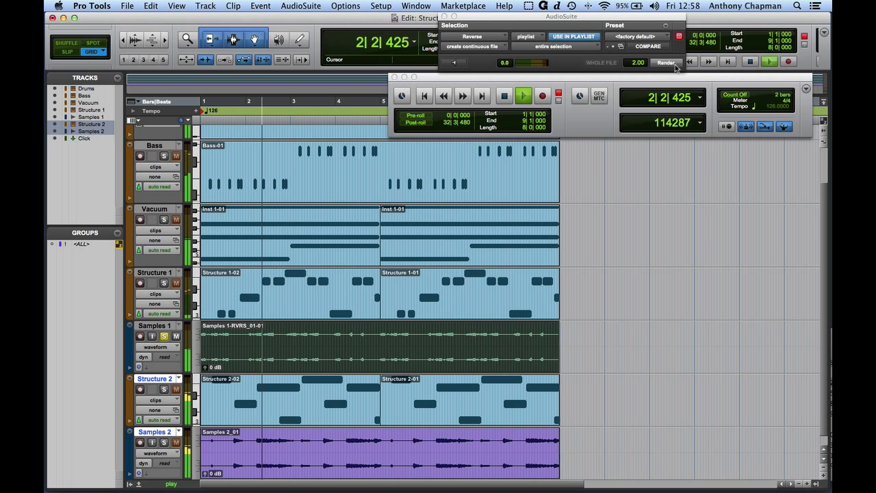
key(space)
Step: Render Reverse on the Samples 1 clip once more to restore its original direction, and play it back
click(665, 63)
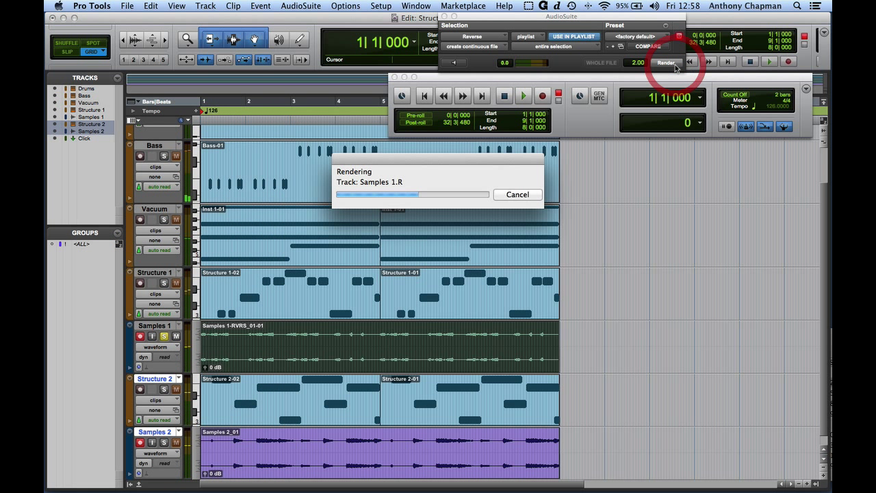
key(space)
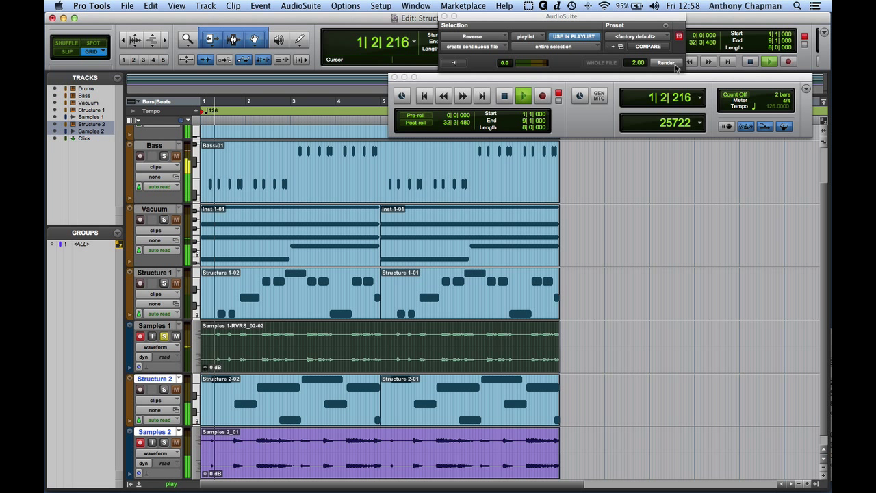
Step: Undo the AudioSuite Reverse processing on the Samples 1 clip and play back the session
key(space)
key(super+z)
key(space)
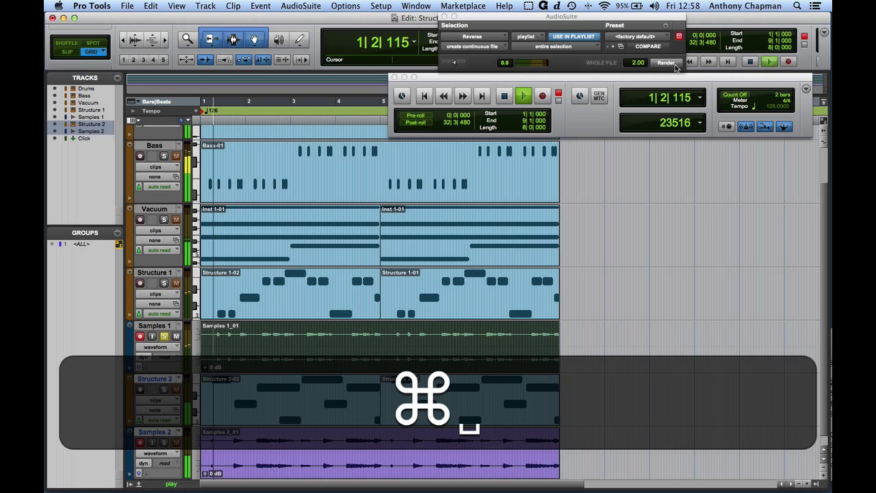
Step: Unsolo the Samples 1 track, stop playback, and disarm recording on Samples 1 and Samples 2
click(164, 336)
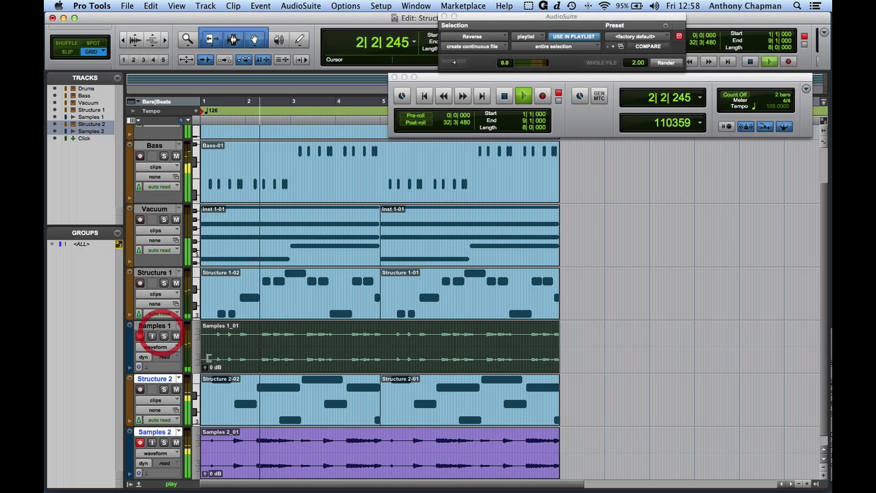
key(space)
click(140, 336)
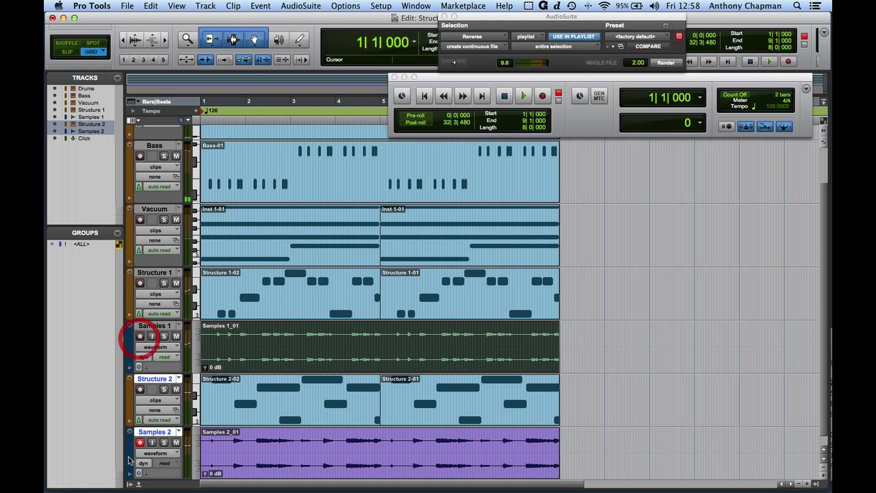
click(140, 442)
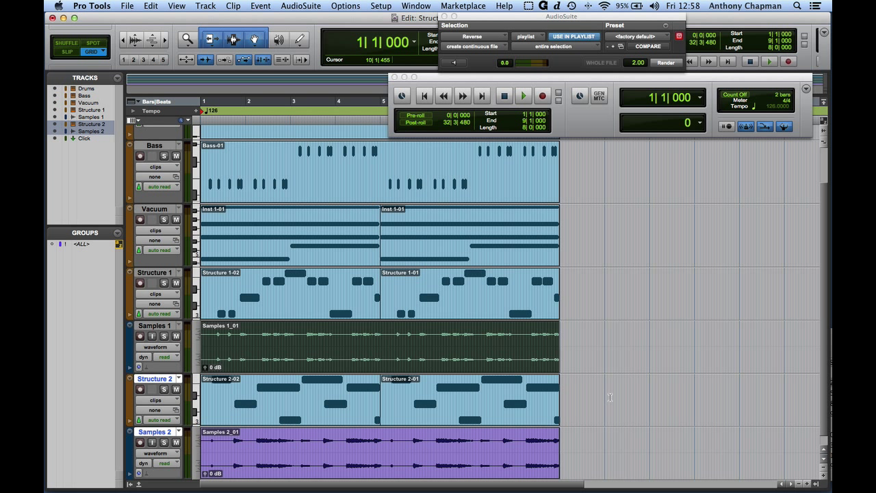
Step: Show the Mix window, close the AudioSuite window, and move the Transport window clear of the mixer channels
key(super)
key(super+equal)
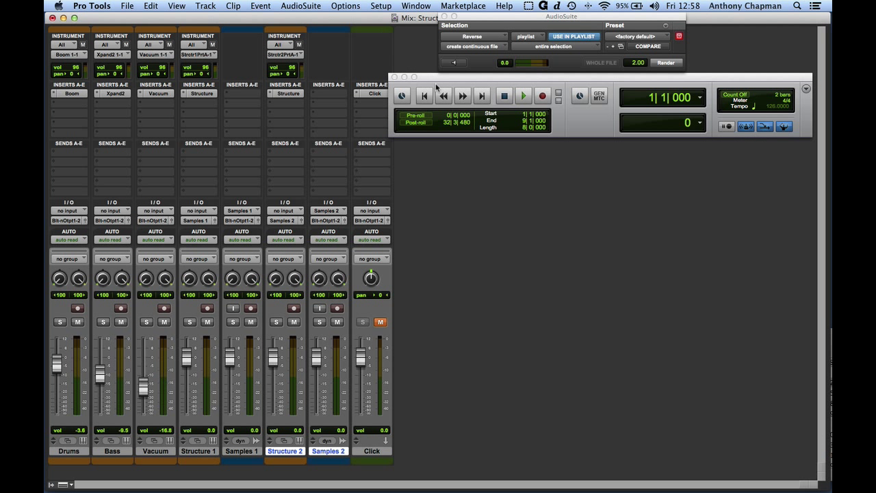
click(443, 17)
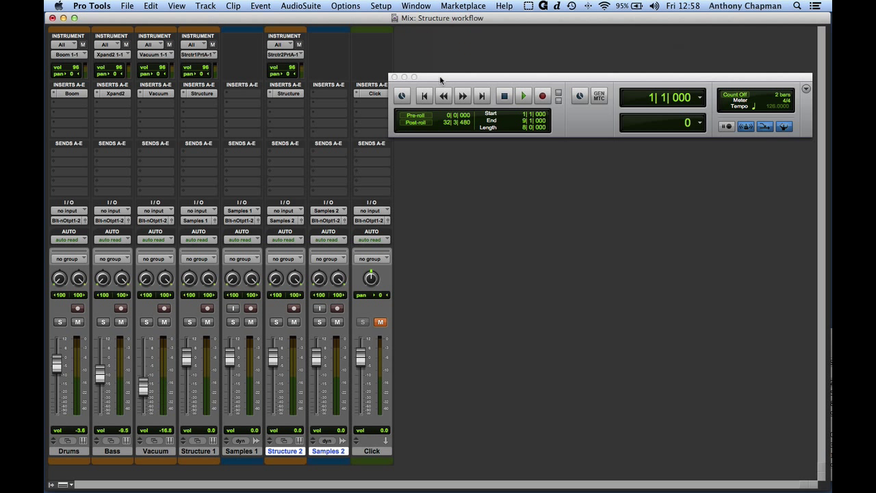
mouse_move(440, 77)
mouse_down()
mouse_move(438, 33)
mouse_move(450, 32)
mouse_up()
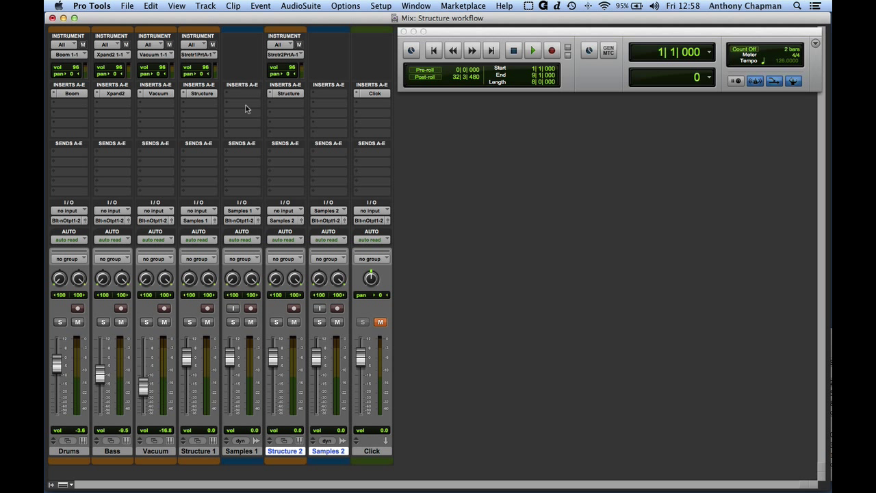
Step: Move the Samples 1 channel after Structure 2 so it sits beside Samples 2, and select Samples 1
super+click(288, 452)
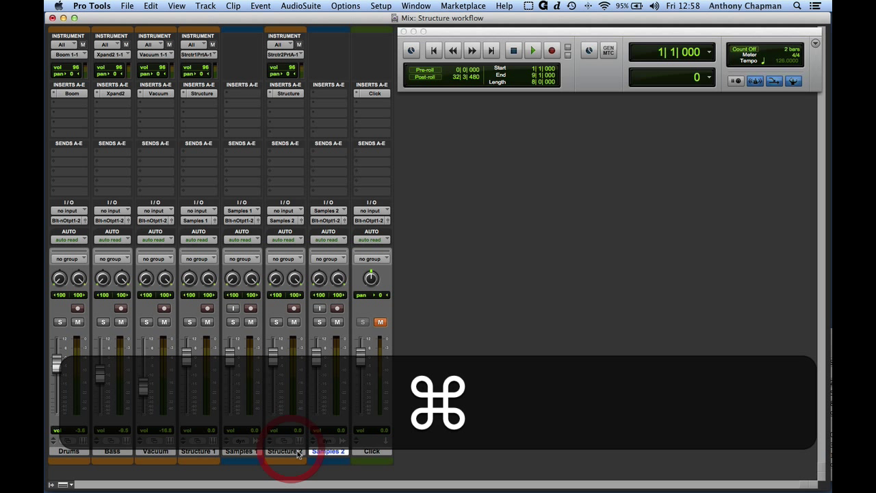
drag(250, 453, 296, 453)
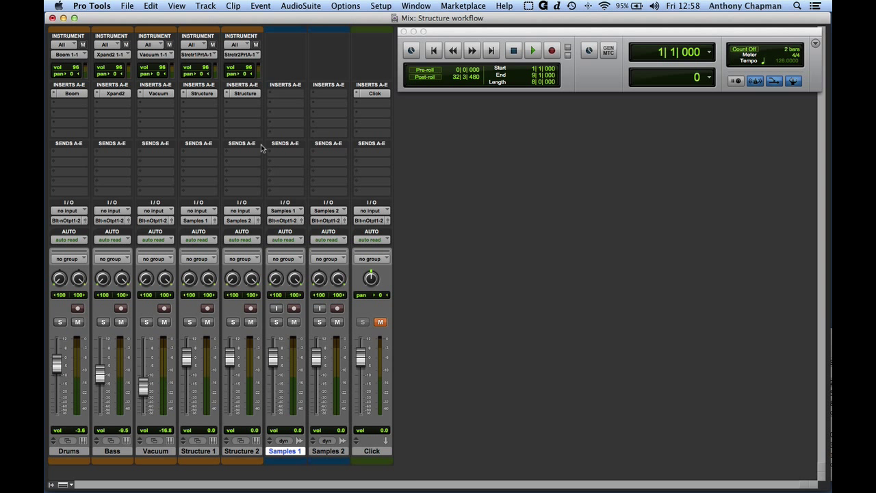
click(329, 451)
click(285, 451)
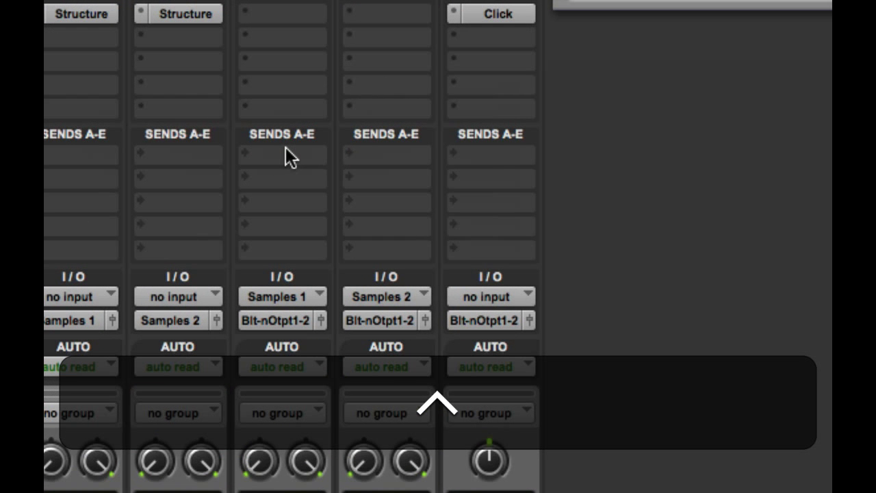
Step: Create a send on Samples 1 to a new stereo Aux Input track named Reverb
click(284, 153)
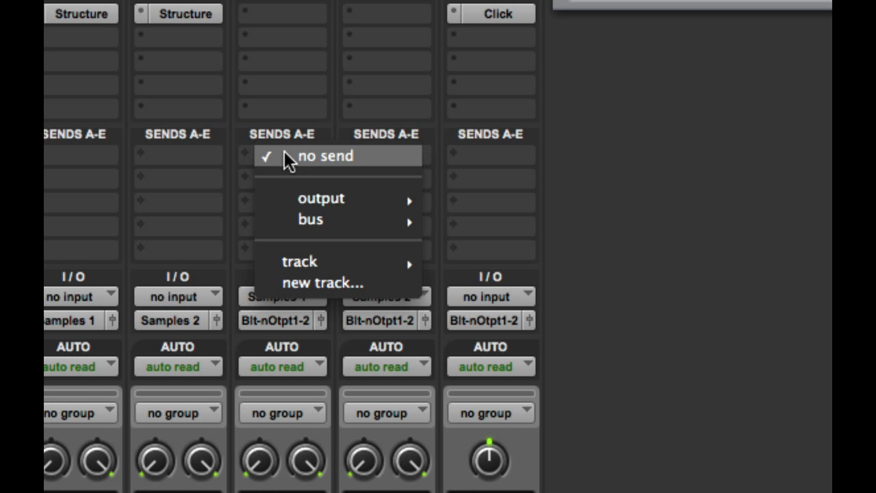
click(351, 286)
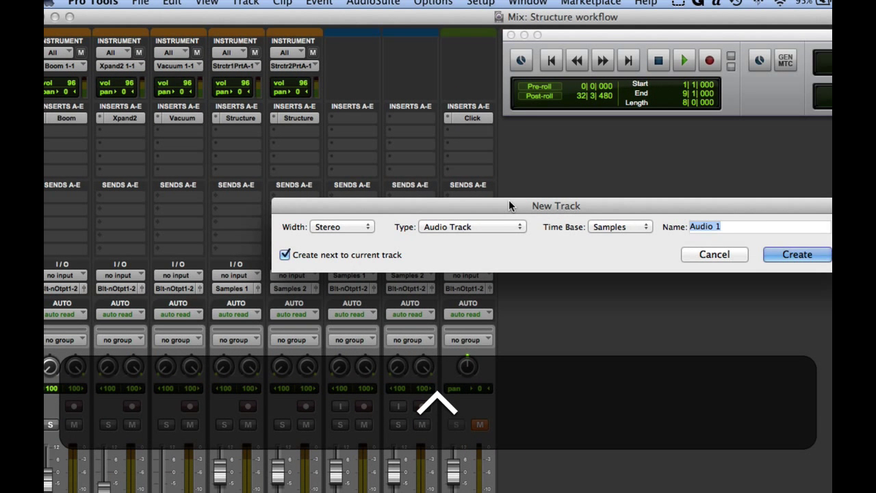
drag(509, 201, 404, 228)
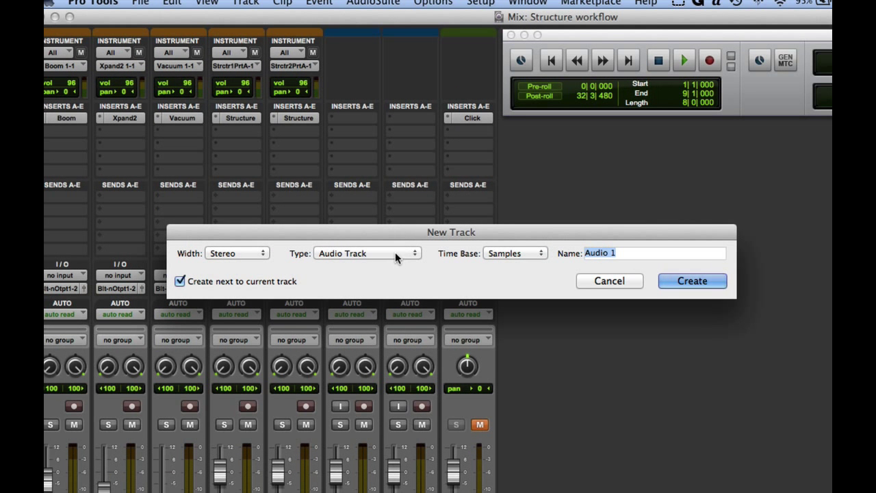
click(394, 252)
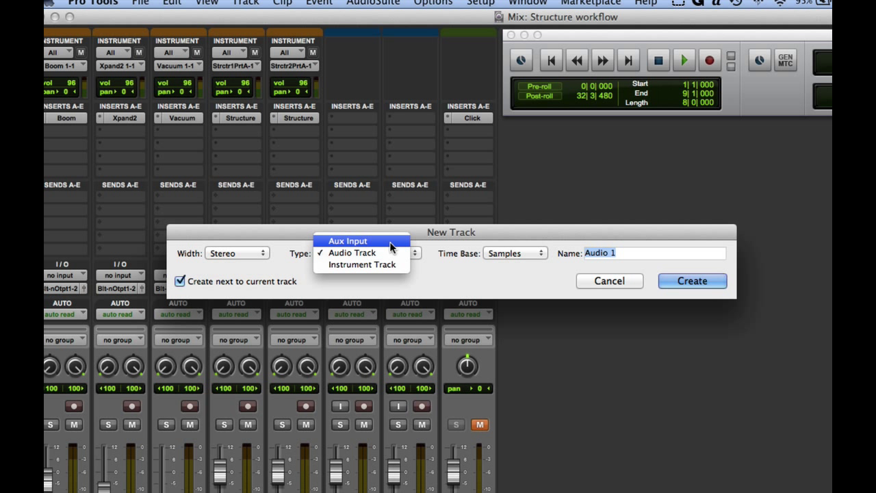
click(389, 241)
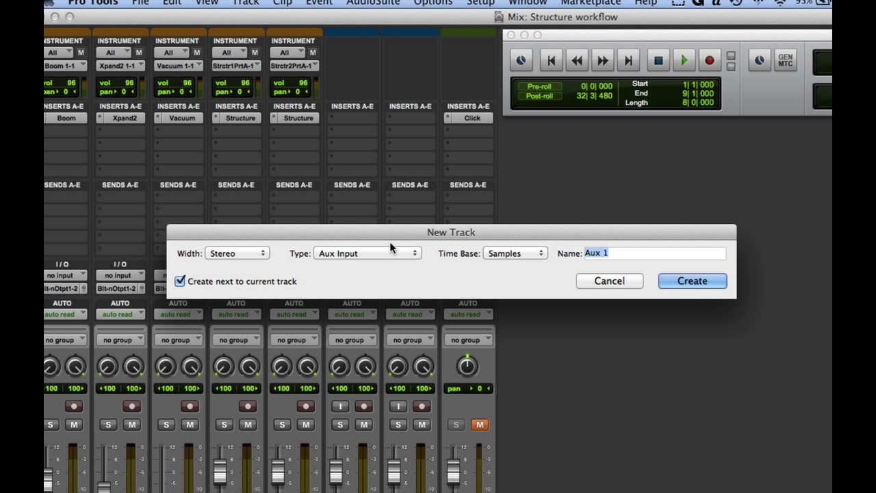
text(Reverb)
click(675, 281)
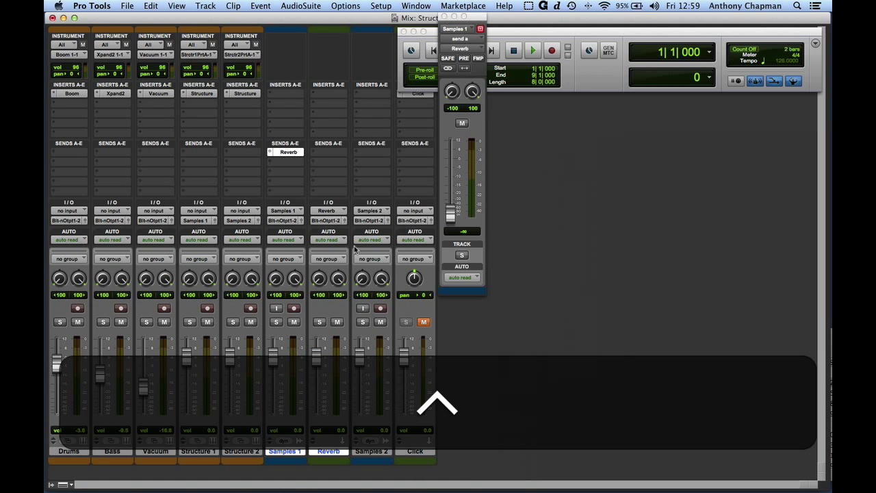
Step: Toggle the Samples 1 Reverb send window and try its level fader, returning it to -∞
click(288, 152)
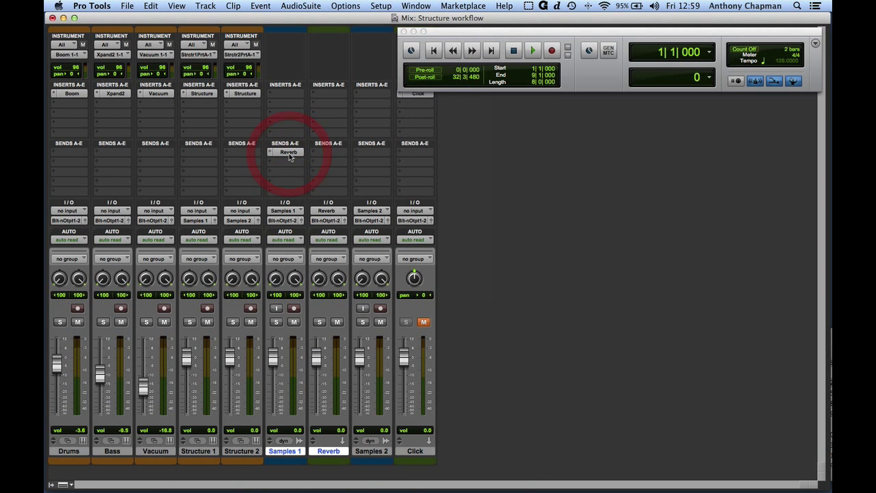
click(288, 153)
click(288, 152)
click(288, 153)
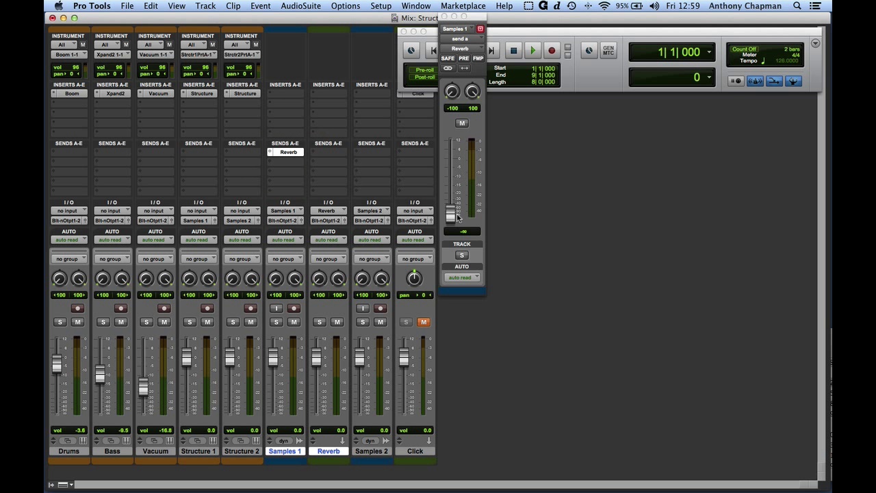
drag(452, 214, 446, 235)
drag(443, 167, 446, 214)
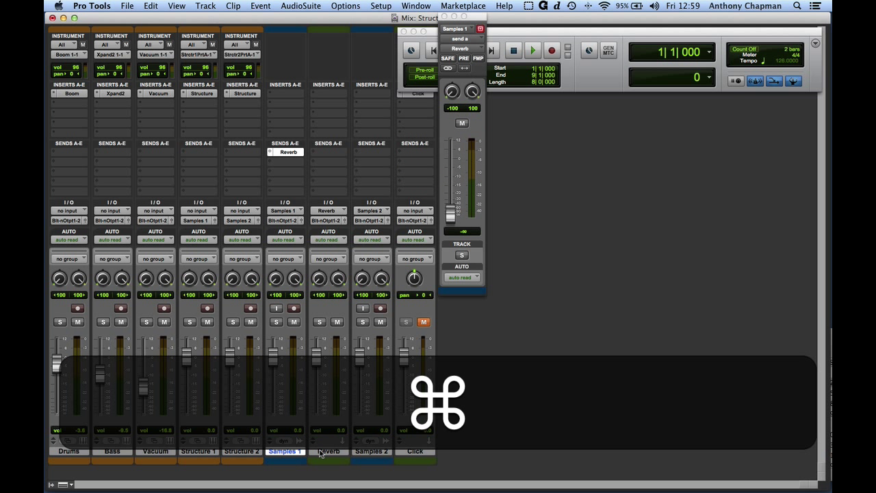
Step: Move the Reverb channel after Samples 2 and insert the multichannel D-Verb (stereo) plug-in on it
super+click(320, 451)
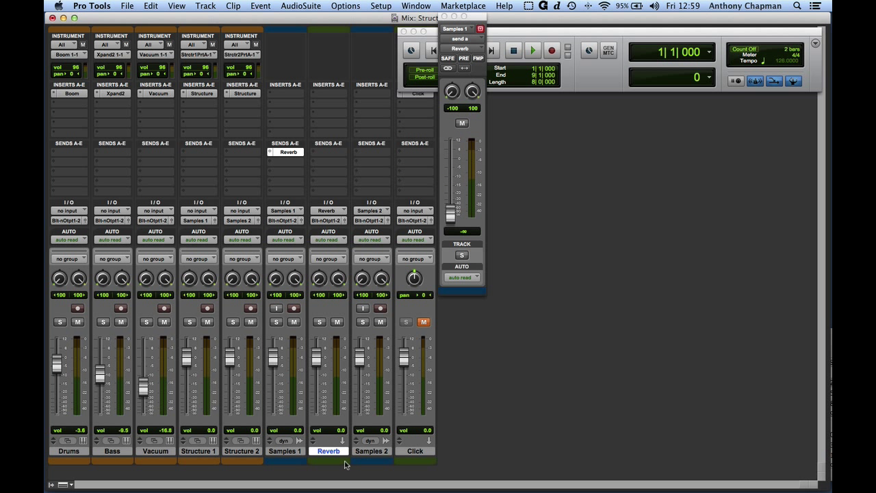
drag(326, 453, 380, 451)
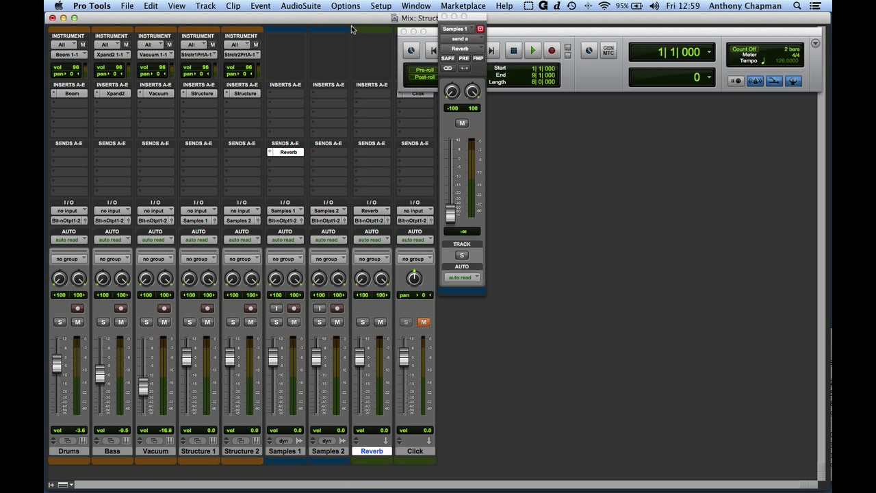
click(379, 97)
mouse_move(411, 111)
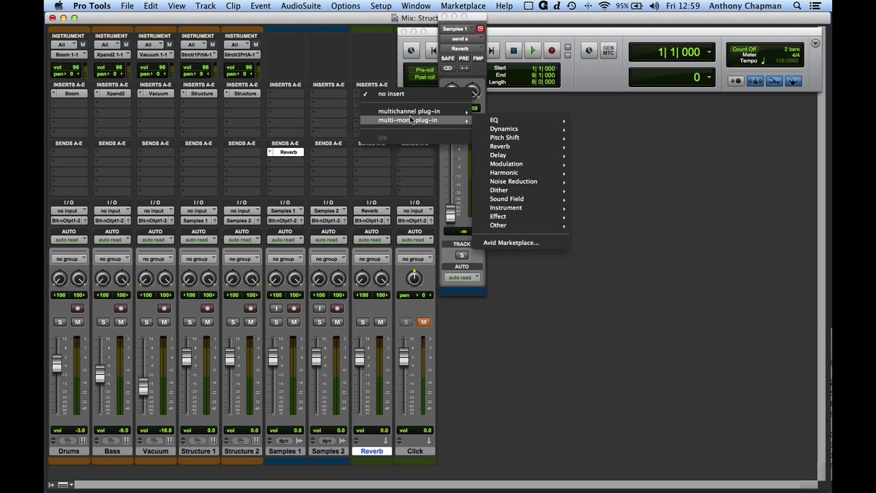
mouse_move(518, 137)
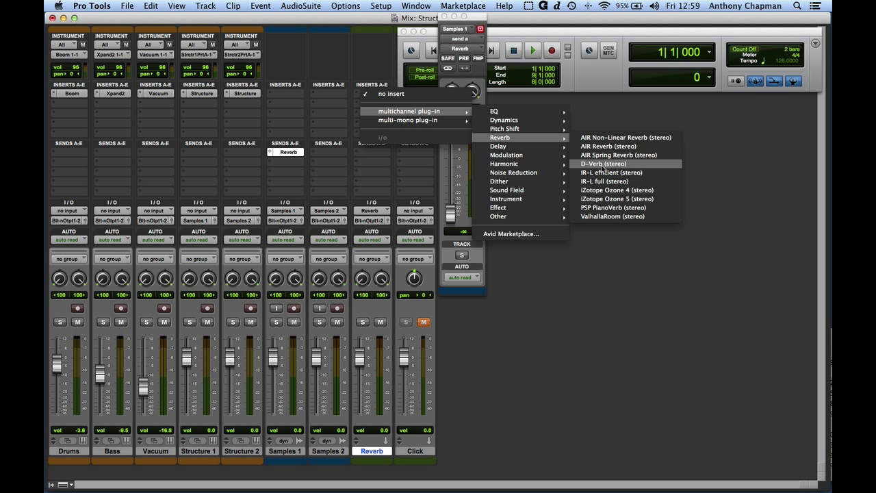
click(603, 165)
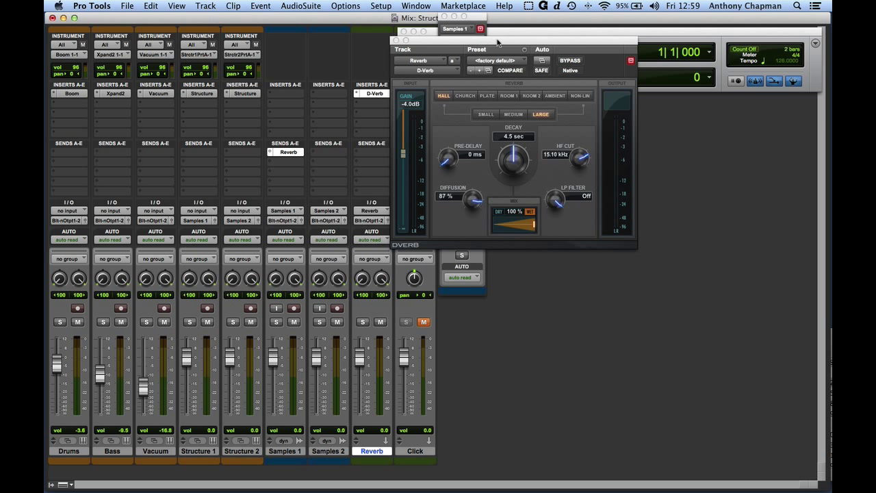
Step: Keep the D-Verb mix at 100% wet and place the plug-in window clear of the mixer channels
drag(497, 43, 294, 106)
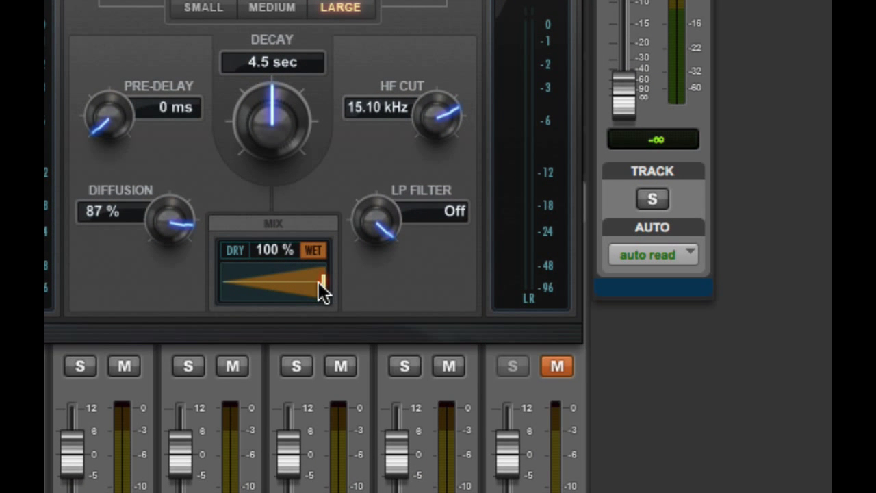
mouse_move(323, 280)
mouse_down()
mouse_move(185, 281)
mouse_move(331, 284)
mouse_up()
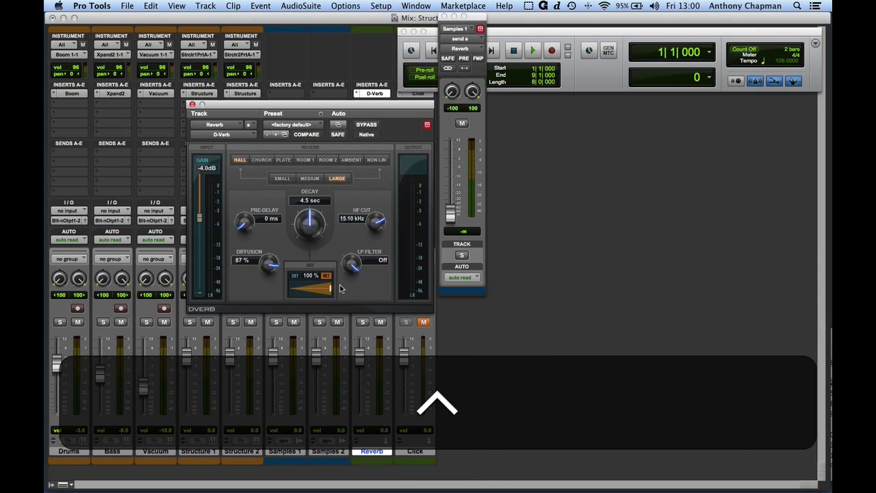
drag(231, 108, 535, 104)
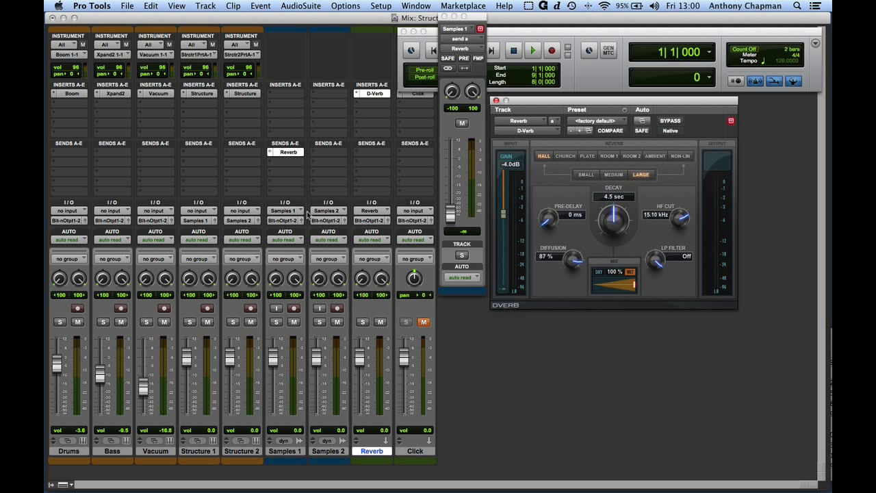
Step: Assign the first send on Samples 2 to the Reverb (Stereo) track
click(327, 152)
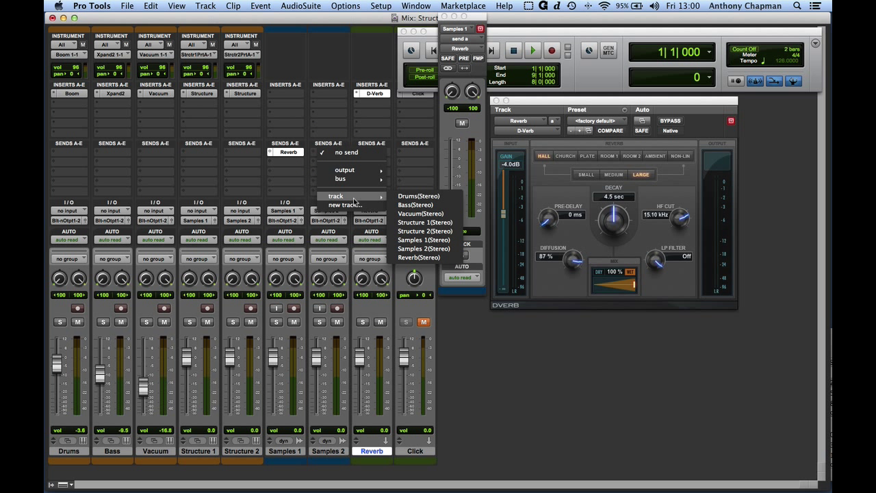
click(318, 147)
click(317, 157)
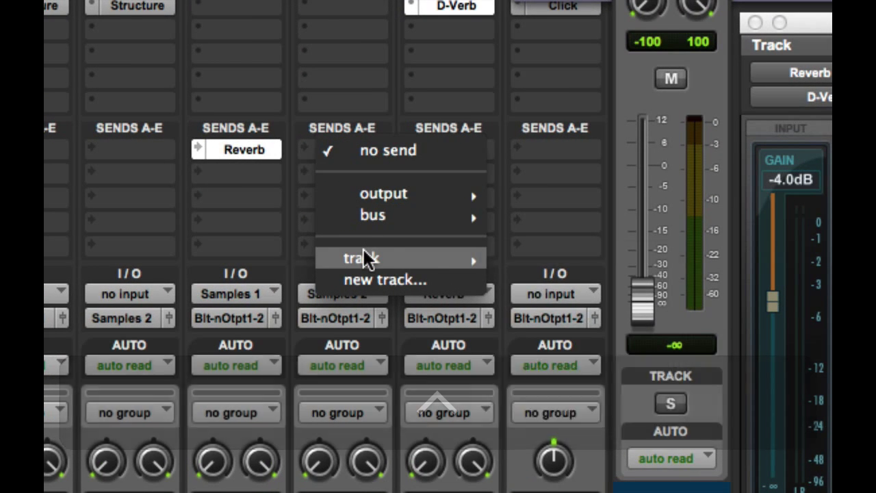
mouse_move(364, 251)
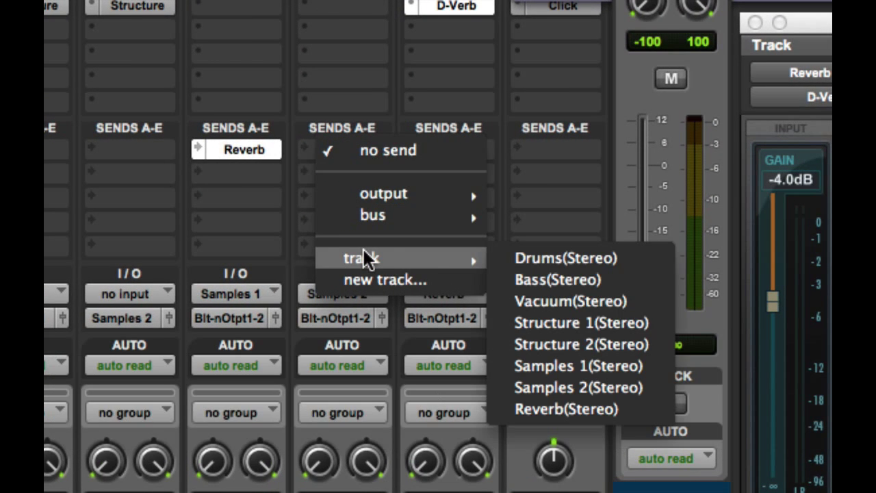
click(540, 409)
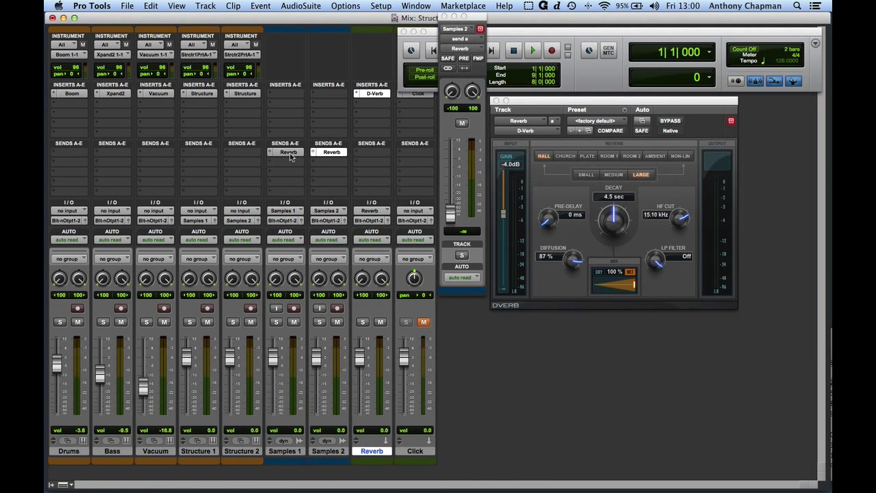
Step: Copy the Reverb send from Samples 1 to Structure 1 and remove the copy
alt+click(290, 152)
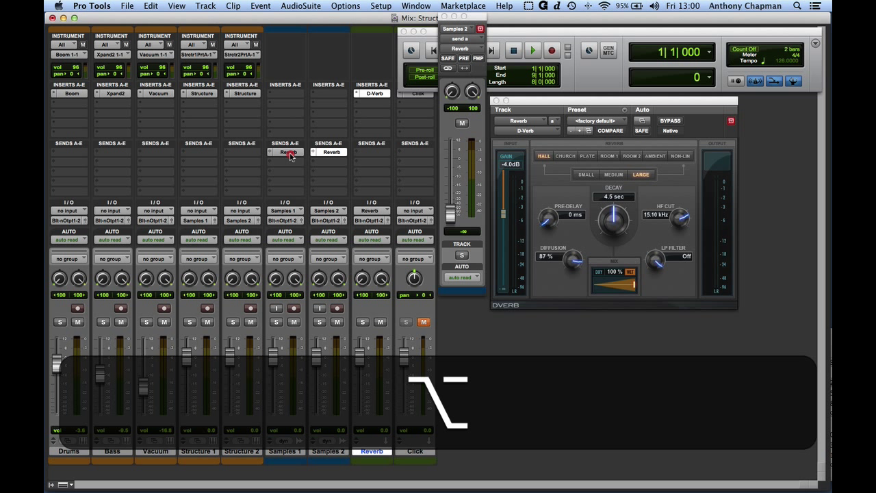
alt+click(213, 154)
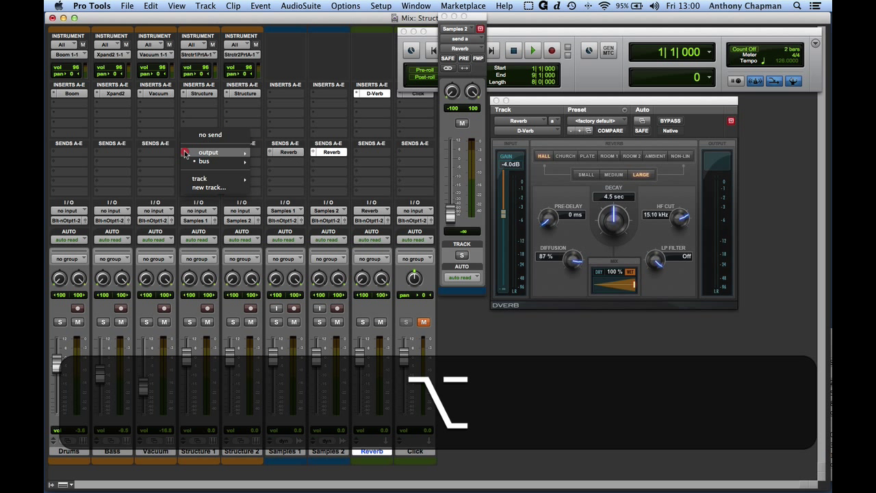
click(193, 135)
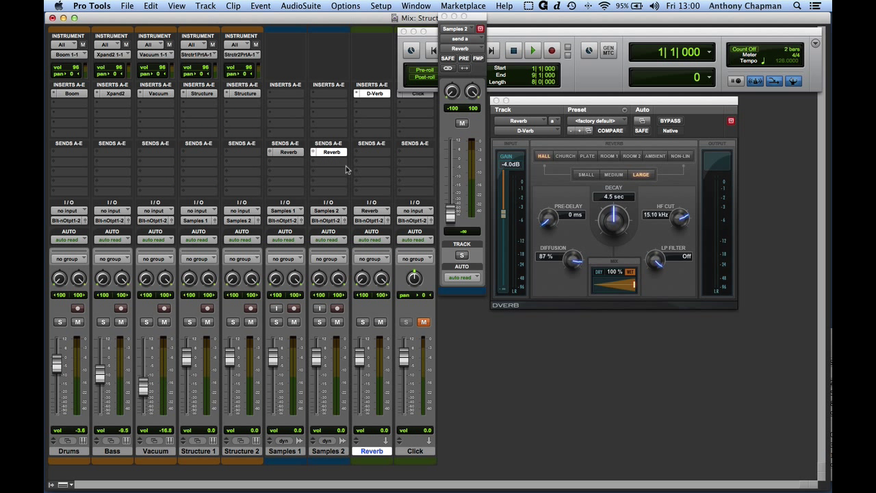
Step: Route the second send of Samples 1 to a new stereo Aux Input track named Delay and move it after Reverb
click(291, 163)
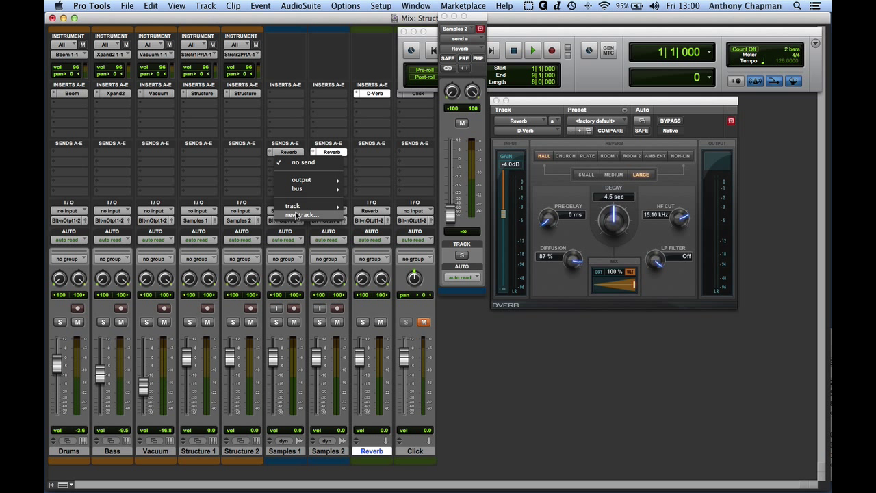
click(297, 214)
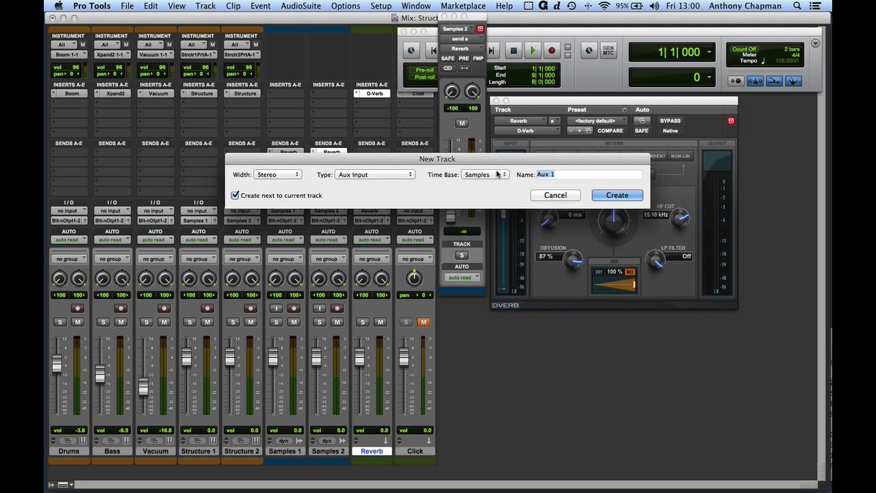
text(Delay)
key(Return)
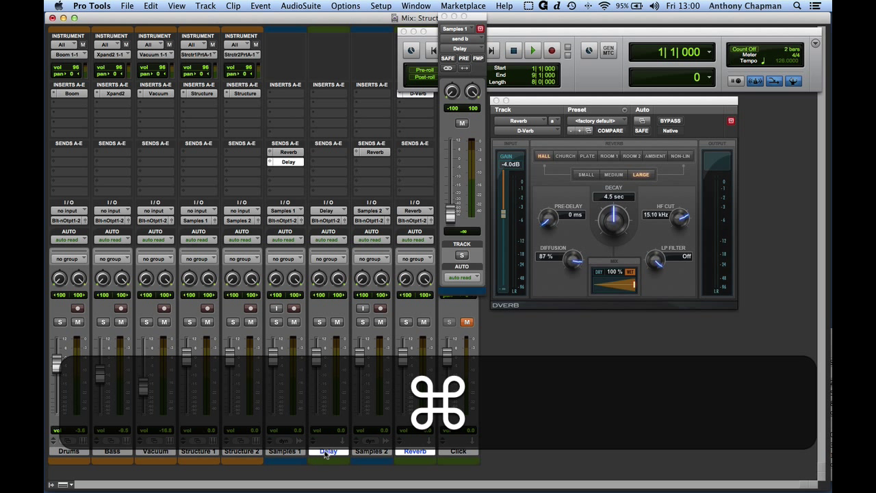
drag(322, 452, 419, 453)
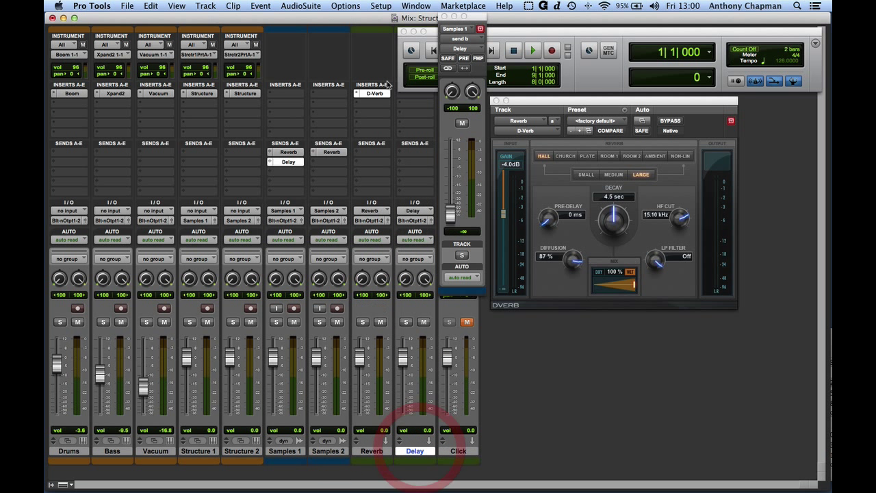
Step: Clear the floating windows from the mixer channels and insert the multichannel AIR Multi-Delay (stereo) on the Delay track
click(405, 31)
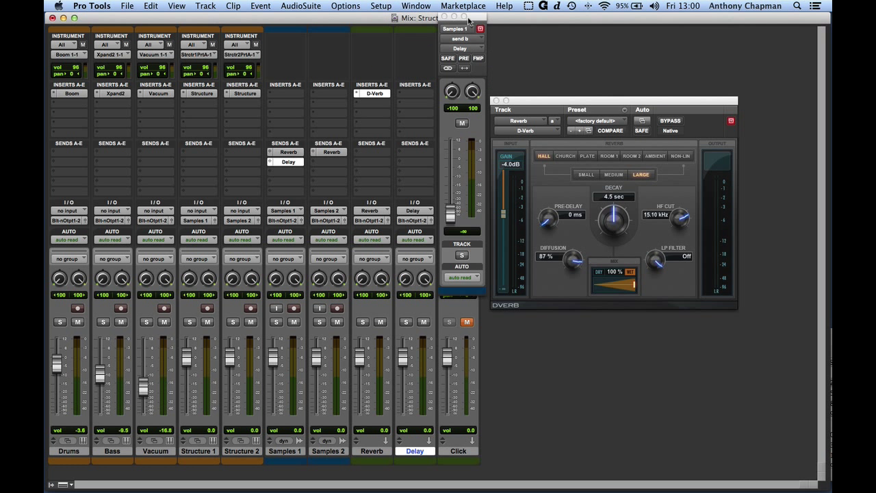
drag(460, 27, 525, 198)
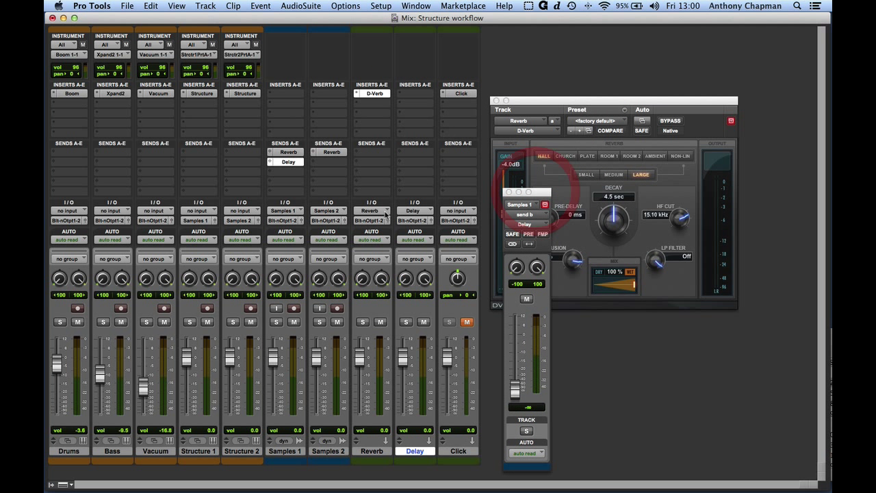
click(418, 95)
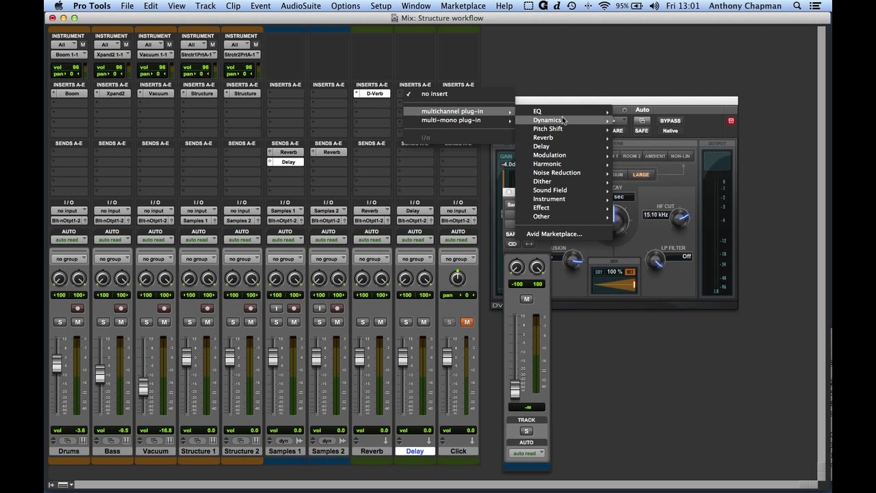
mouse_move(581, 146)
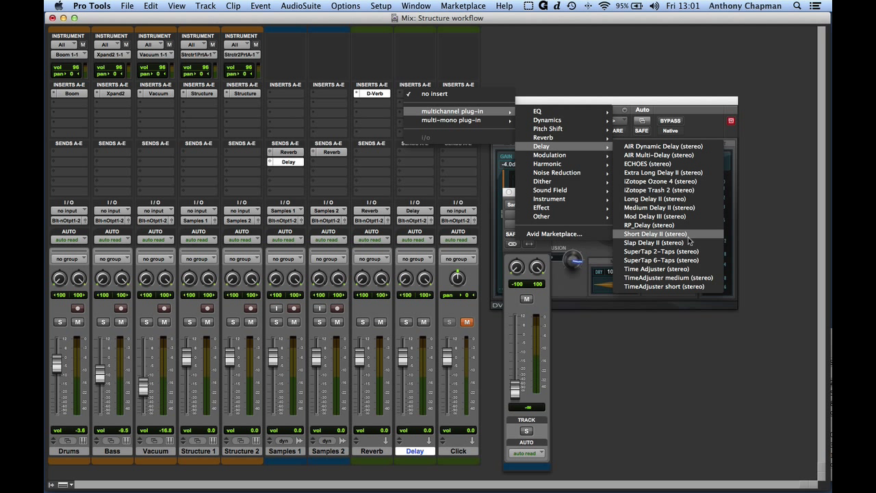
click(691, 155)
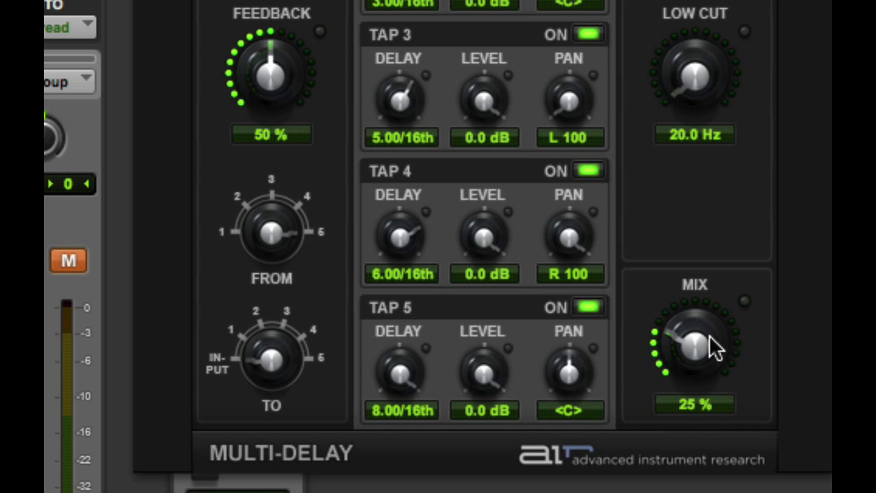
Step: Load the 04 Simple Dotted Eights preset in the Multi-Delay and set its mix to 100%
drag(706, 352, 732, 68)
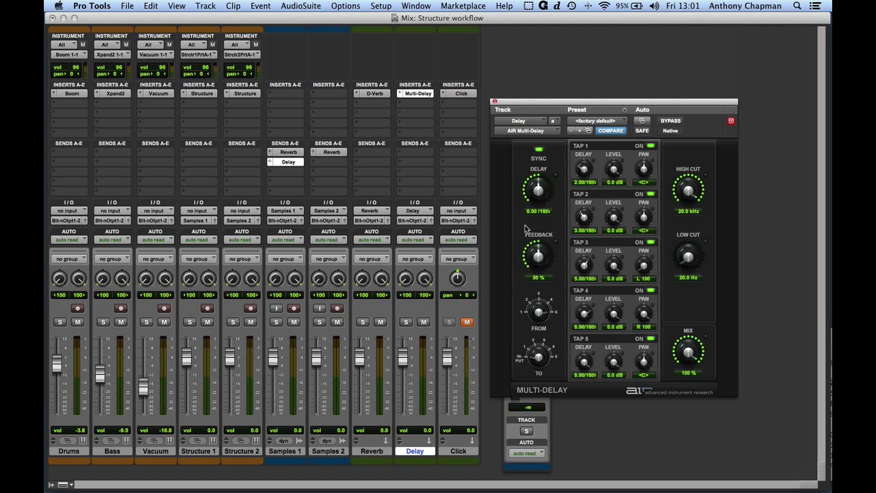
click(614, 124)
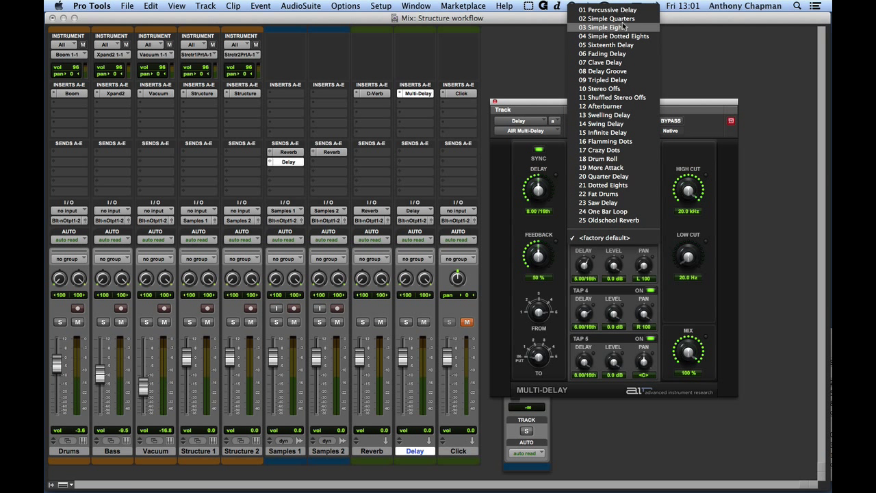
click(618, 36)
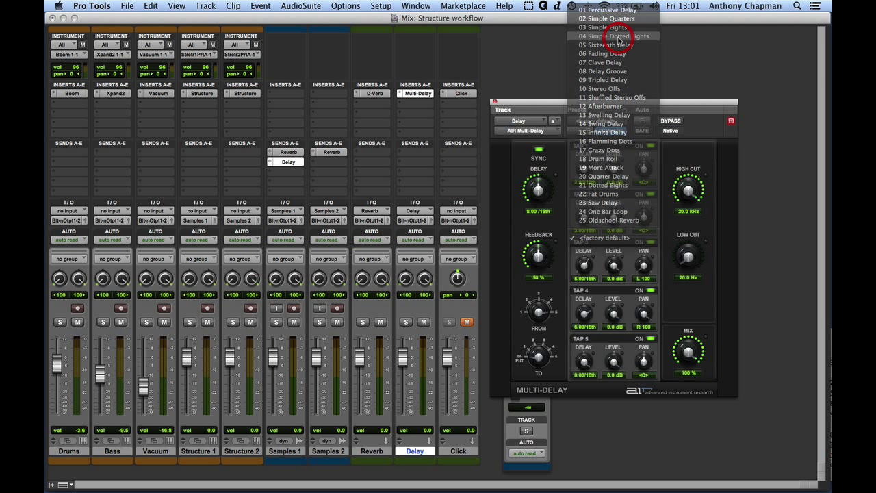
alt+click(686, 350)
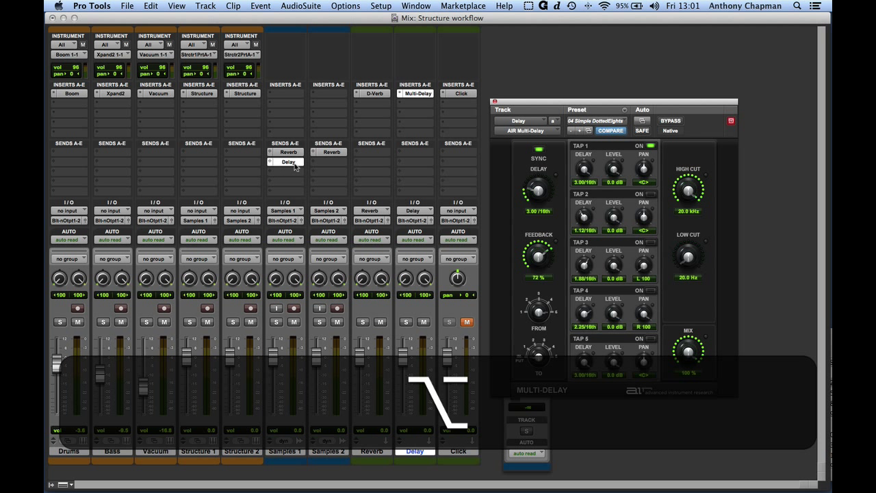
Step: Copy the Delay send from Samples 1 to Samples 2 and raise the Samples 1 Reverb send to -1.0 dB
drag(300, 164, 325, 167)
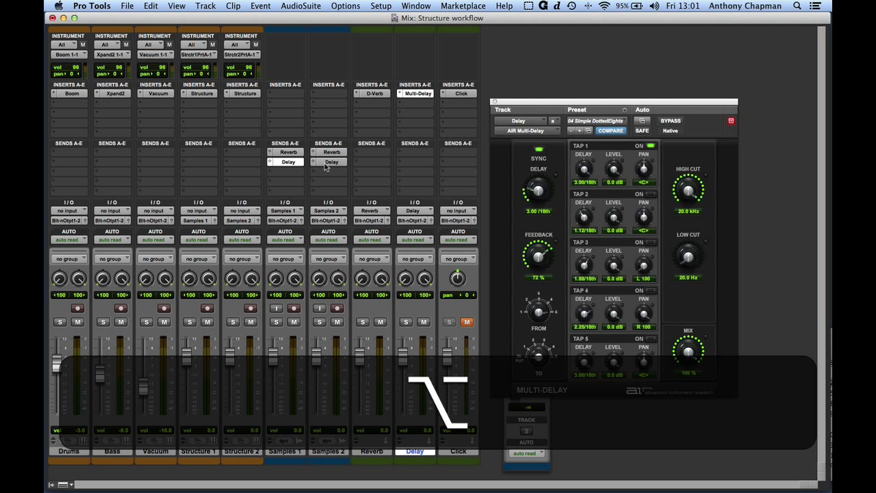
click(287, 162)
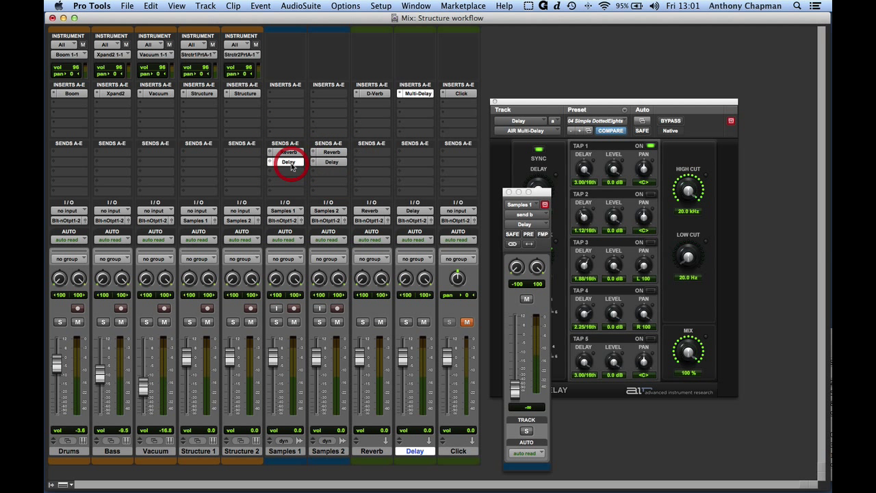
click(288, 152)
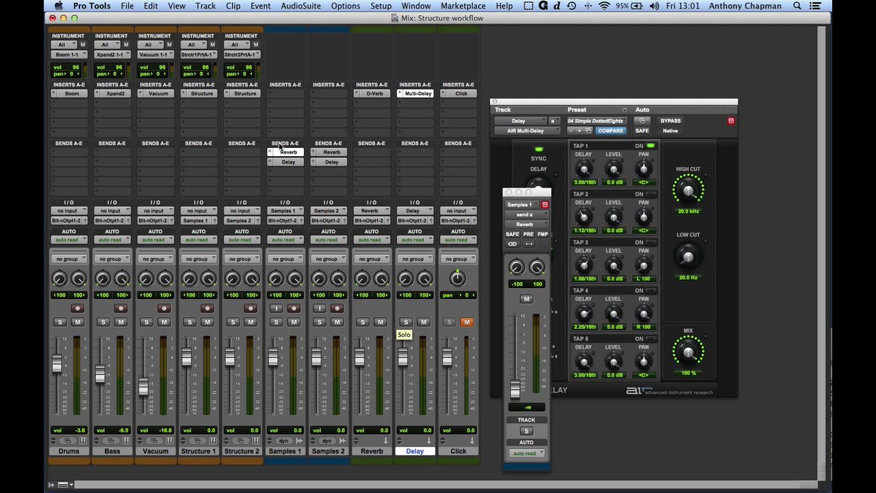
drag(515, 393, 513, 340)
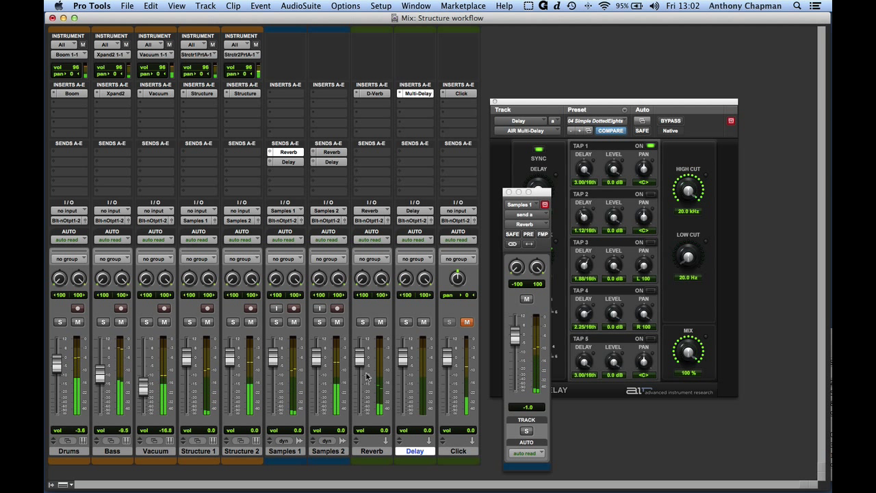
Step: Mute the Drums, Bass and Vacuum tracks
click(77, 321)
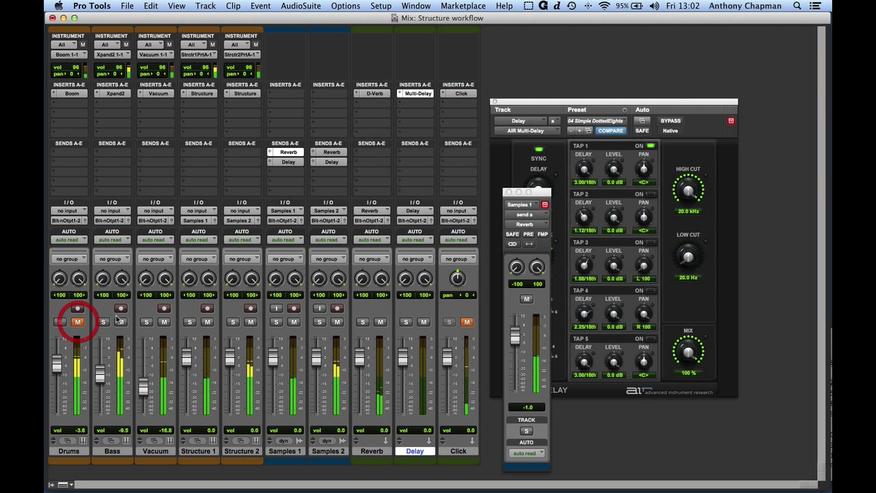
click(120, 322)
click(163, 321)
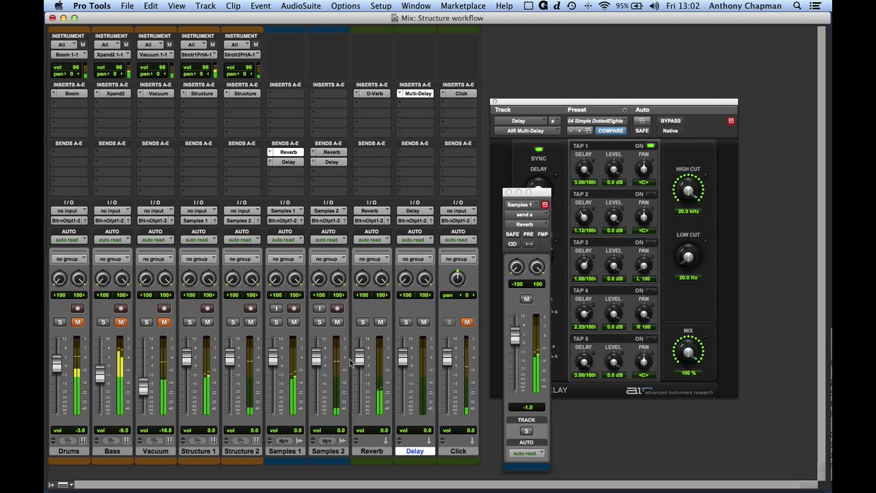
Step: Set the Samples 2 Reverb send to -2.5 dB and the Delay sends to -5.5 dB on Samples 1 and -6.4 dB on Samples 2
click(331, 152)
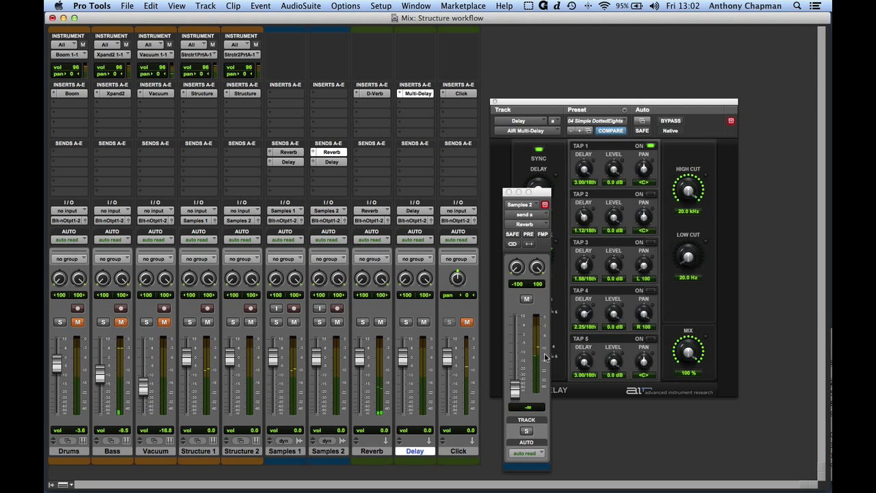
drag(517, 393, 514, 339)
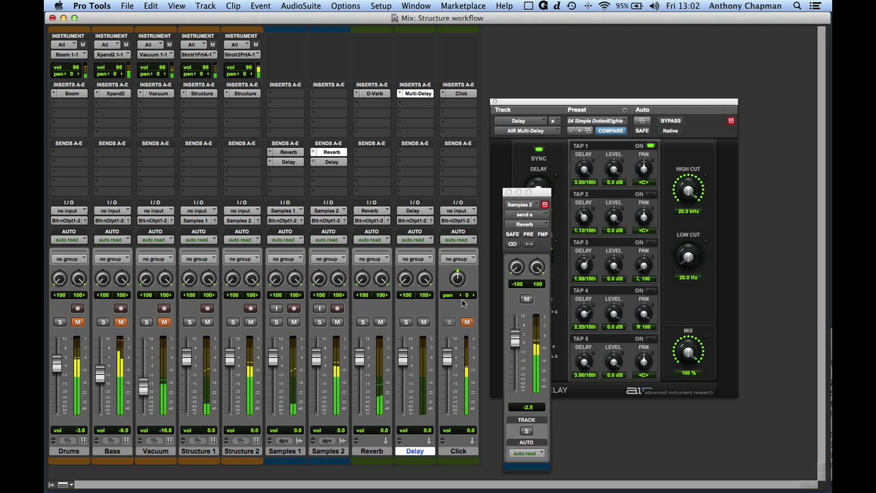
click(288, 162)
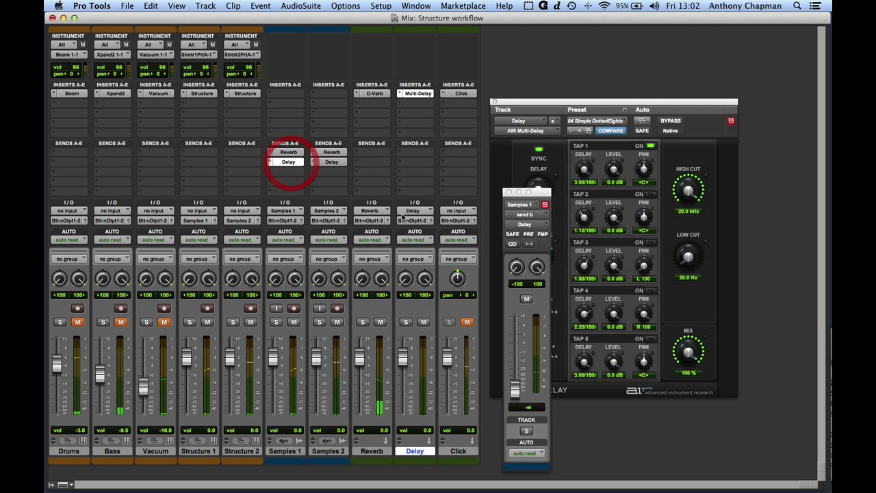
mouse_move(512, 352)
mouse_down()
mouse_move(514, 330)
mouse_move(515, 349)
mouse_move(516, 340)
mouse_up()
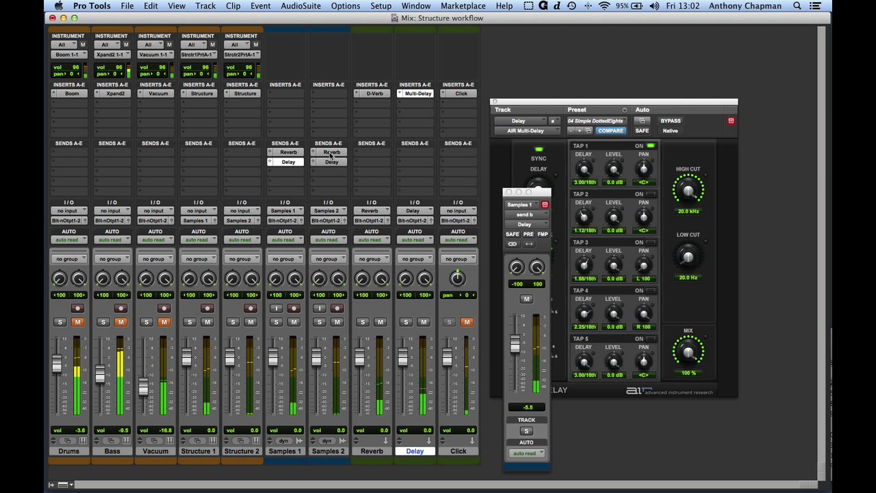
click(332, 162)
drag(514, 390, 515, 346)
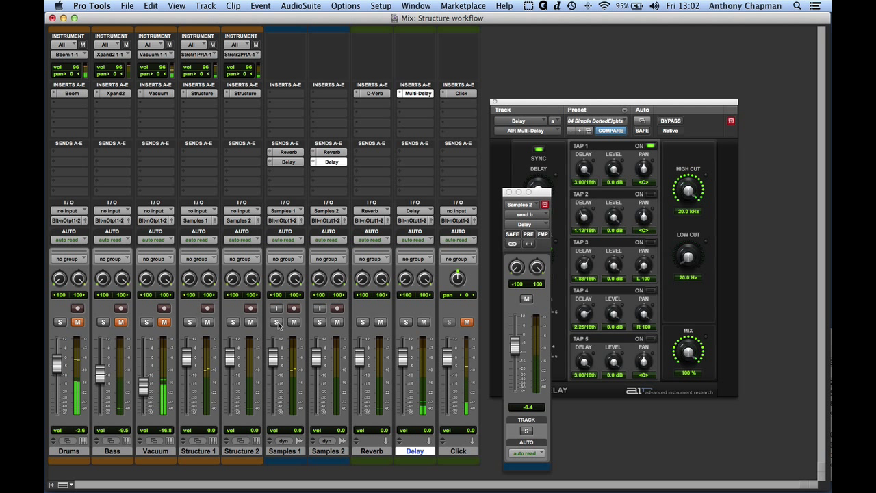
Step: Solo Samples 1 and Samples 2 in turn to check how soloing affects their reverb and delay, and clear the solos
click(276, 322)
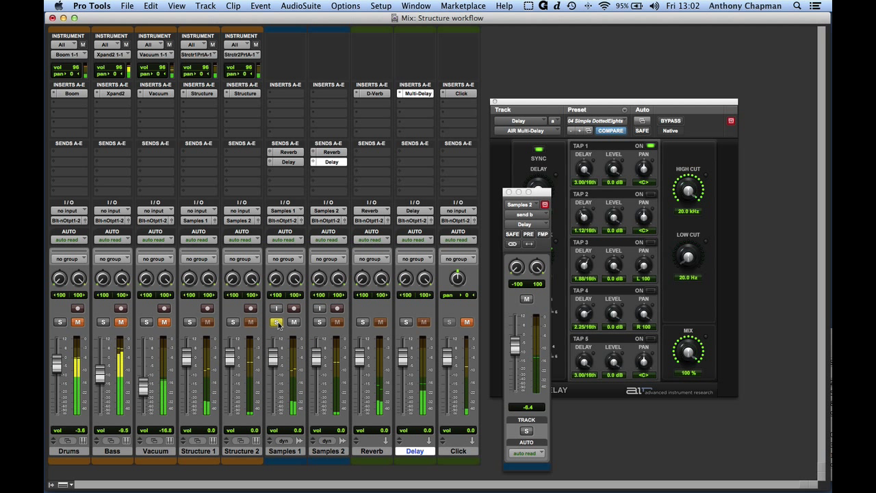
click(277, 322)
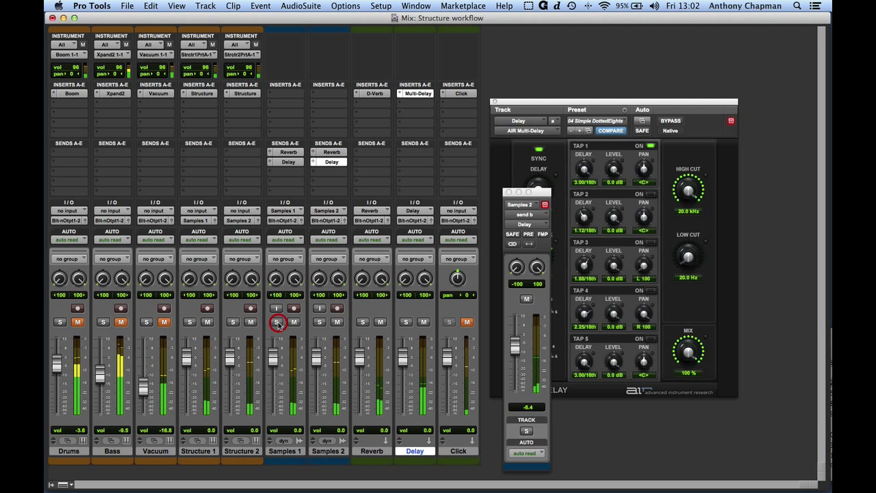
click(320, 322)
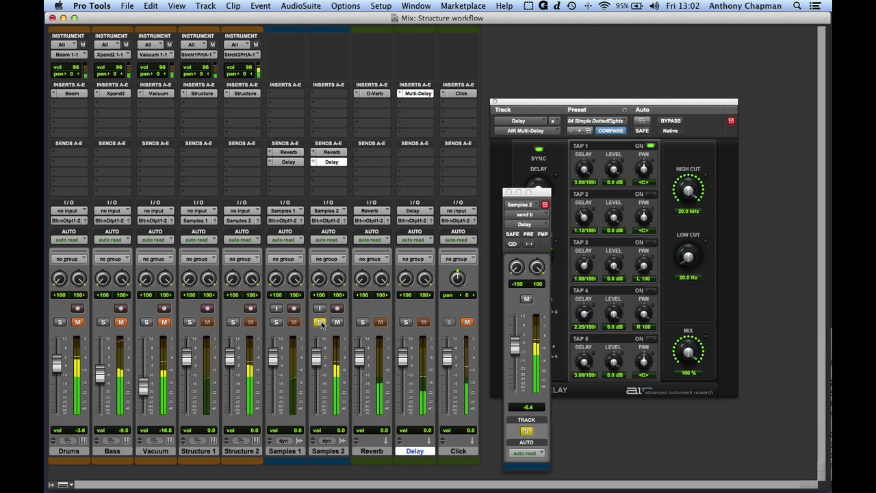
click(320, 322)
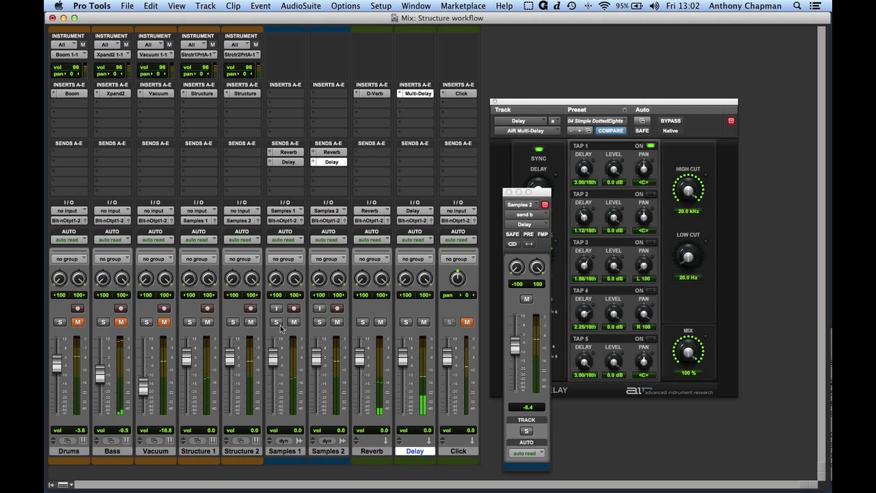
click(278, 325)
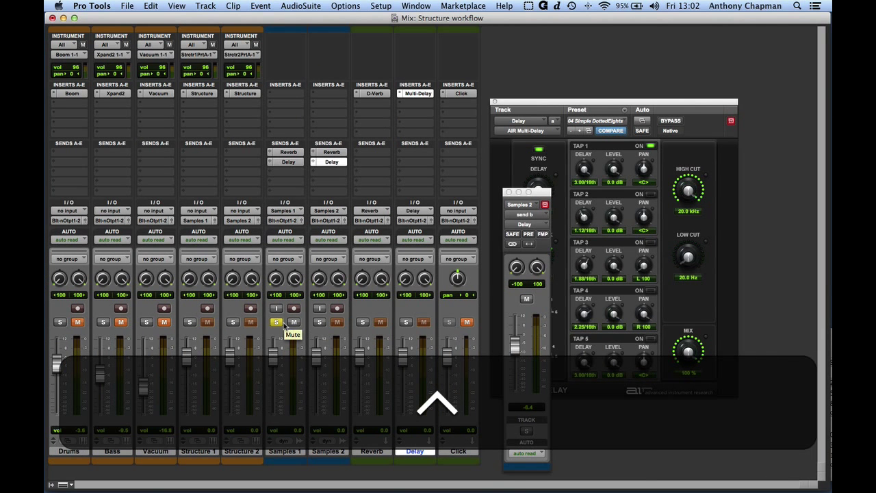
click(185, 316)
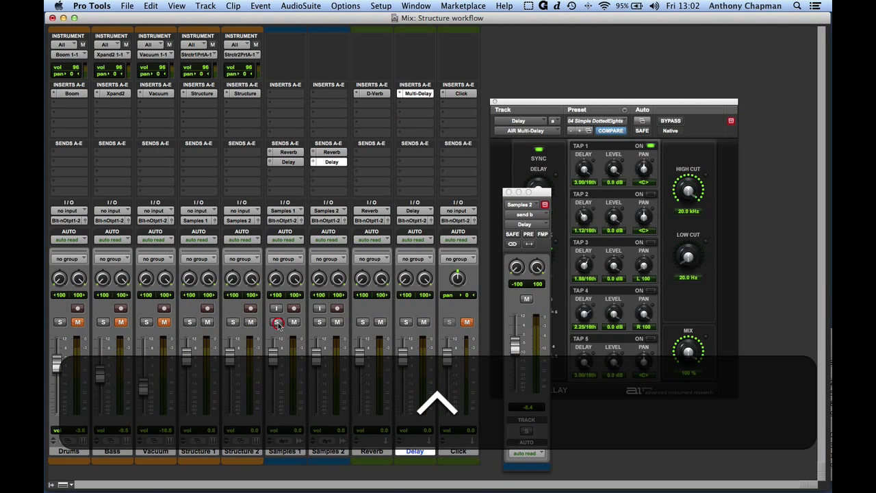
Step: Solo-safe the Reverb and Delay tracks and play the session with Samples 1 soloed
click(371, 451)
click(416, 451)
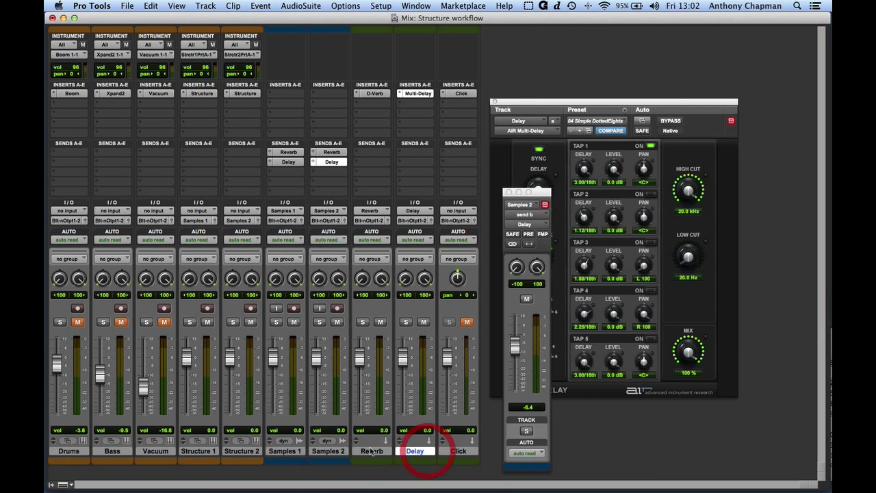
click(371, 451)
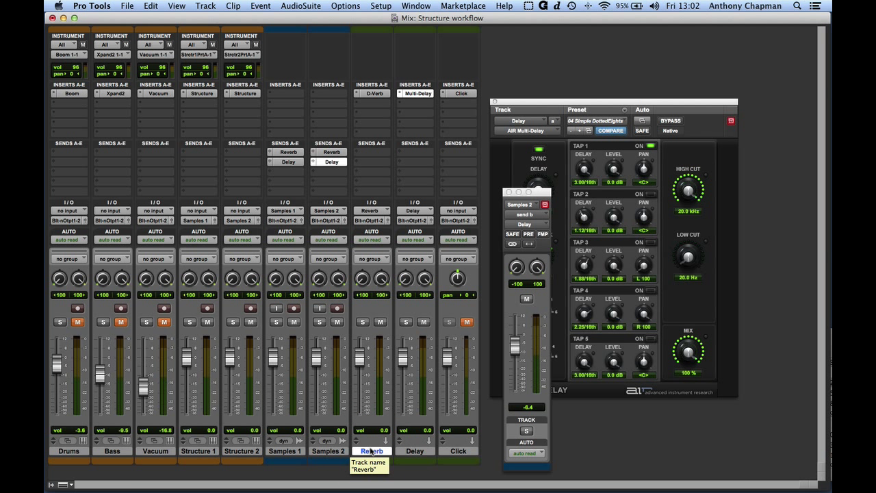
super+click(363, 321)
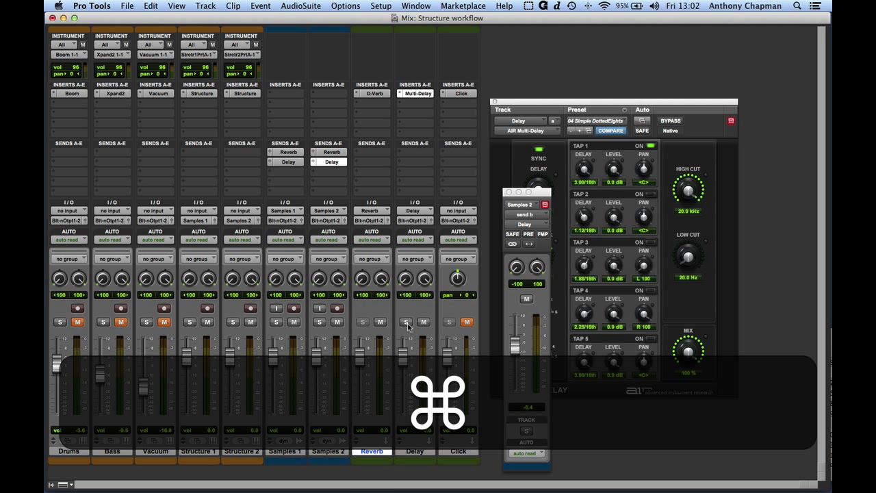
super+click(406, 322)
click(276, 322)
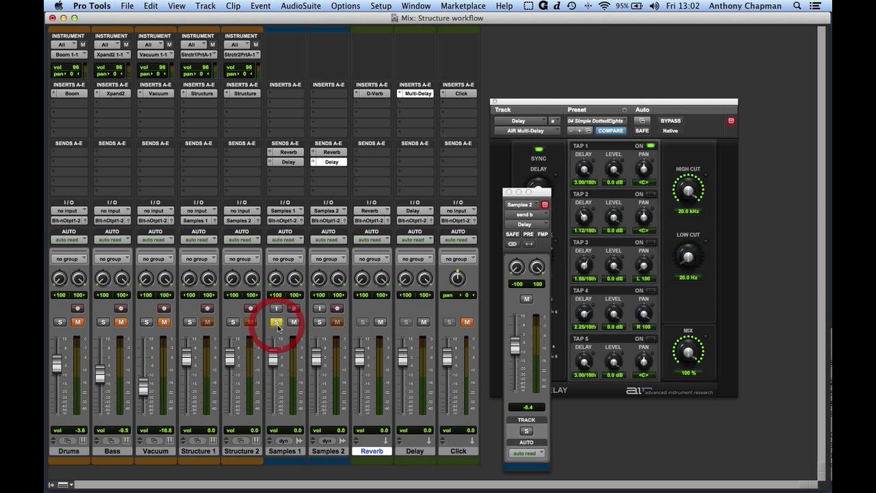
key(space)
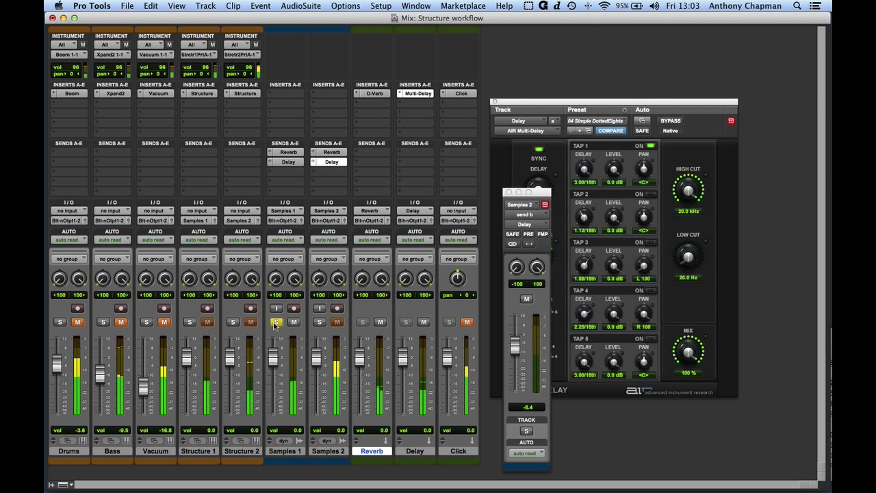
Step: Clear the solo on Samples 1 and unmute the Drums, Bass and Vacuum tracks
click(277, 323)
click(77, 323)
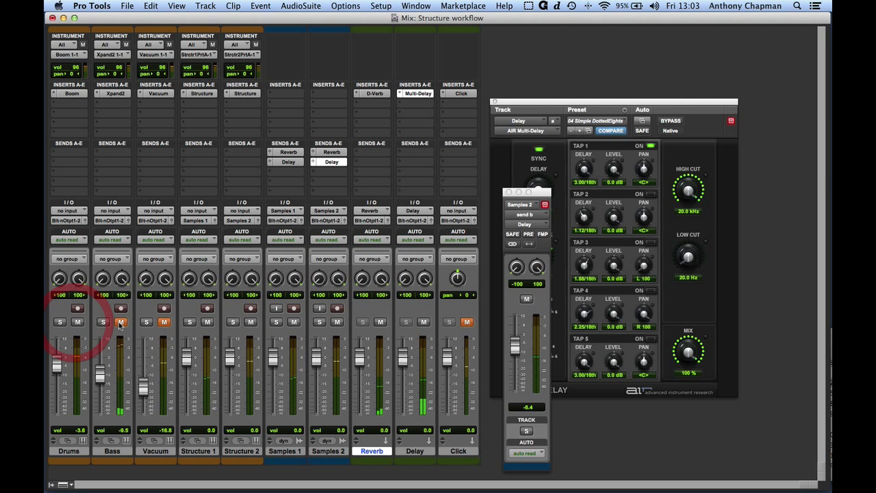
click(121, 323)
click(164, 322)
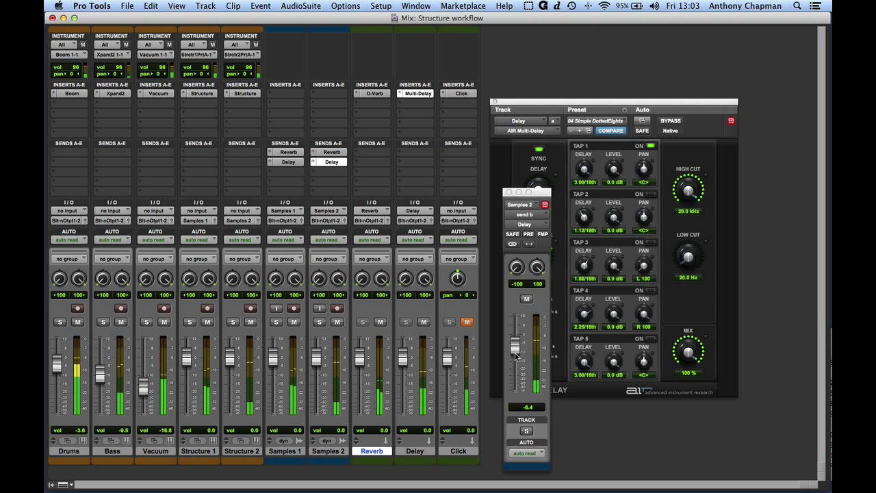
Step: Lower the Delay send levels to -21.3 dB on Samples 2 and -14.5 dB on Samples 1
drag(514, 348, 515, 372)
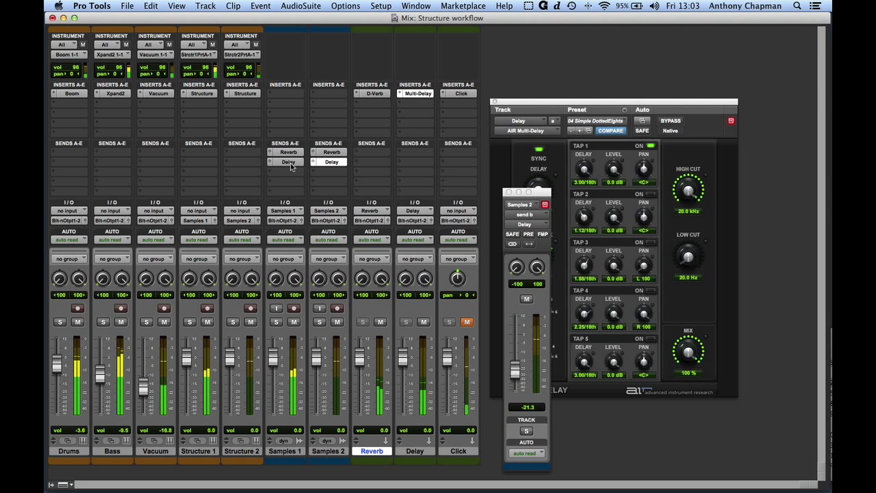
click(290, 162)
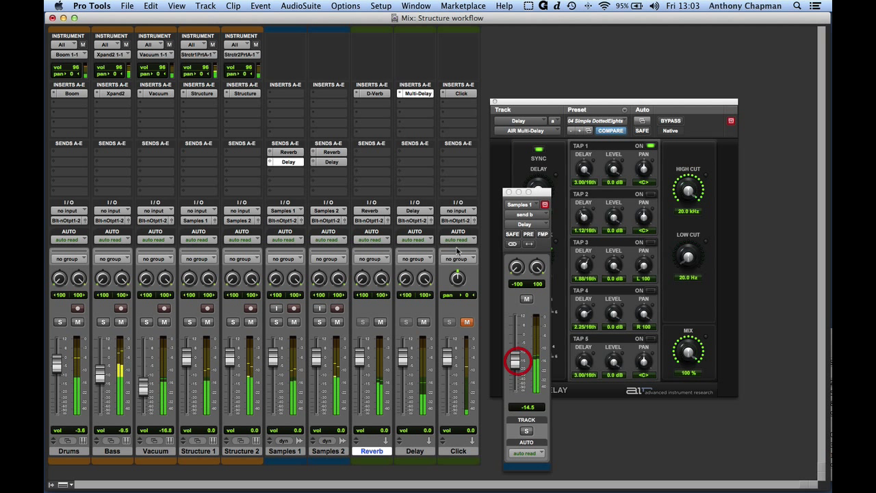
Step: Show the Samples 1 Reverb send fader and move its window to uncover the Multi-Delay's feedback controls
click(288, 153)
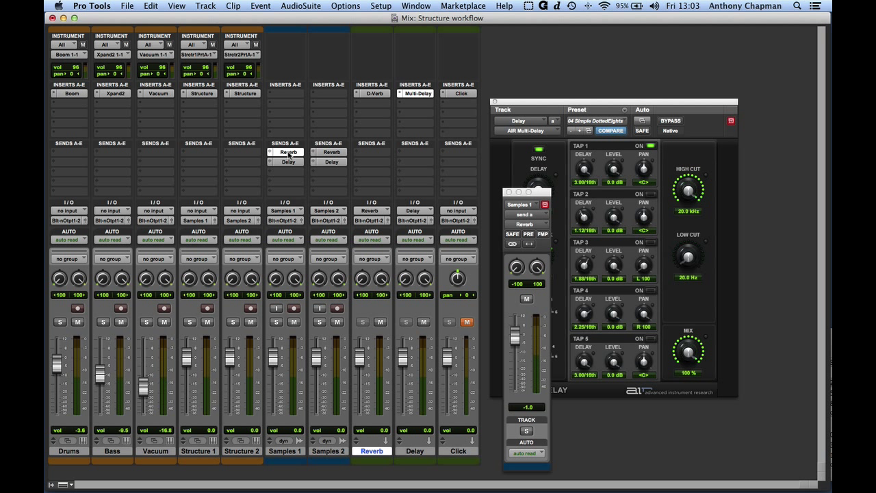
drag(544, 195, 523, 187)
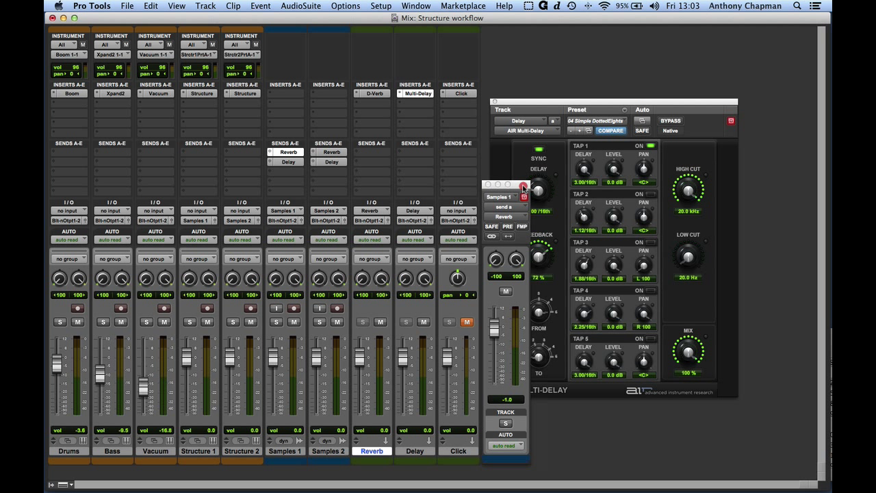
click(523, 187)
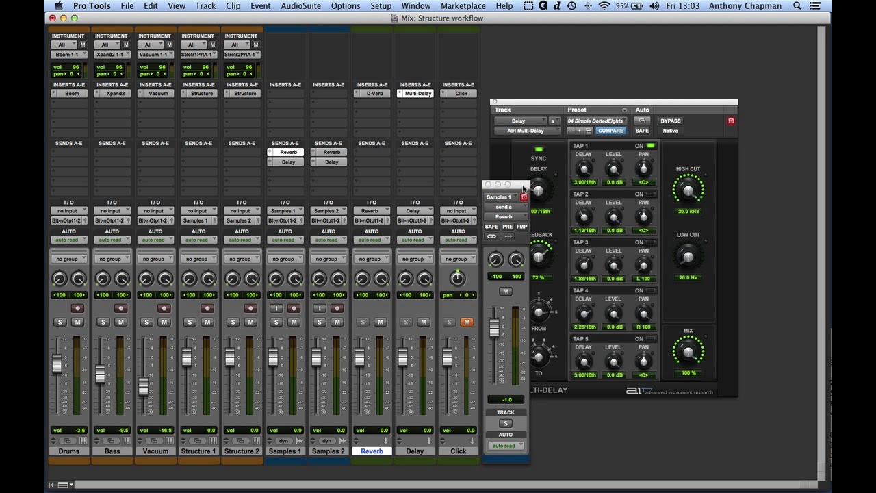